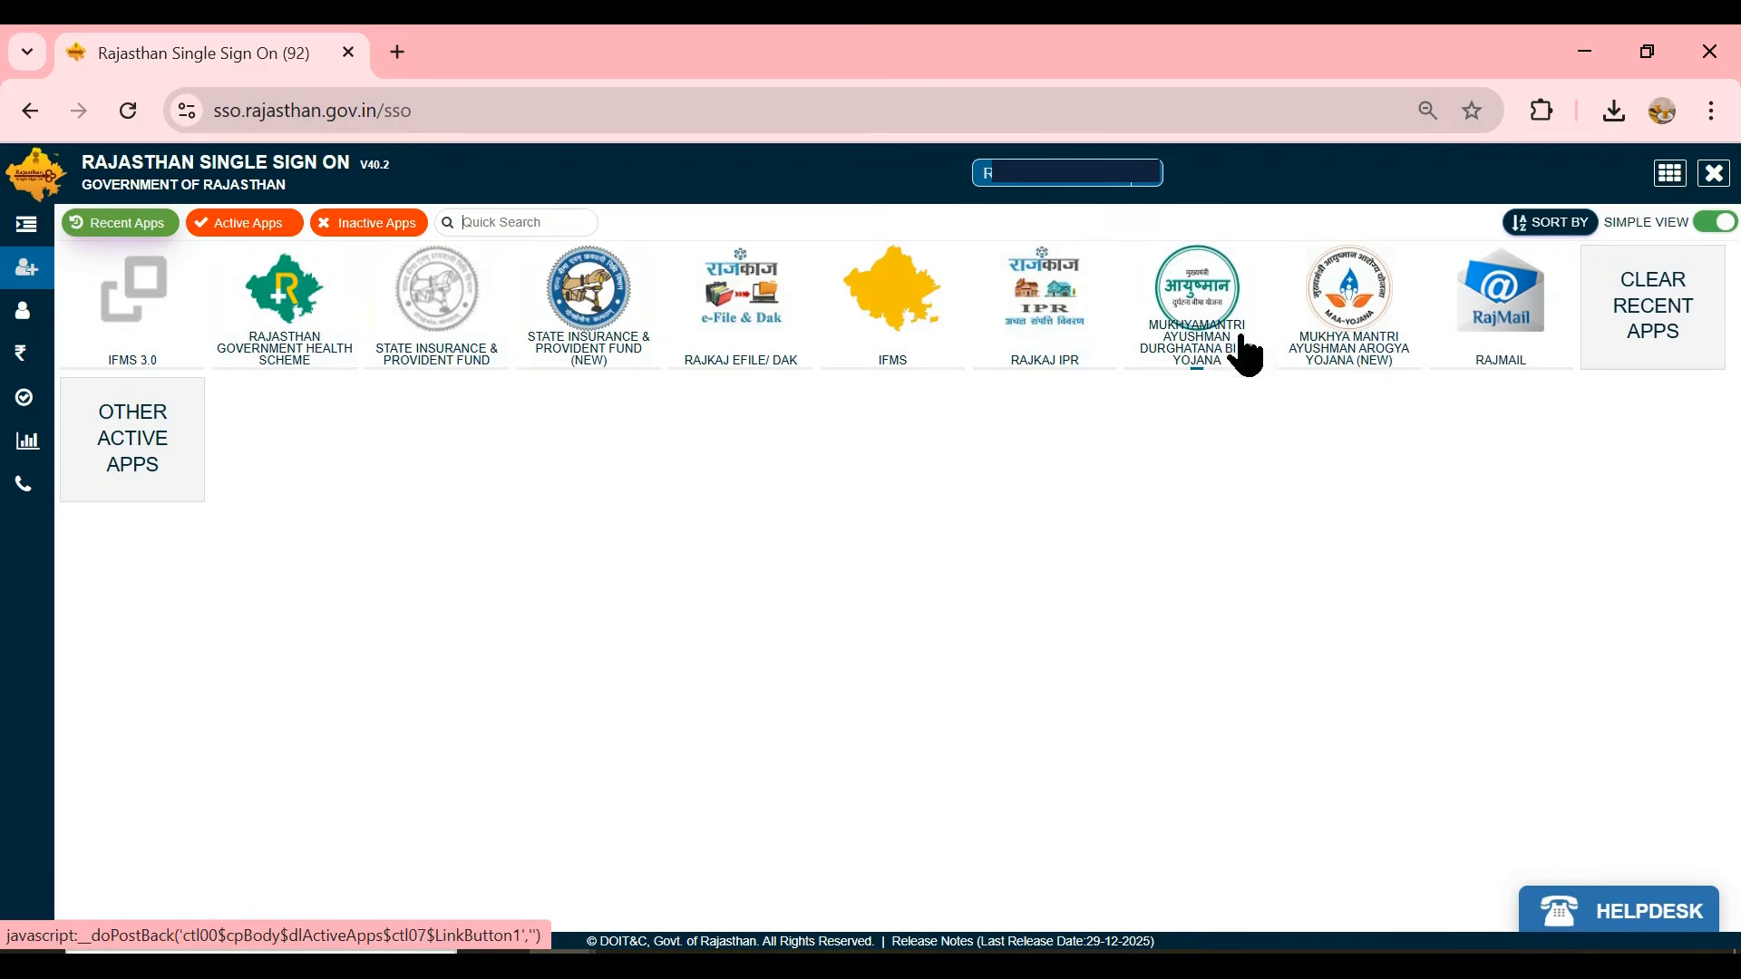
- Search the active apps for rajkaj and open the RAJKAJ IPR app
click(234, 234)
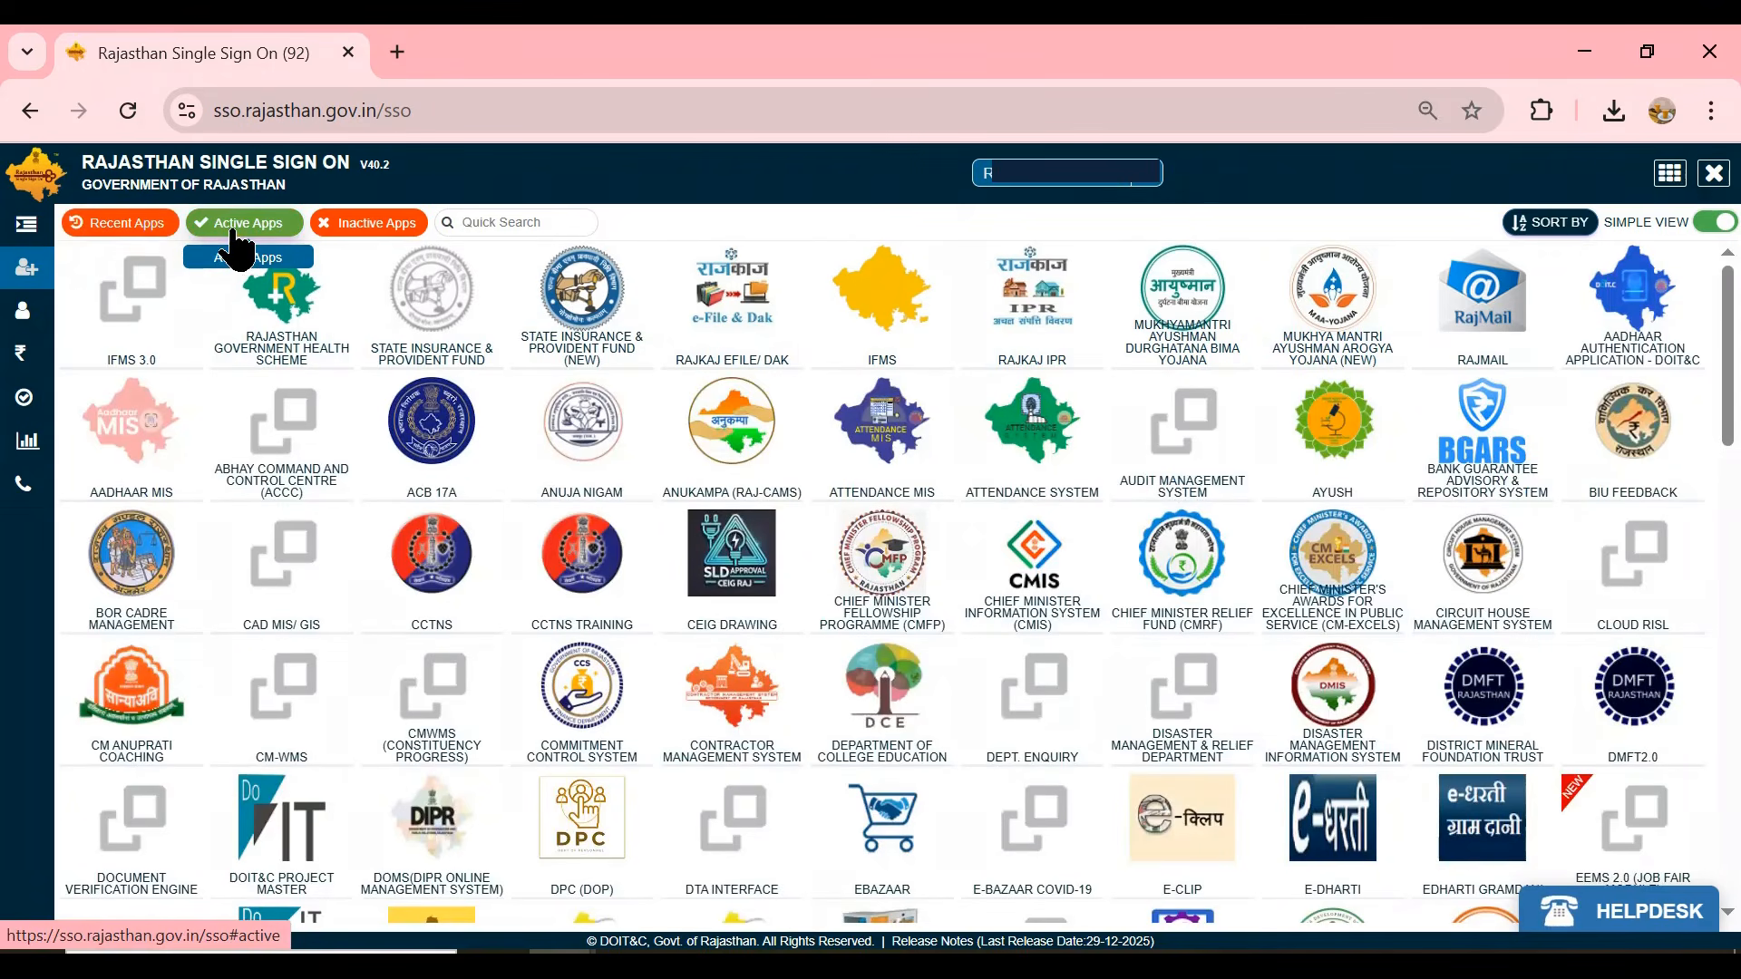
click(502, 223)
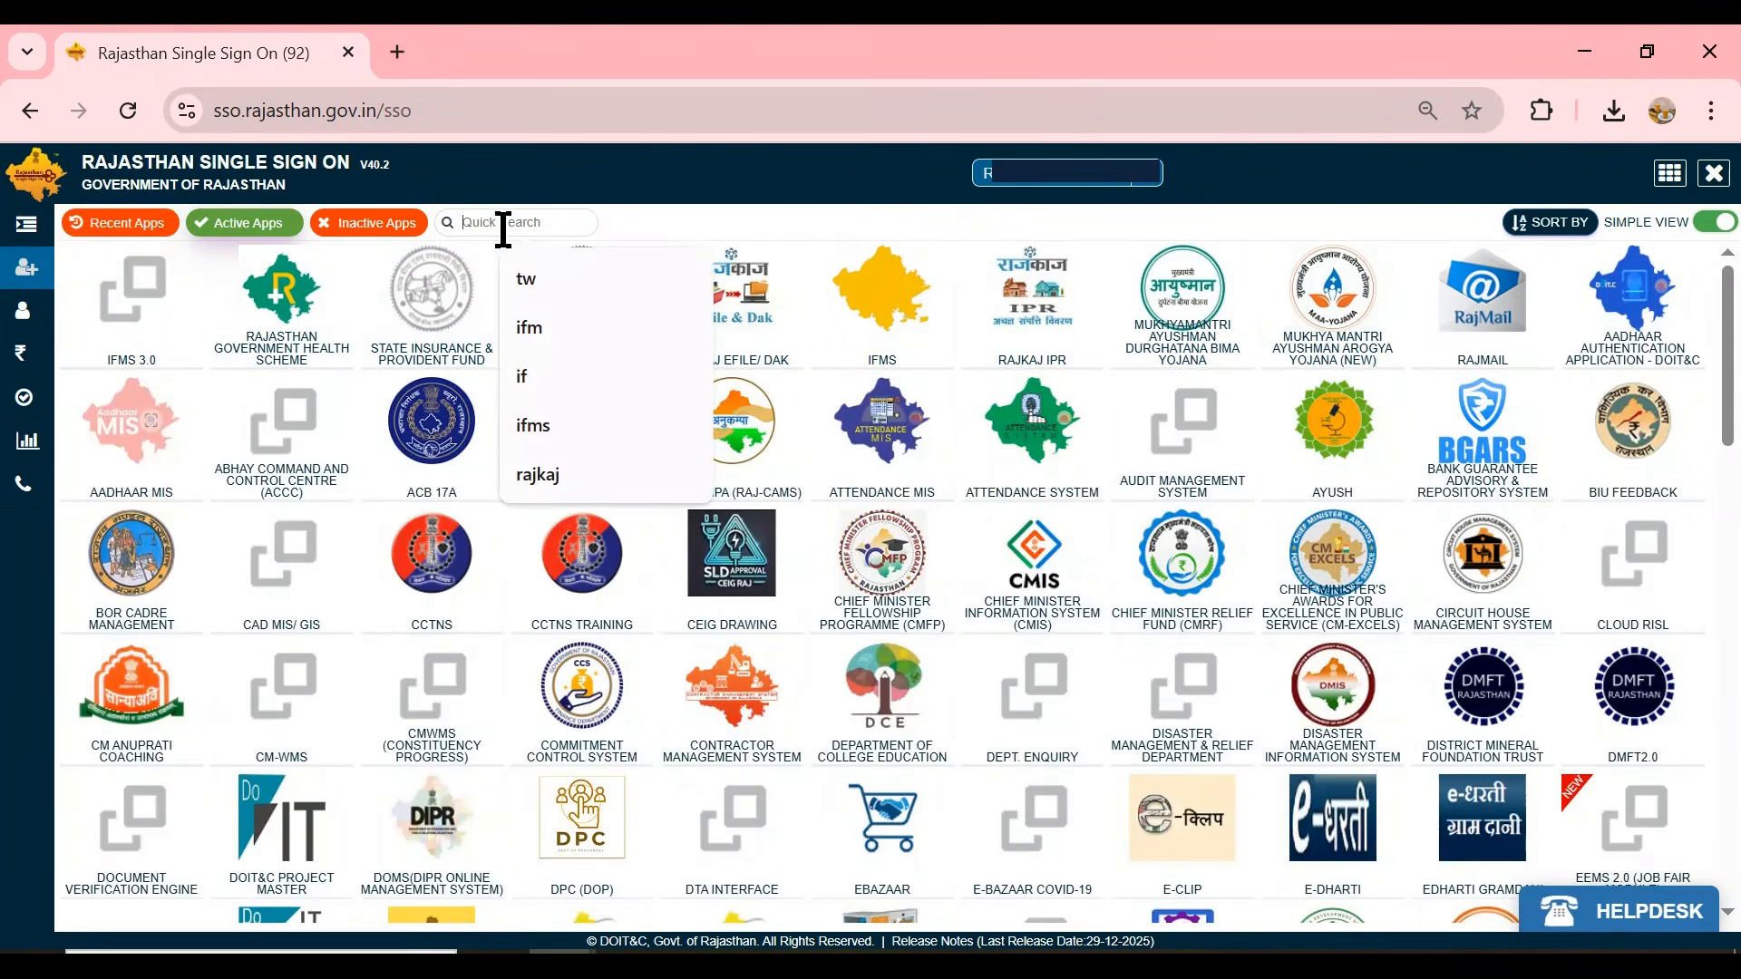
text(raj)
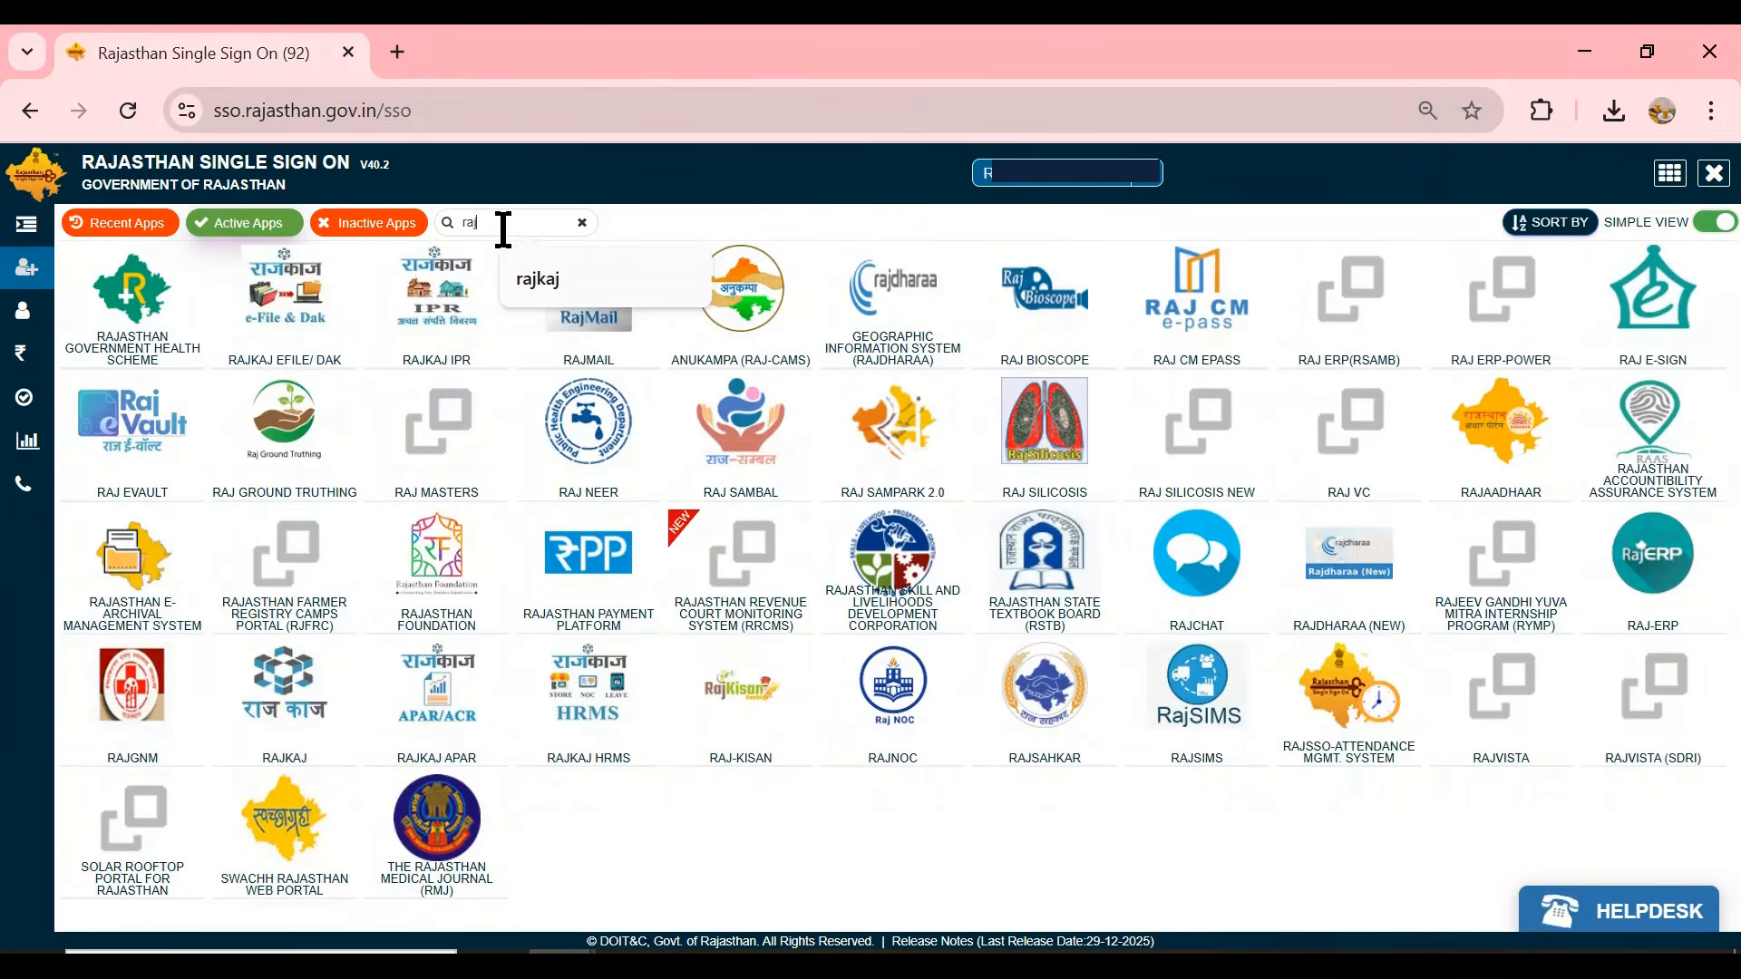
text(kaj)
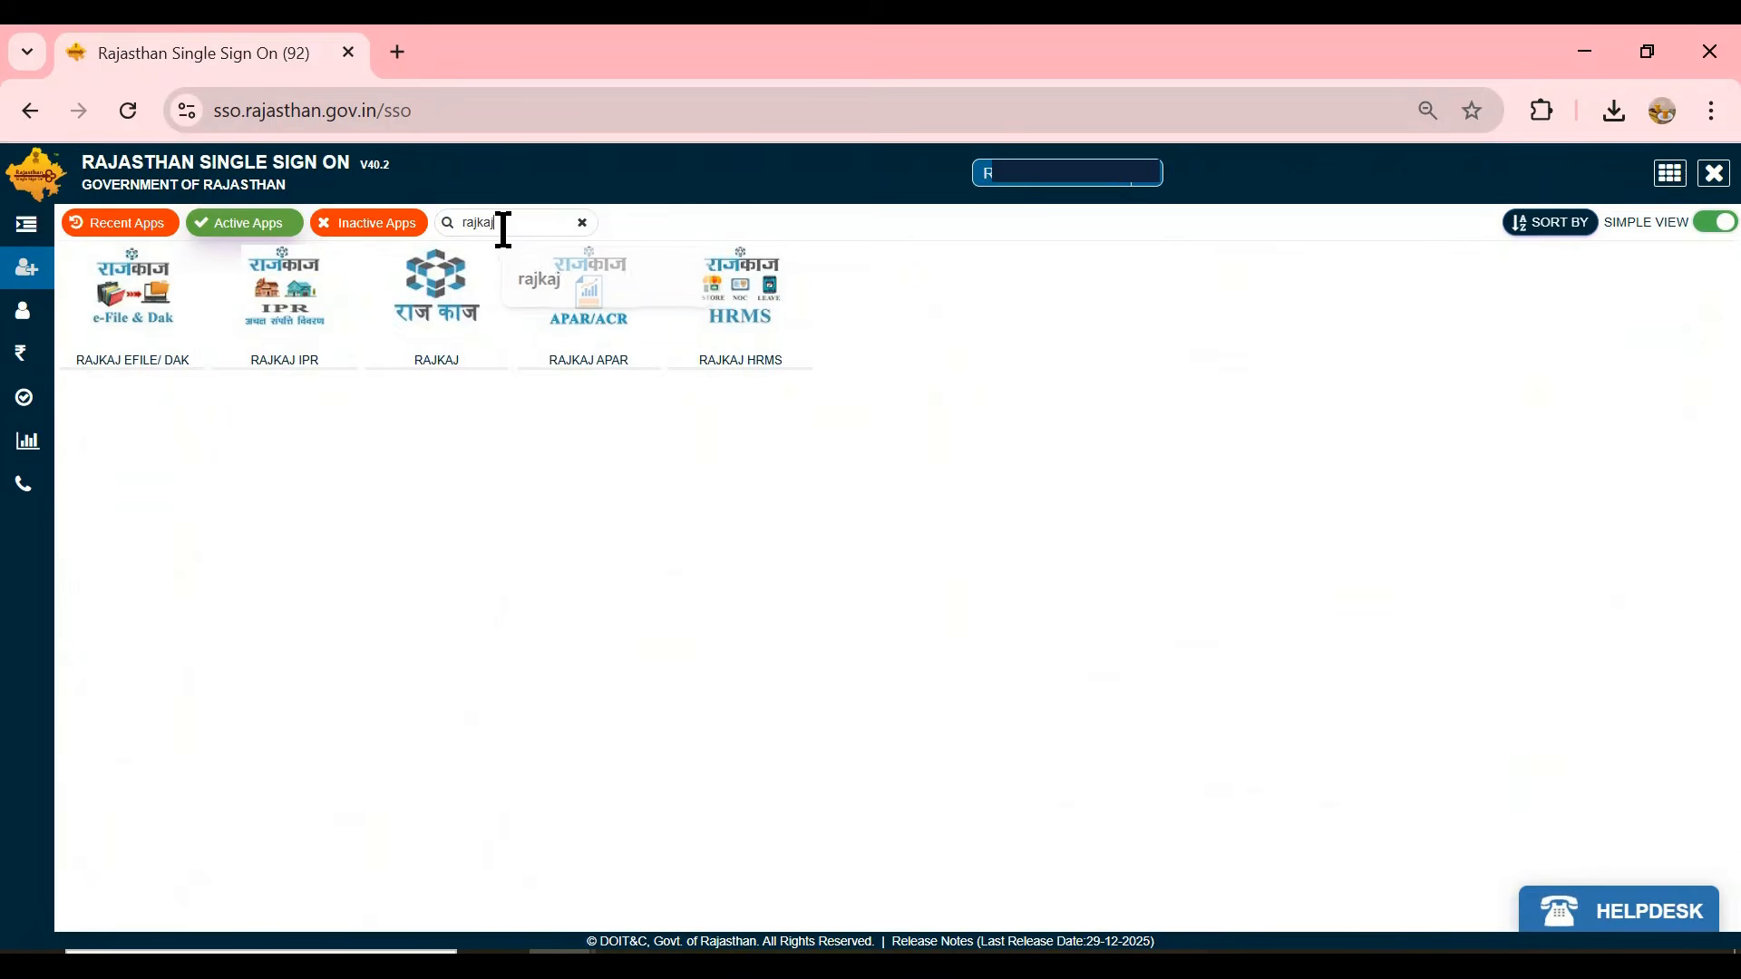
click(275, 337)
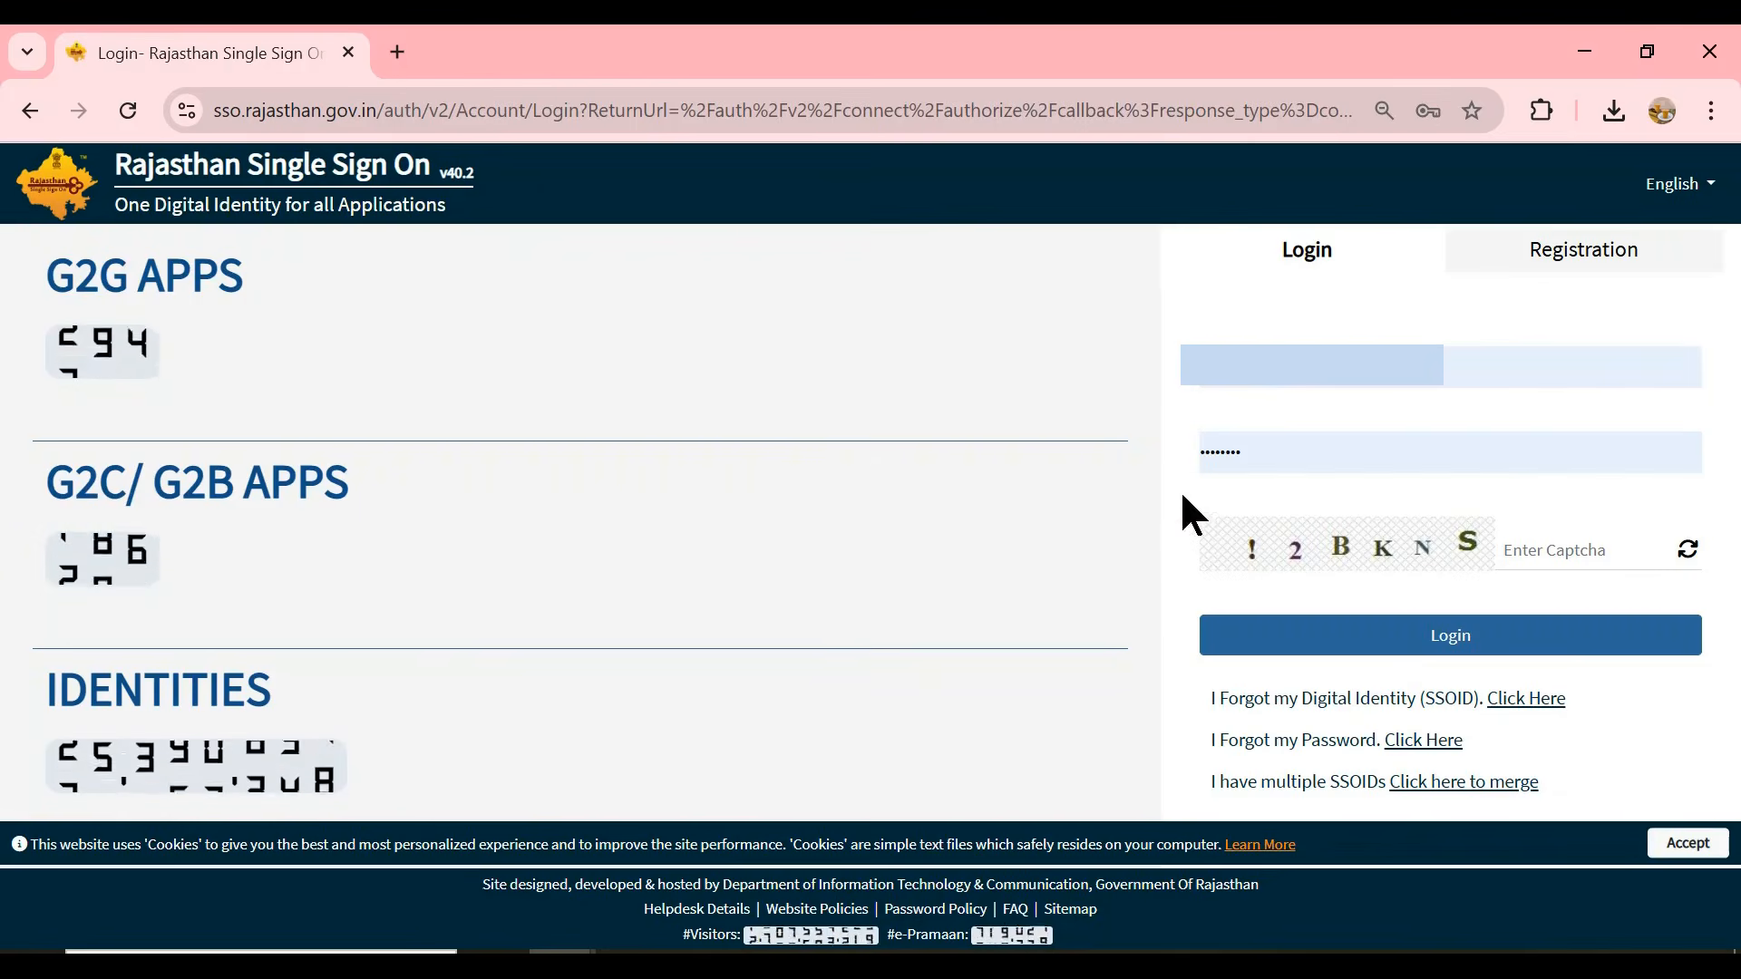
- Complete the captcha to log in and open the IPR 2026 immovable property return for the year 2025
click(1613, 544)
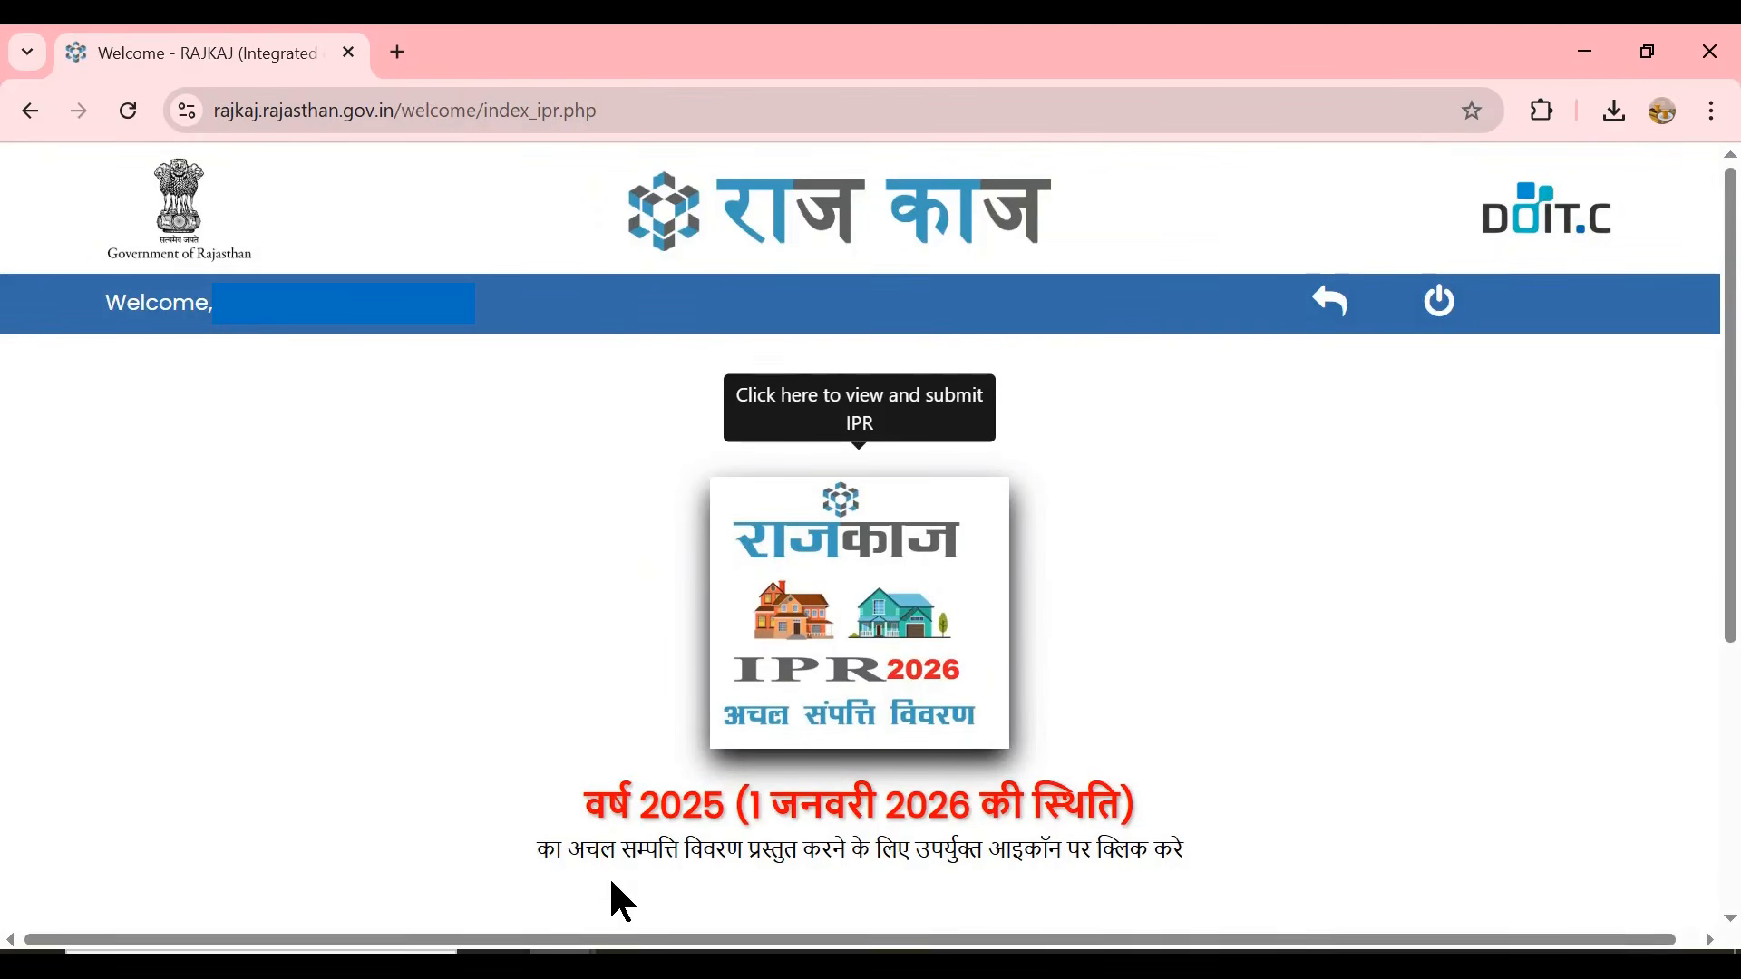
scroll(612, 882, down, 5)
drag(473, 663, 1236, 644)
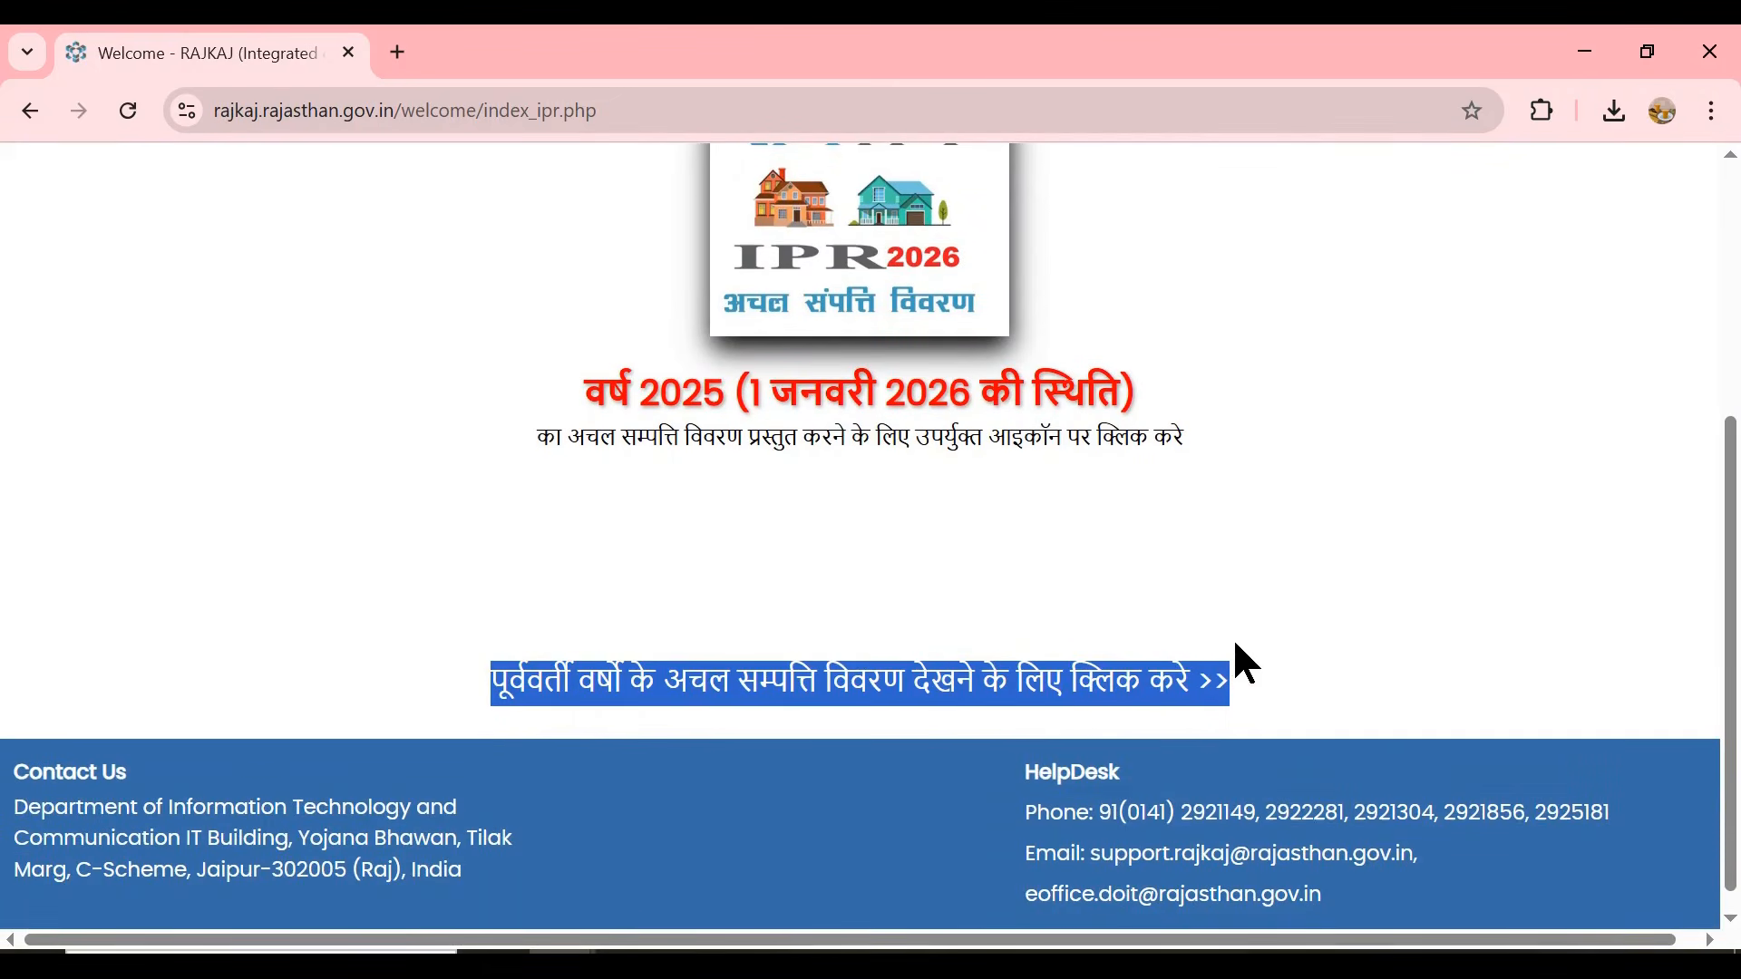
scroll(1255, 379, up, 2)
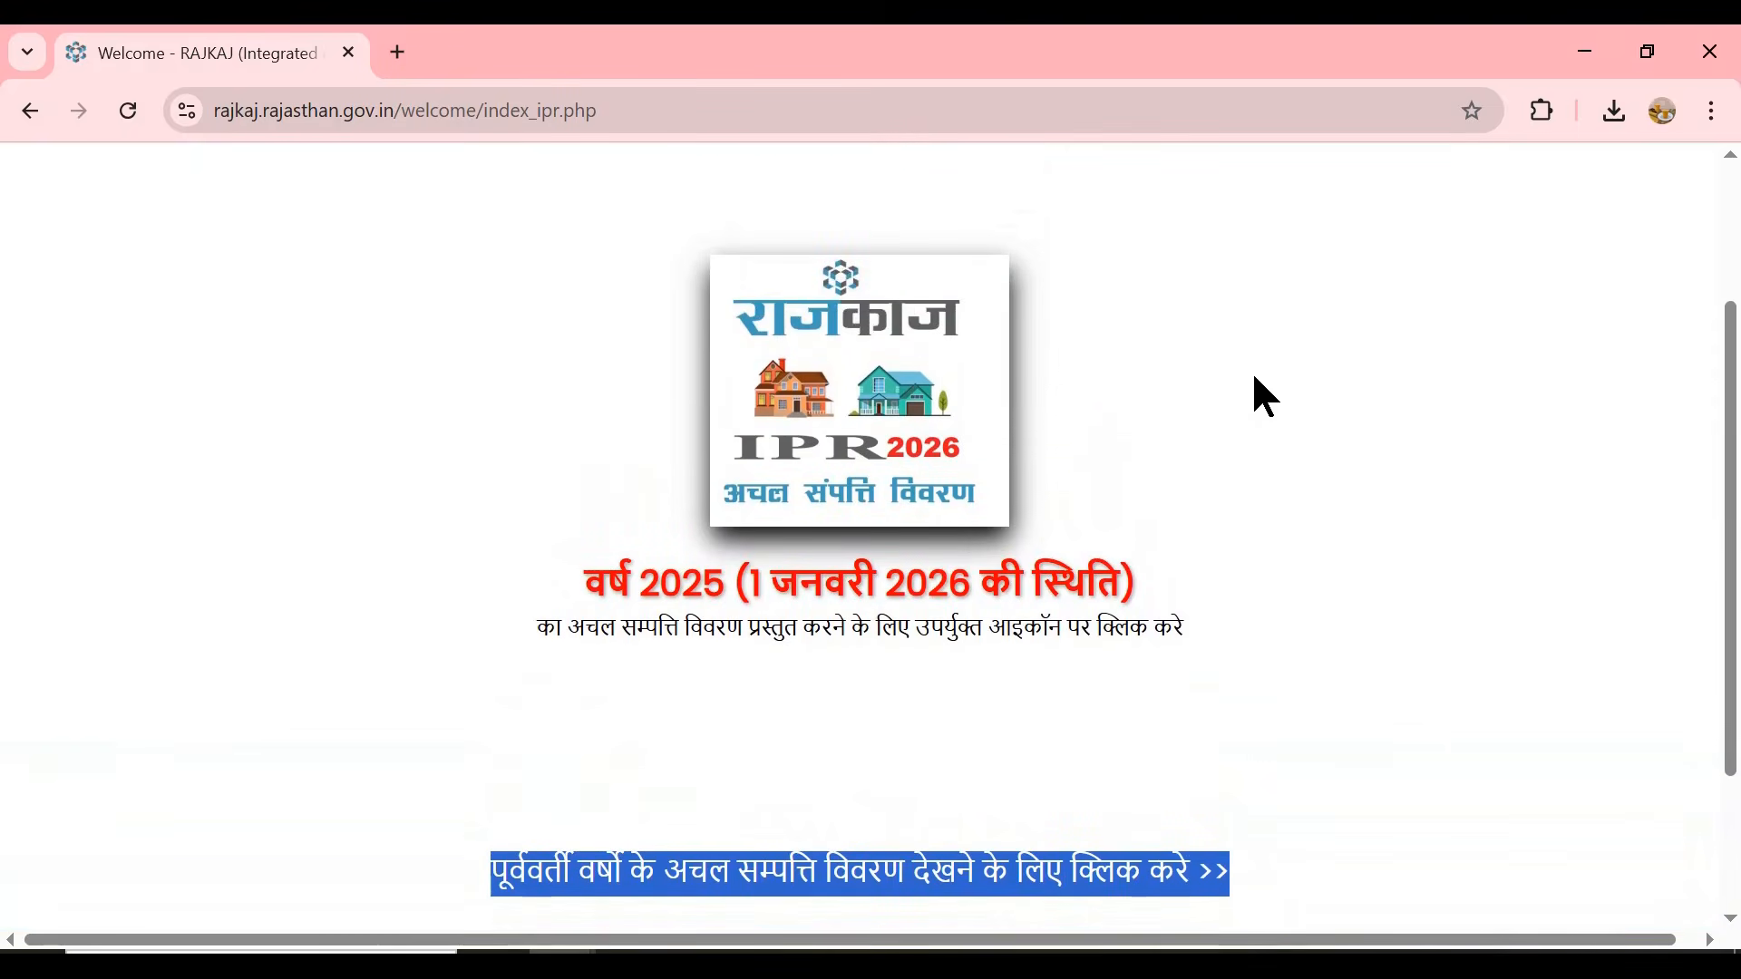
click(873, 469)
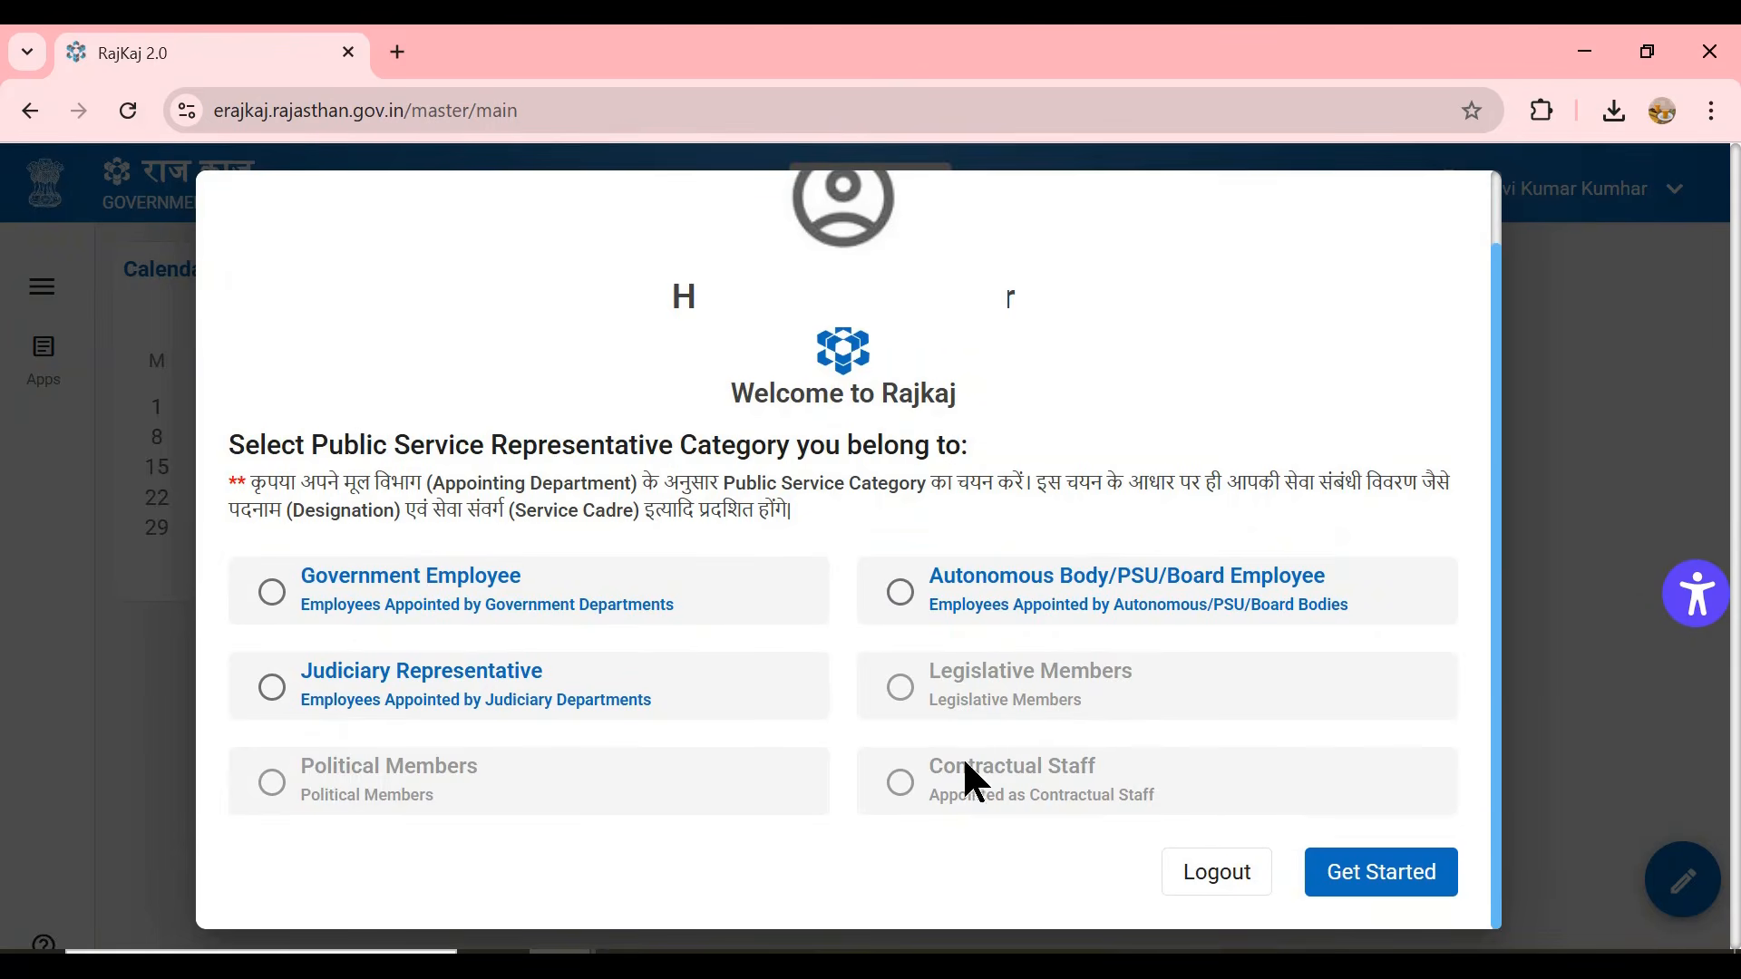
- Choose Government Employee as the public service category and proceed past Personal Information to Service Details
click(276, 609)
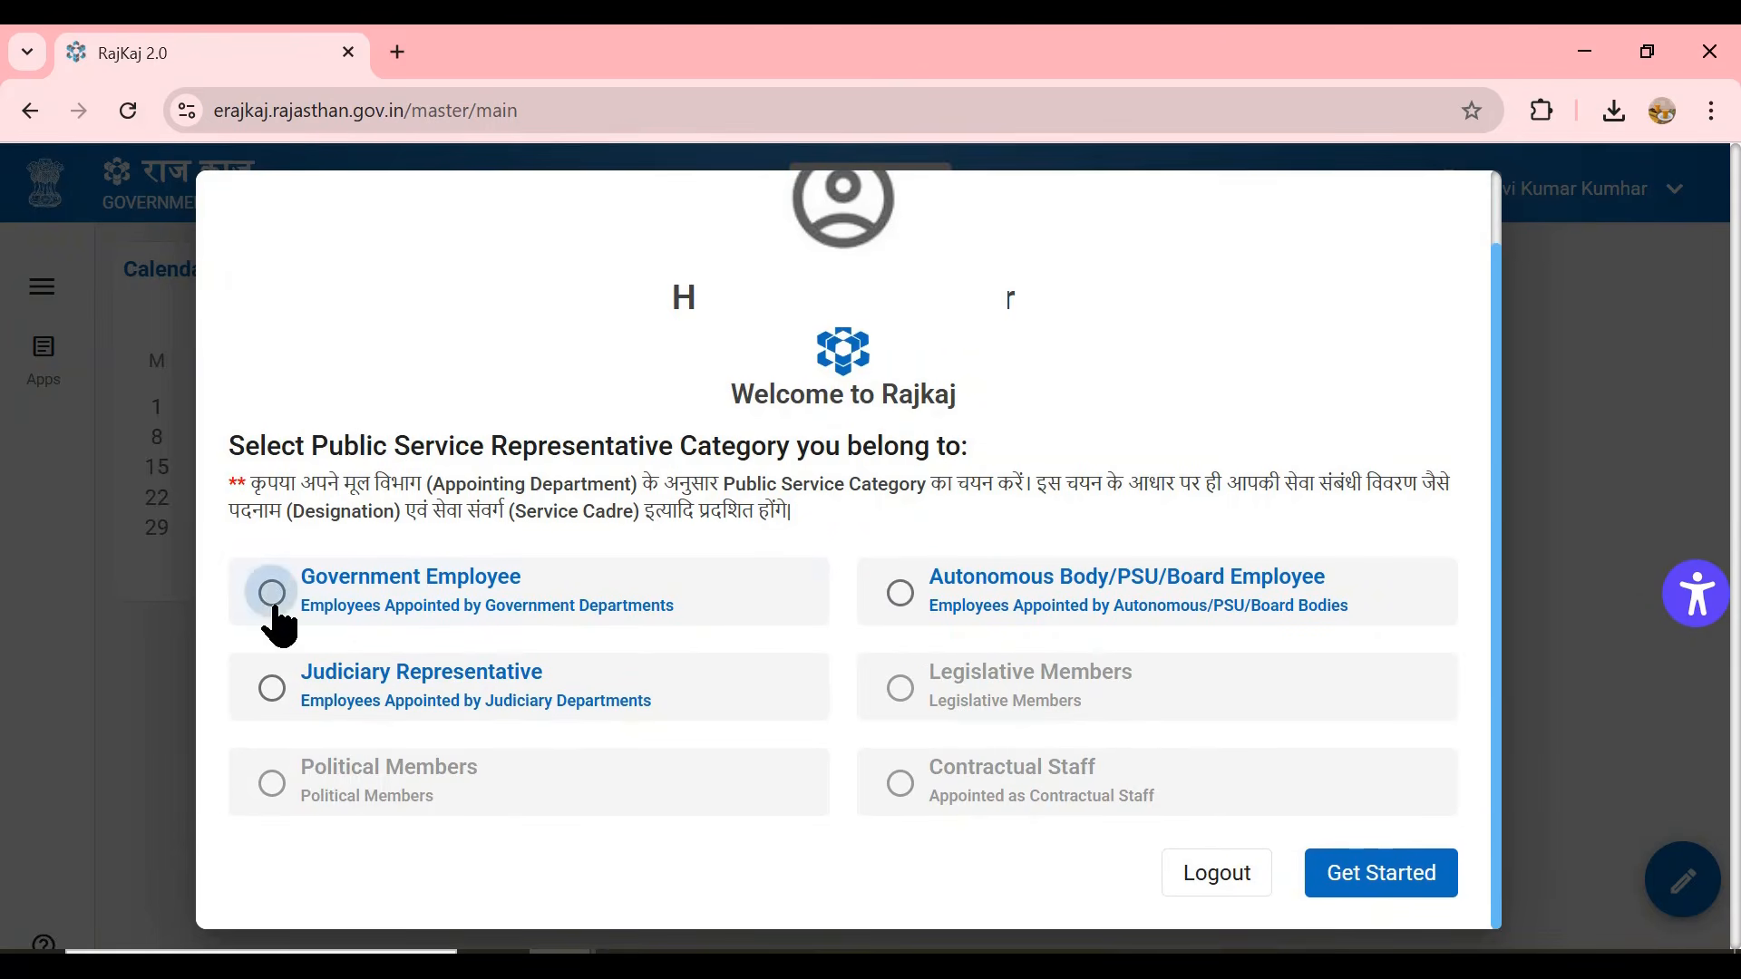
click(1364, 893)
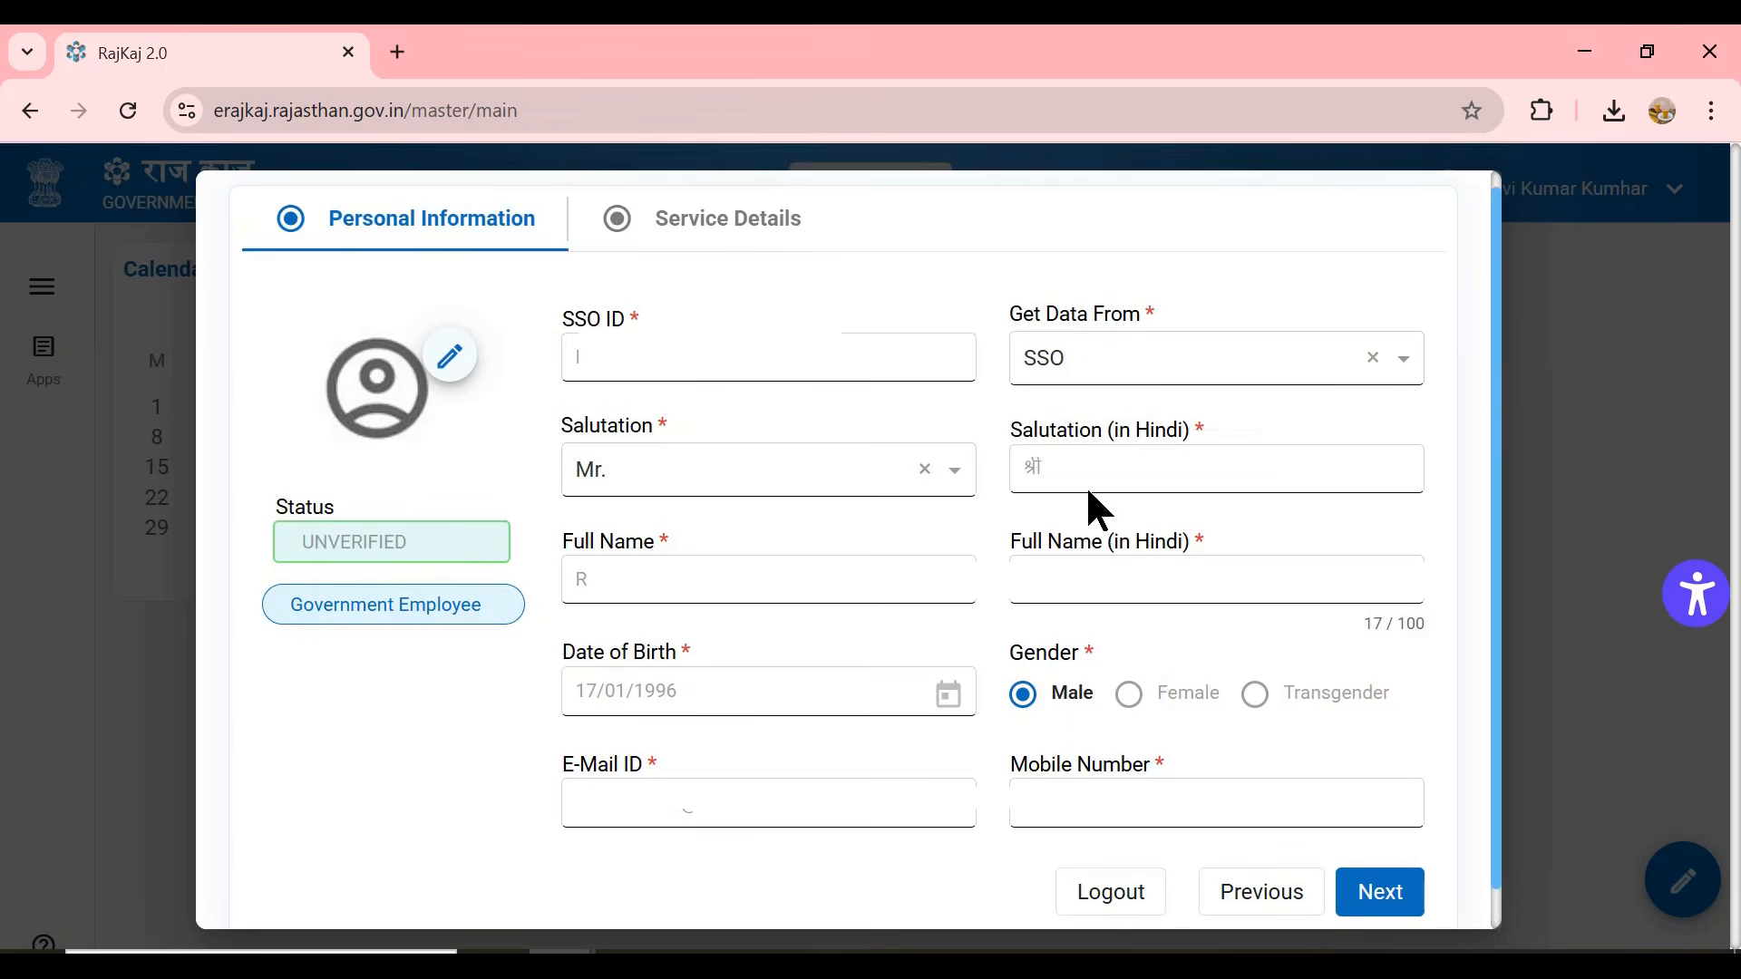
click(1382, 907)
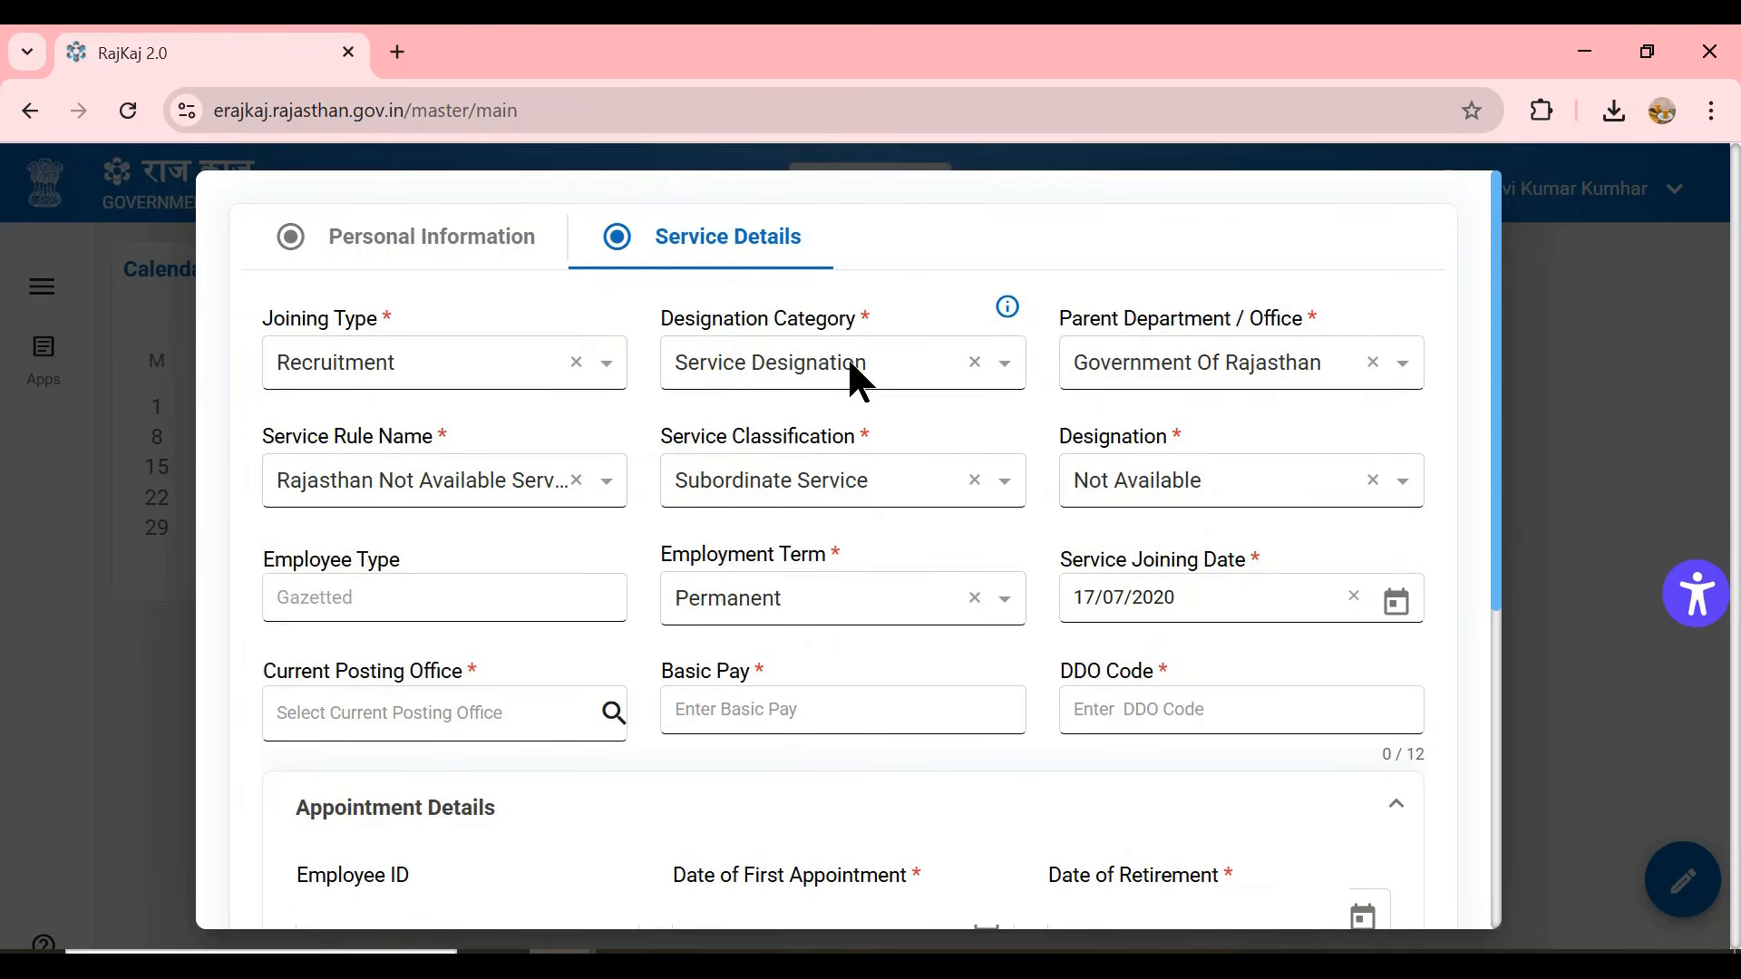
click(858, 379)
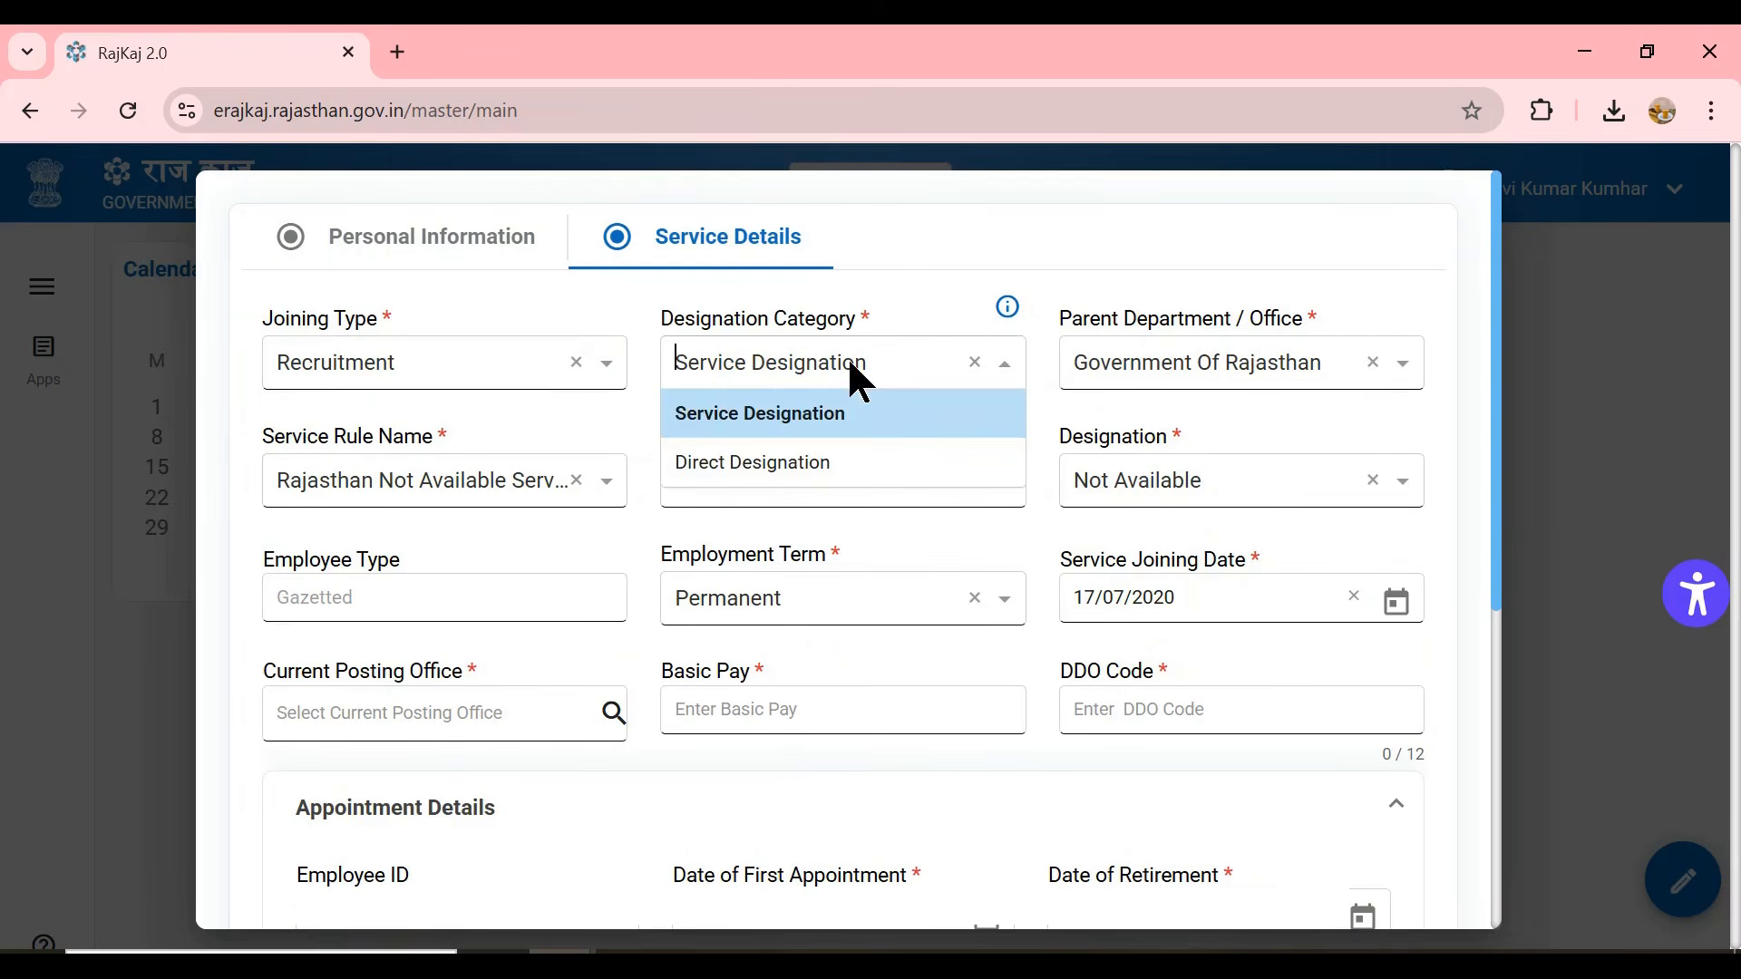
click(775, 467)
click(1186, 354)
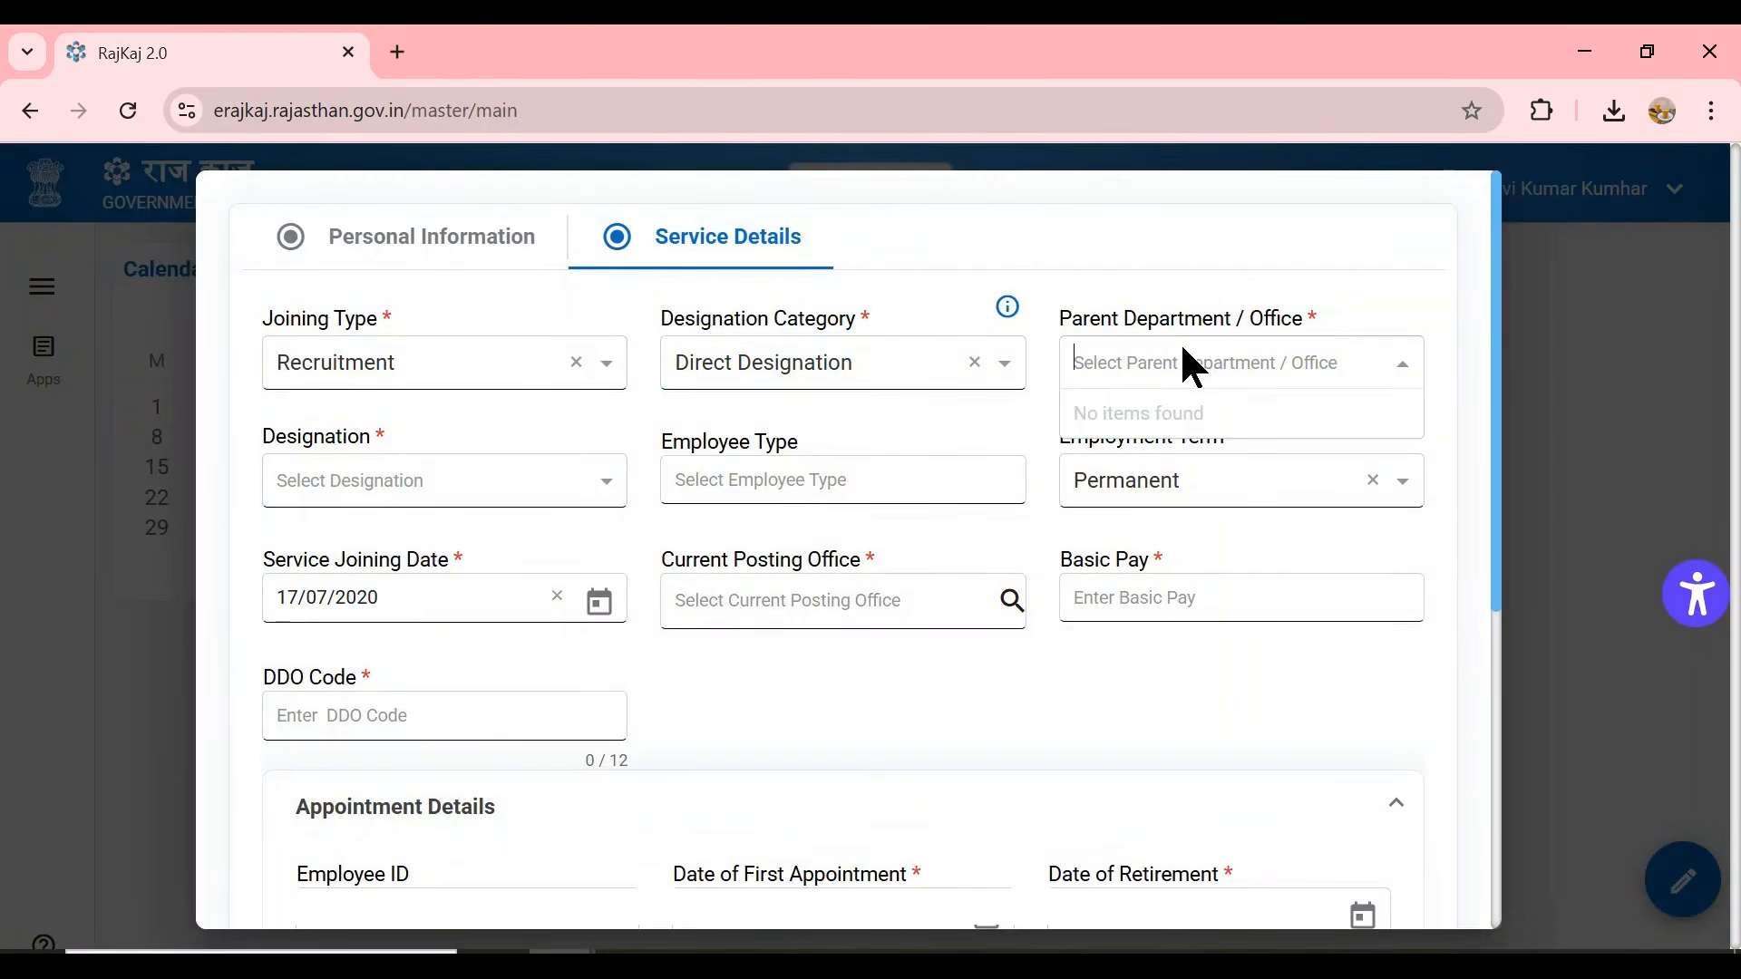
click(838, 385)
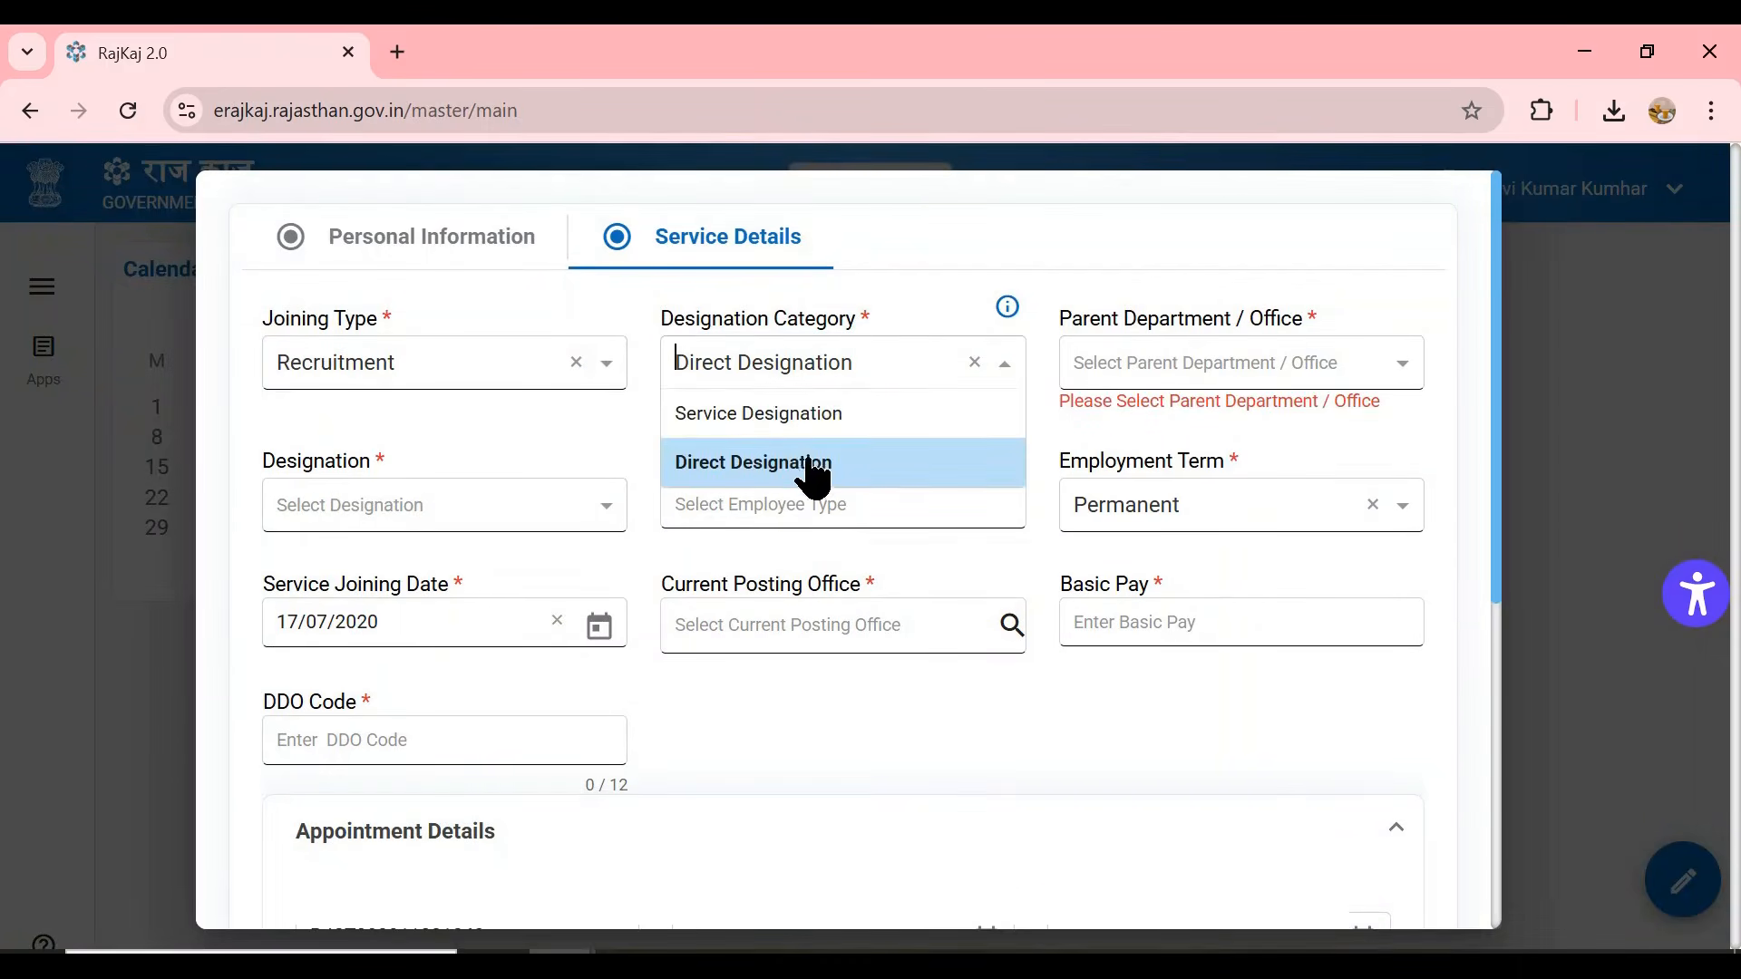
click(794, 419)
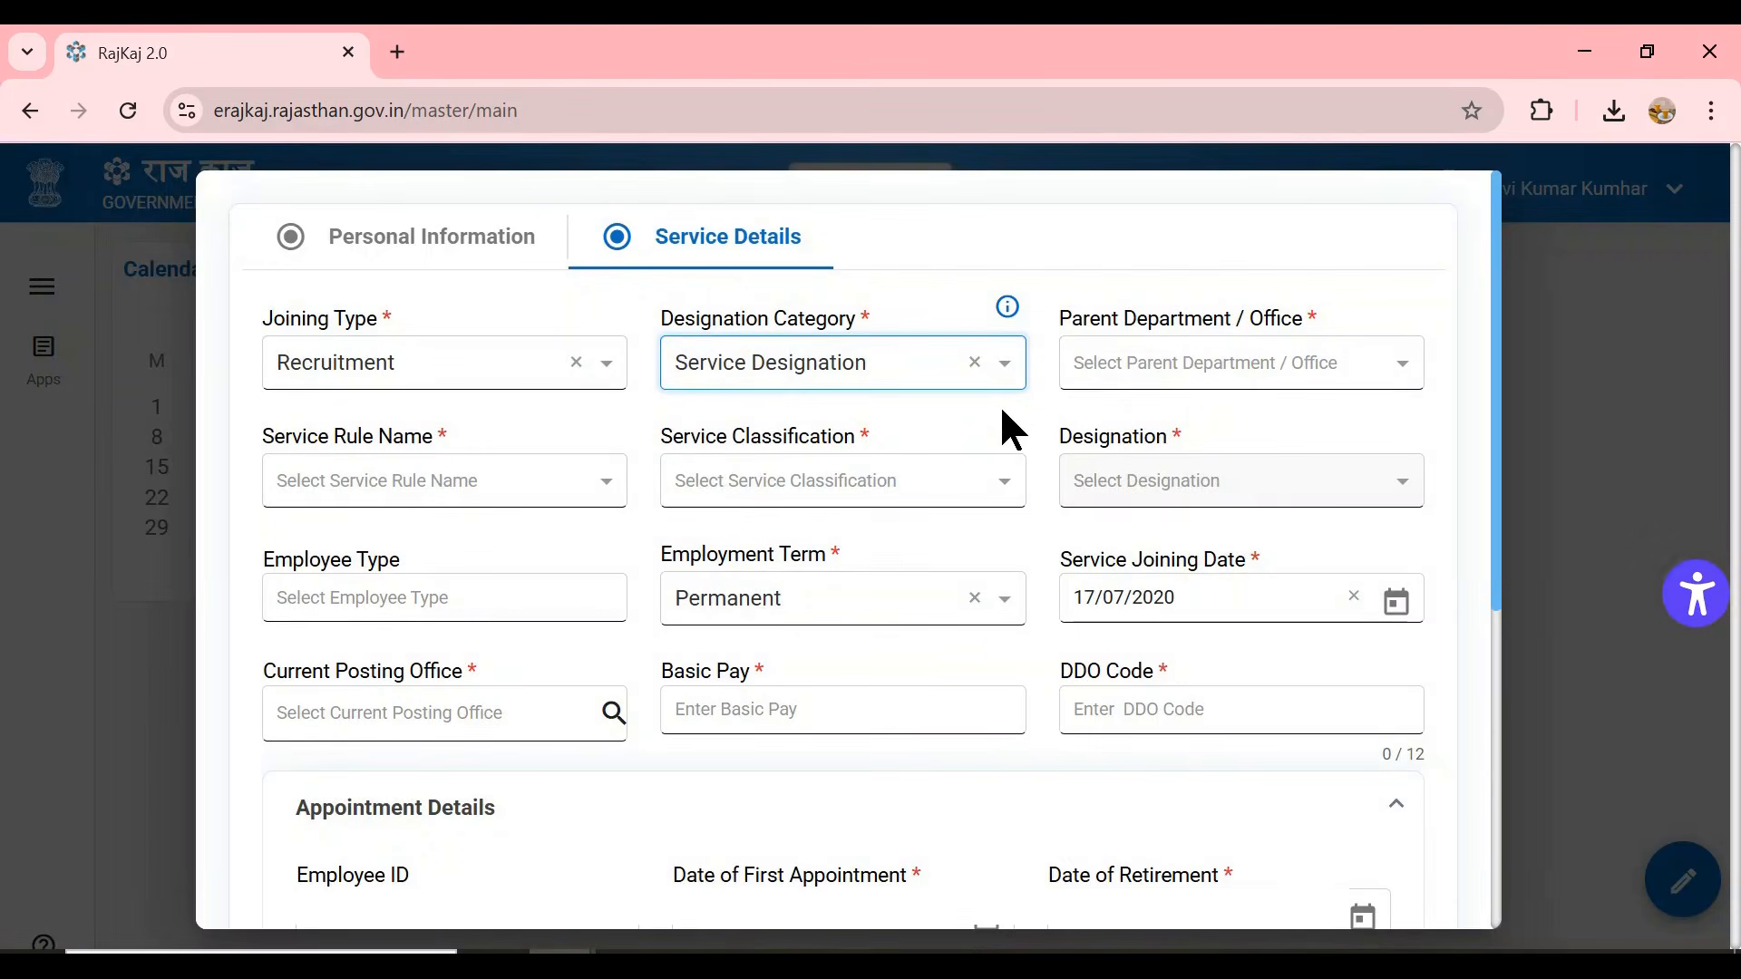
- Set the parent department to Panchayati Raj Department and the service rule to The Panchayati Raj Education Service Service Rule
click(1184, 354)
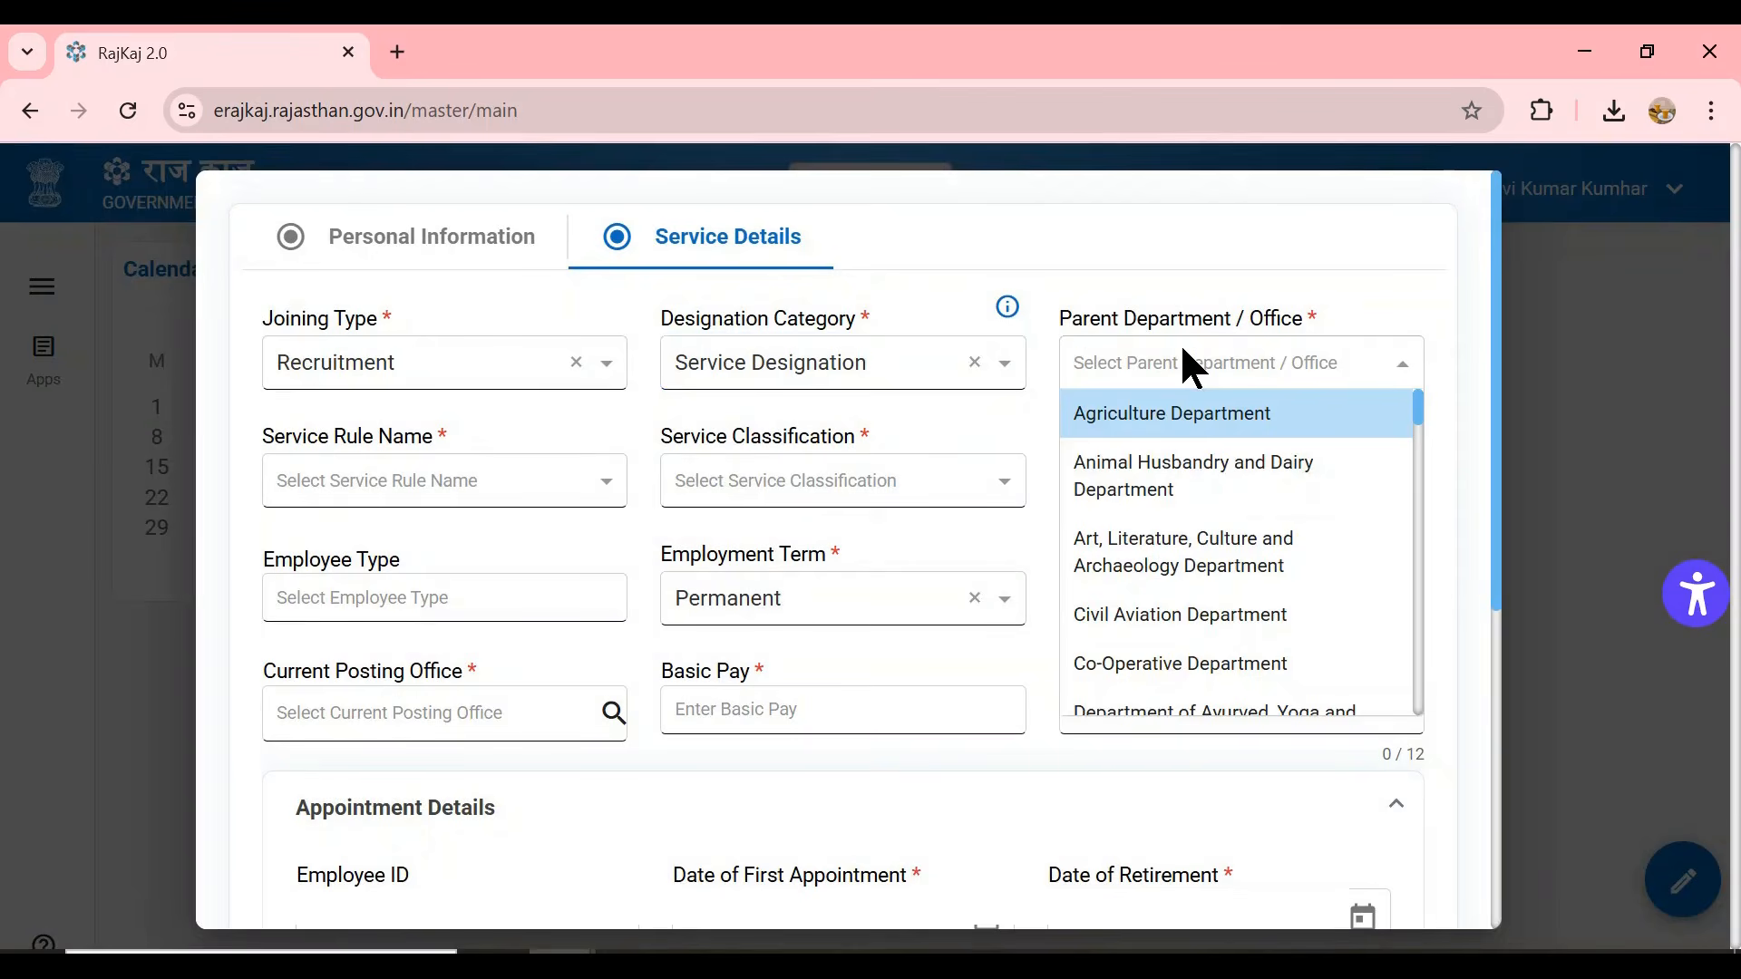
text(panc)
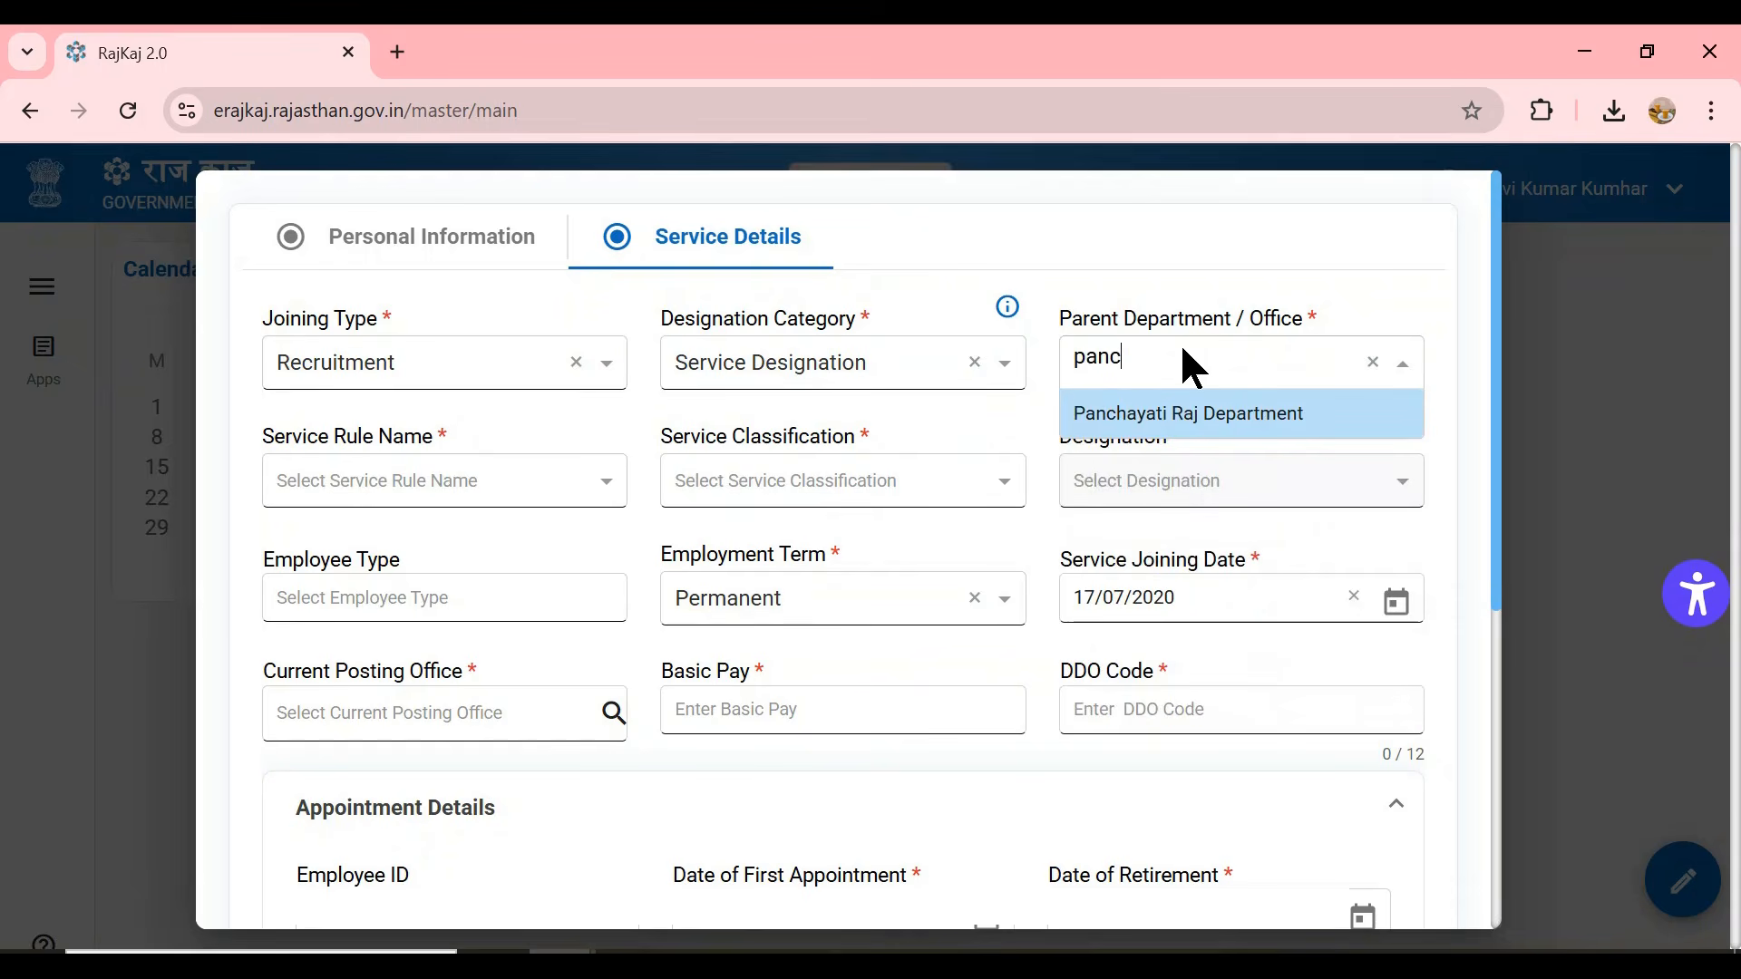
click(1153, 413)
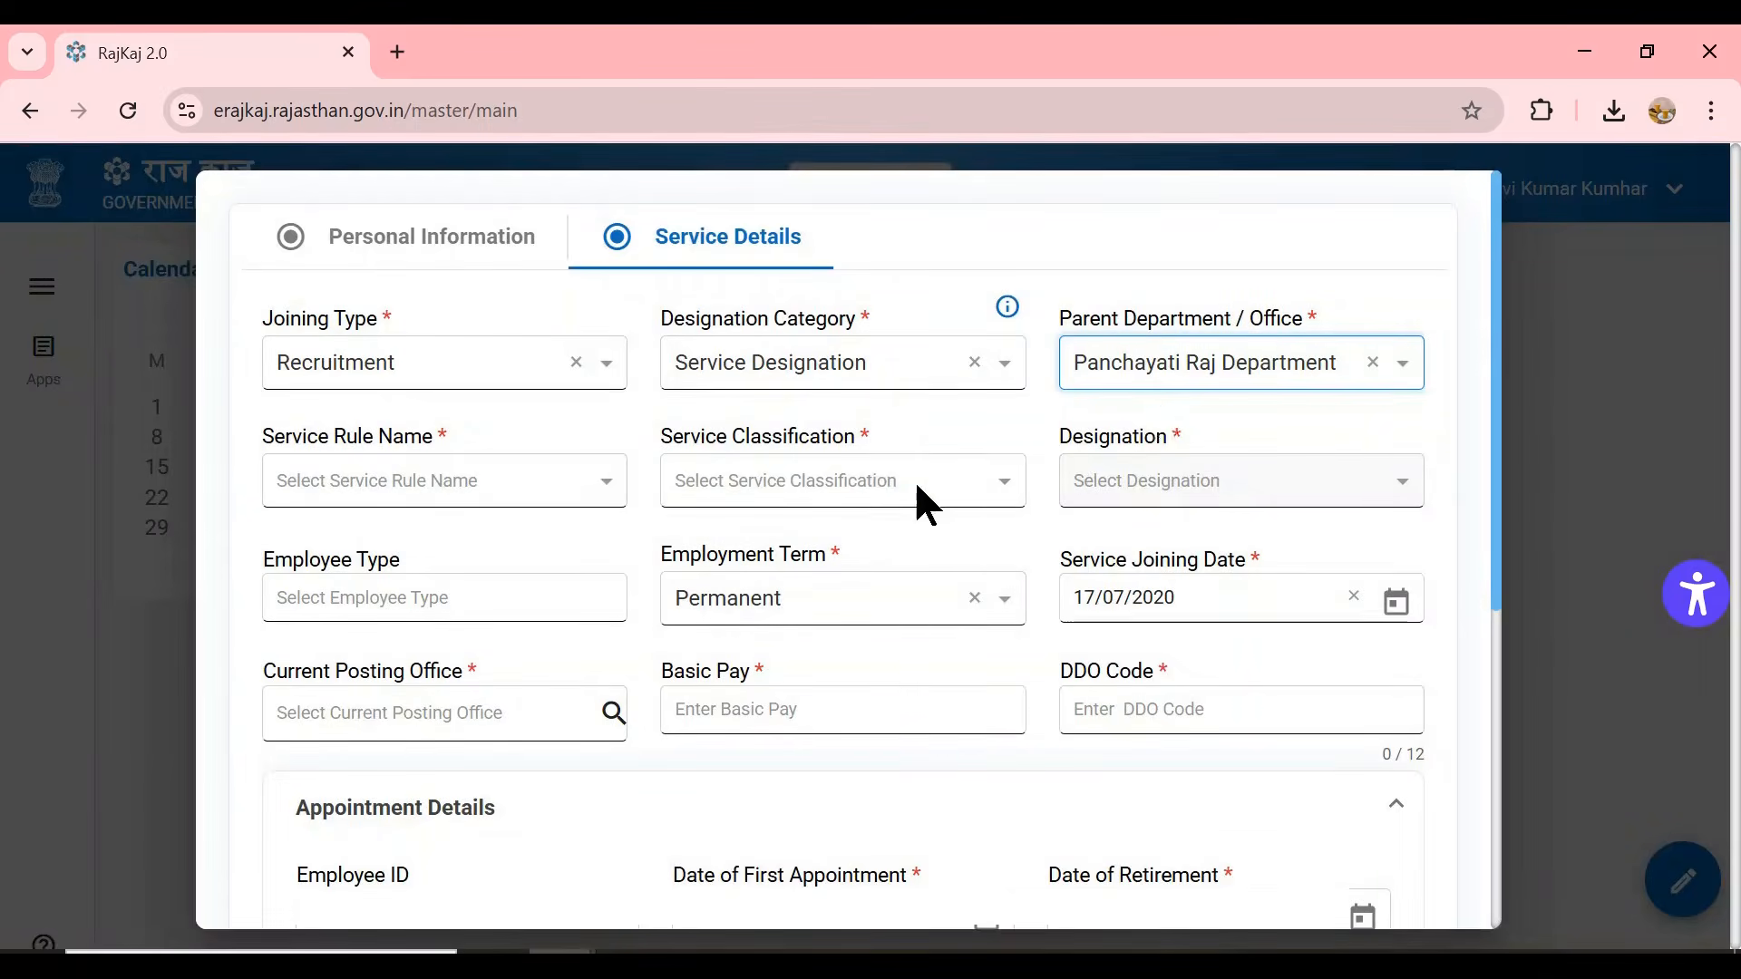
click(456, 474)
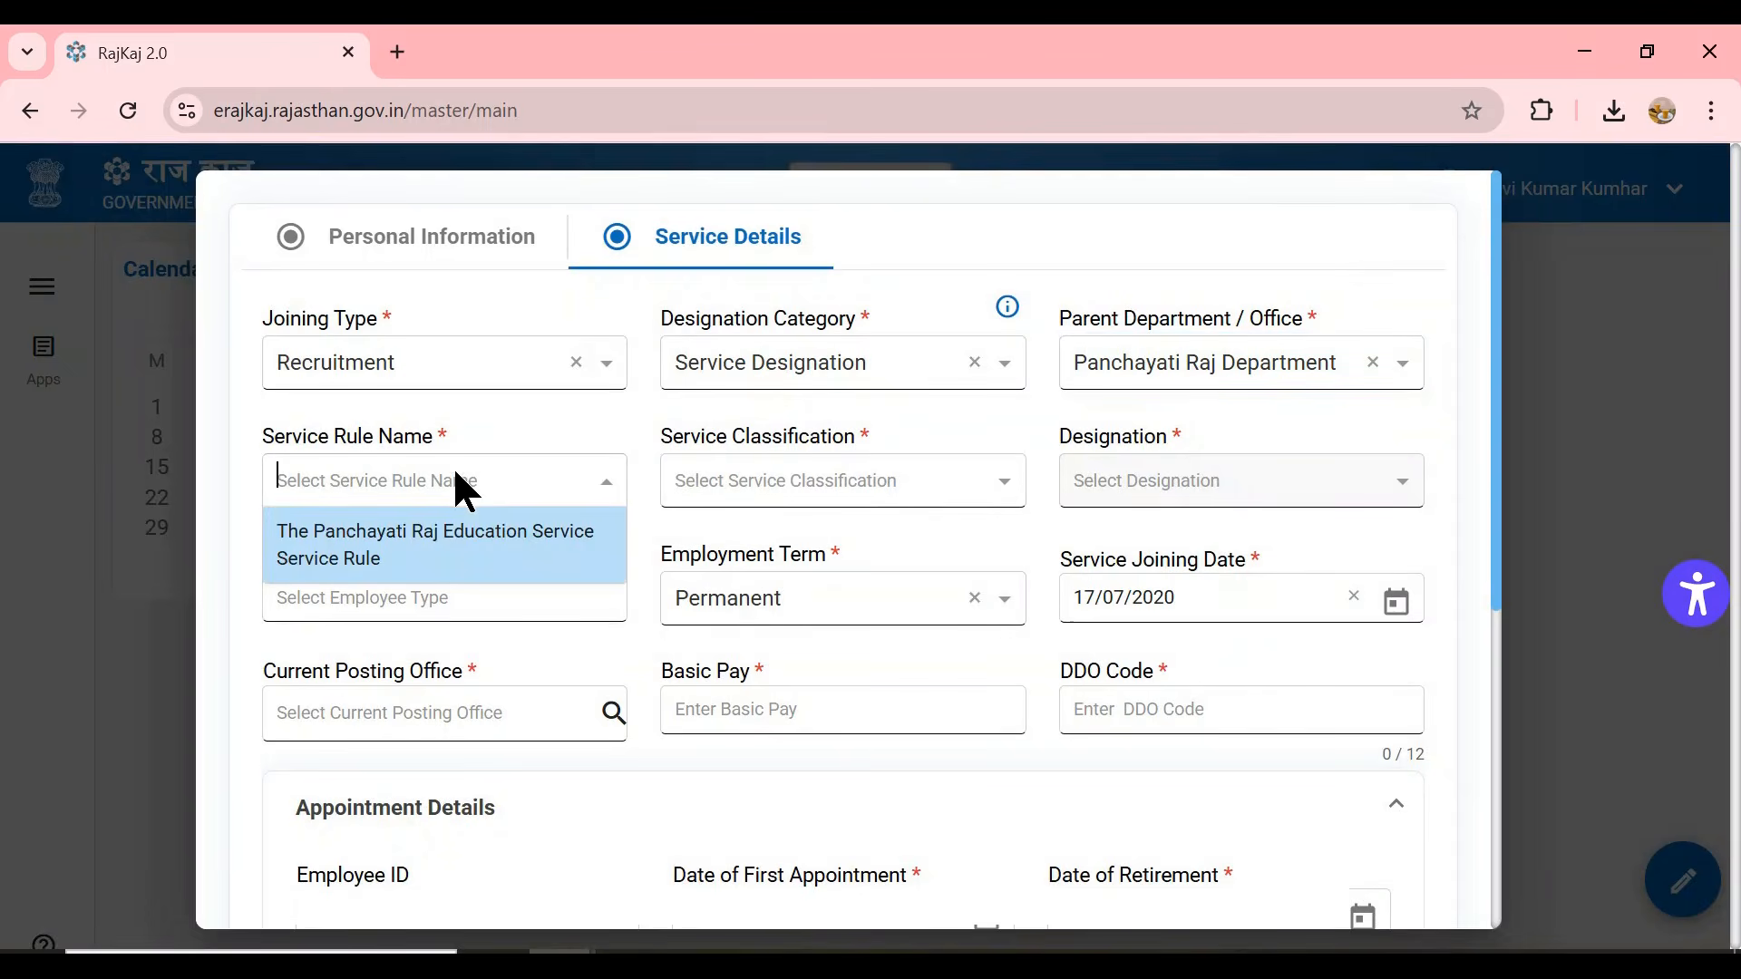
click(400, 535)
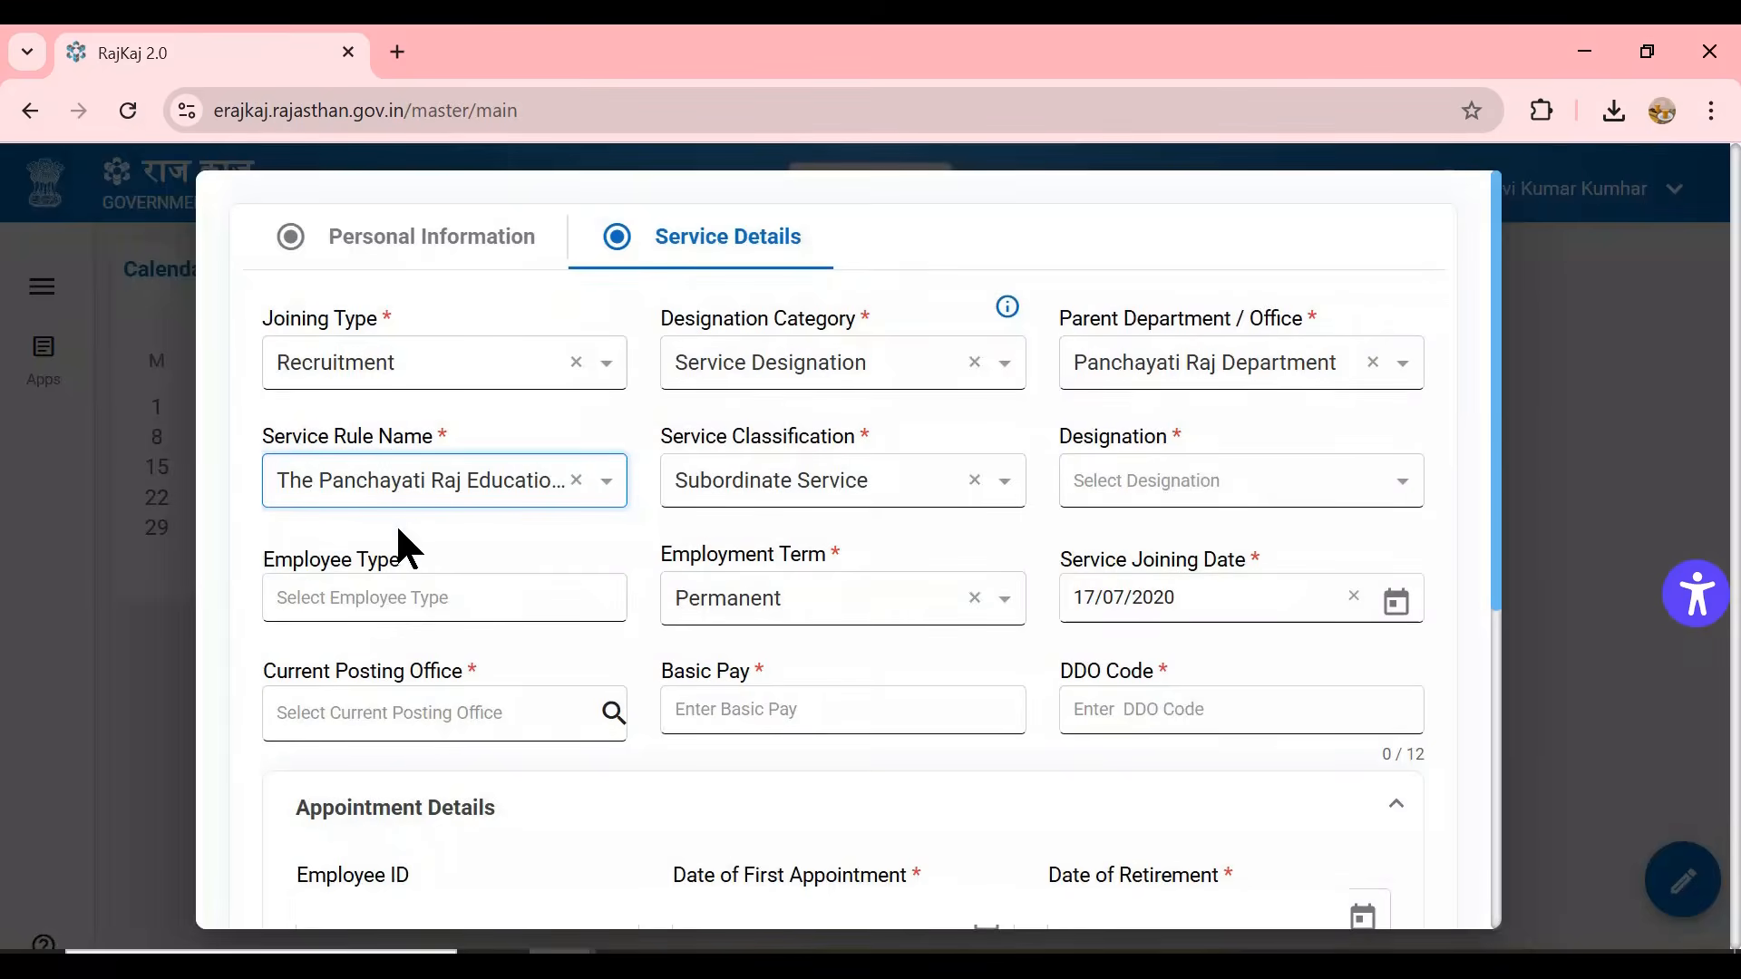
- Set the service classification to Subordinate Service and the designation to Teacher Grade III
click(700, 480)
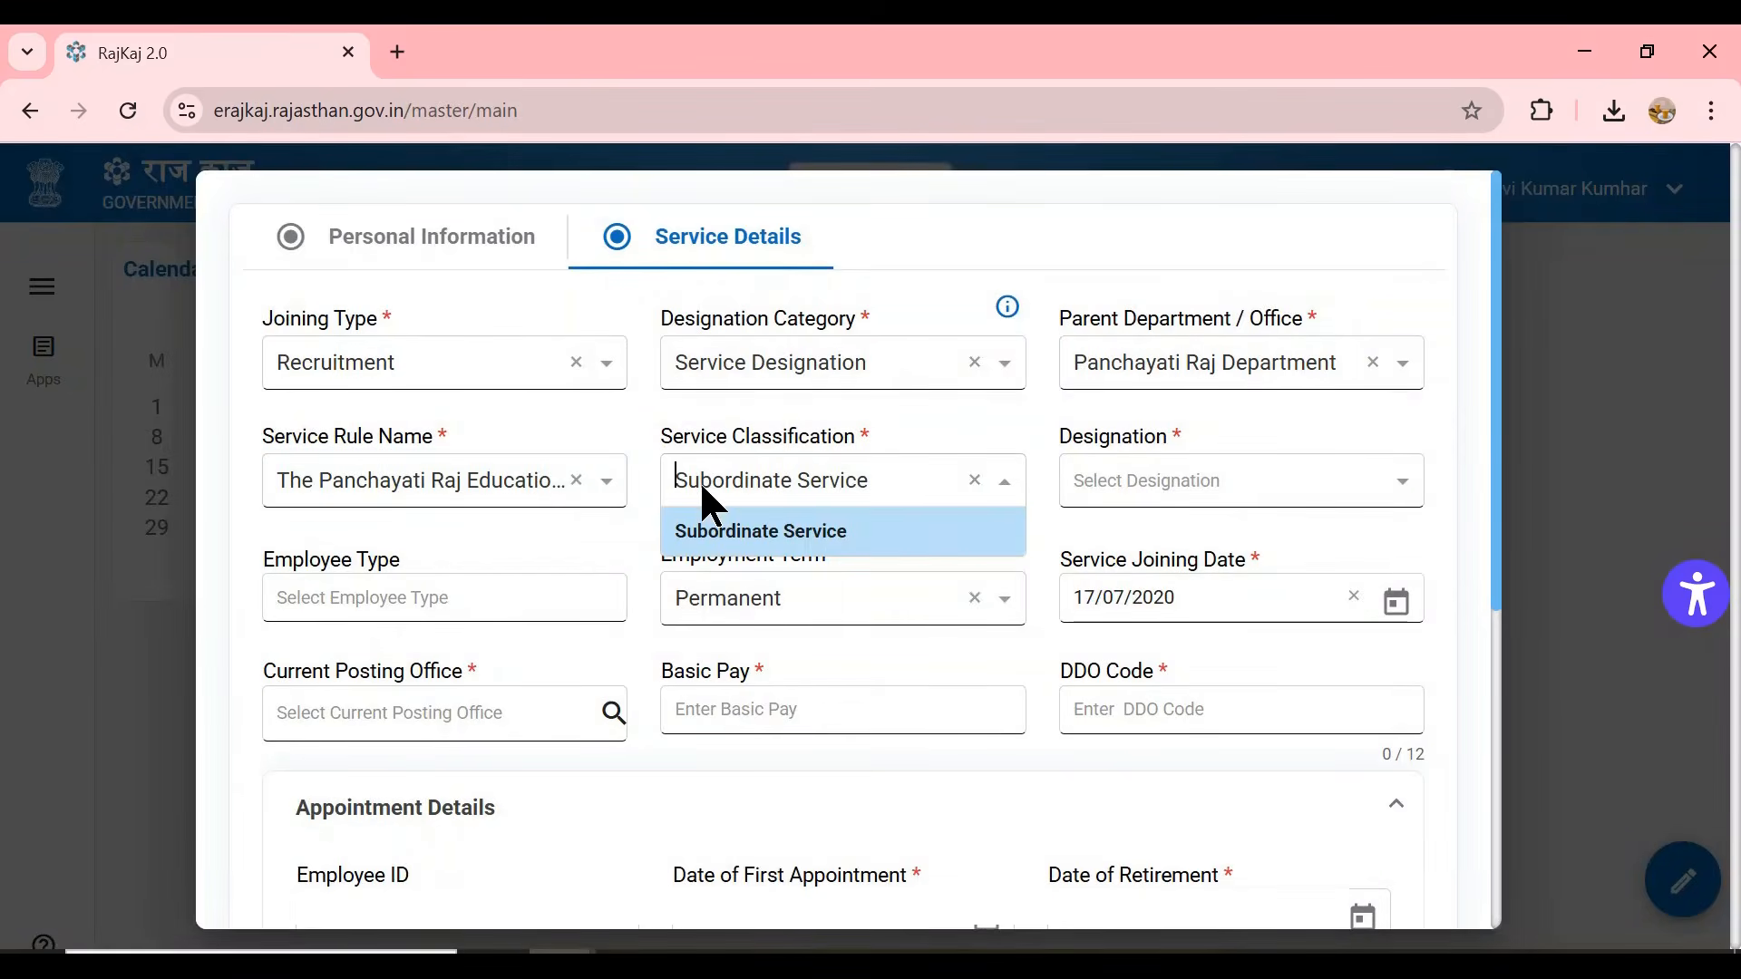
click(758, 535)
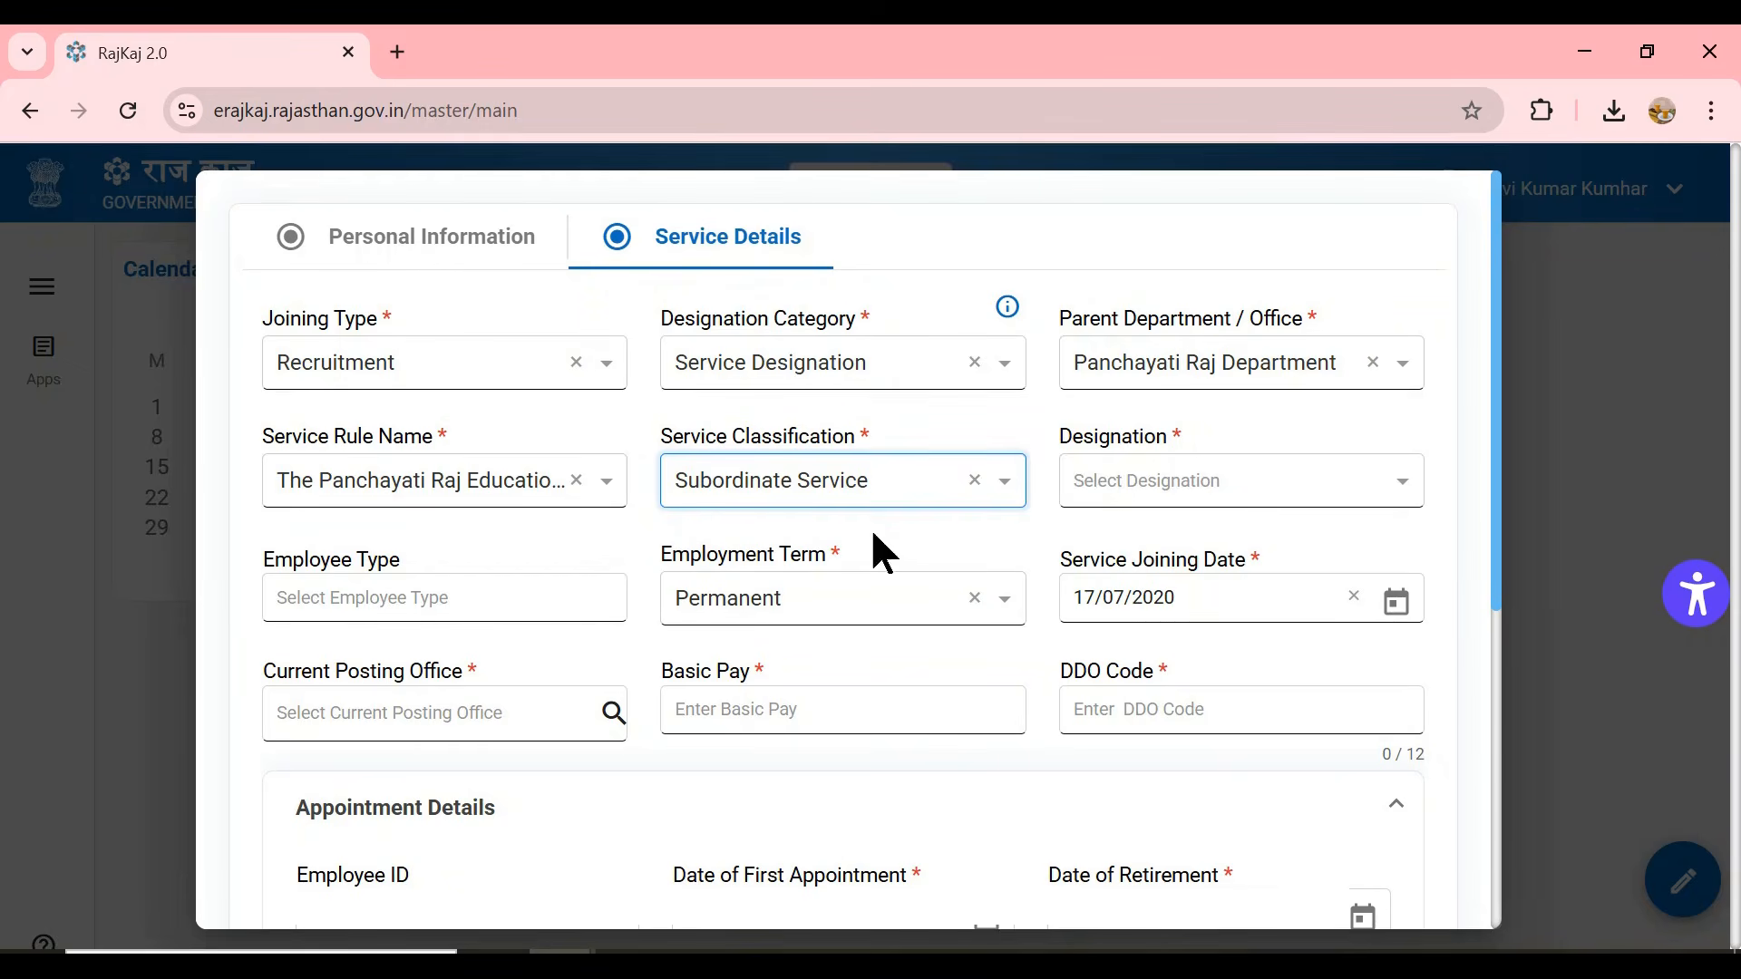
click(1130, 481)
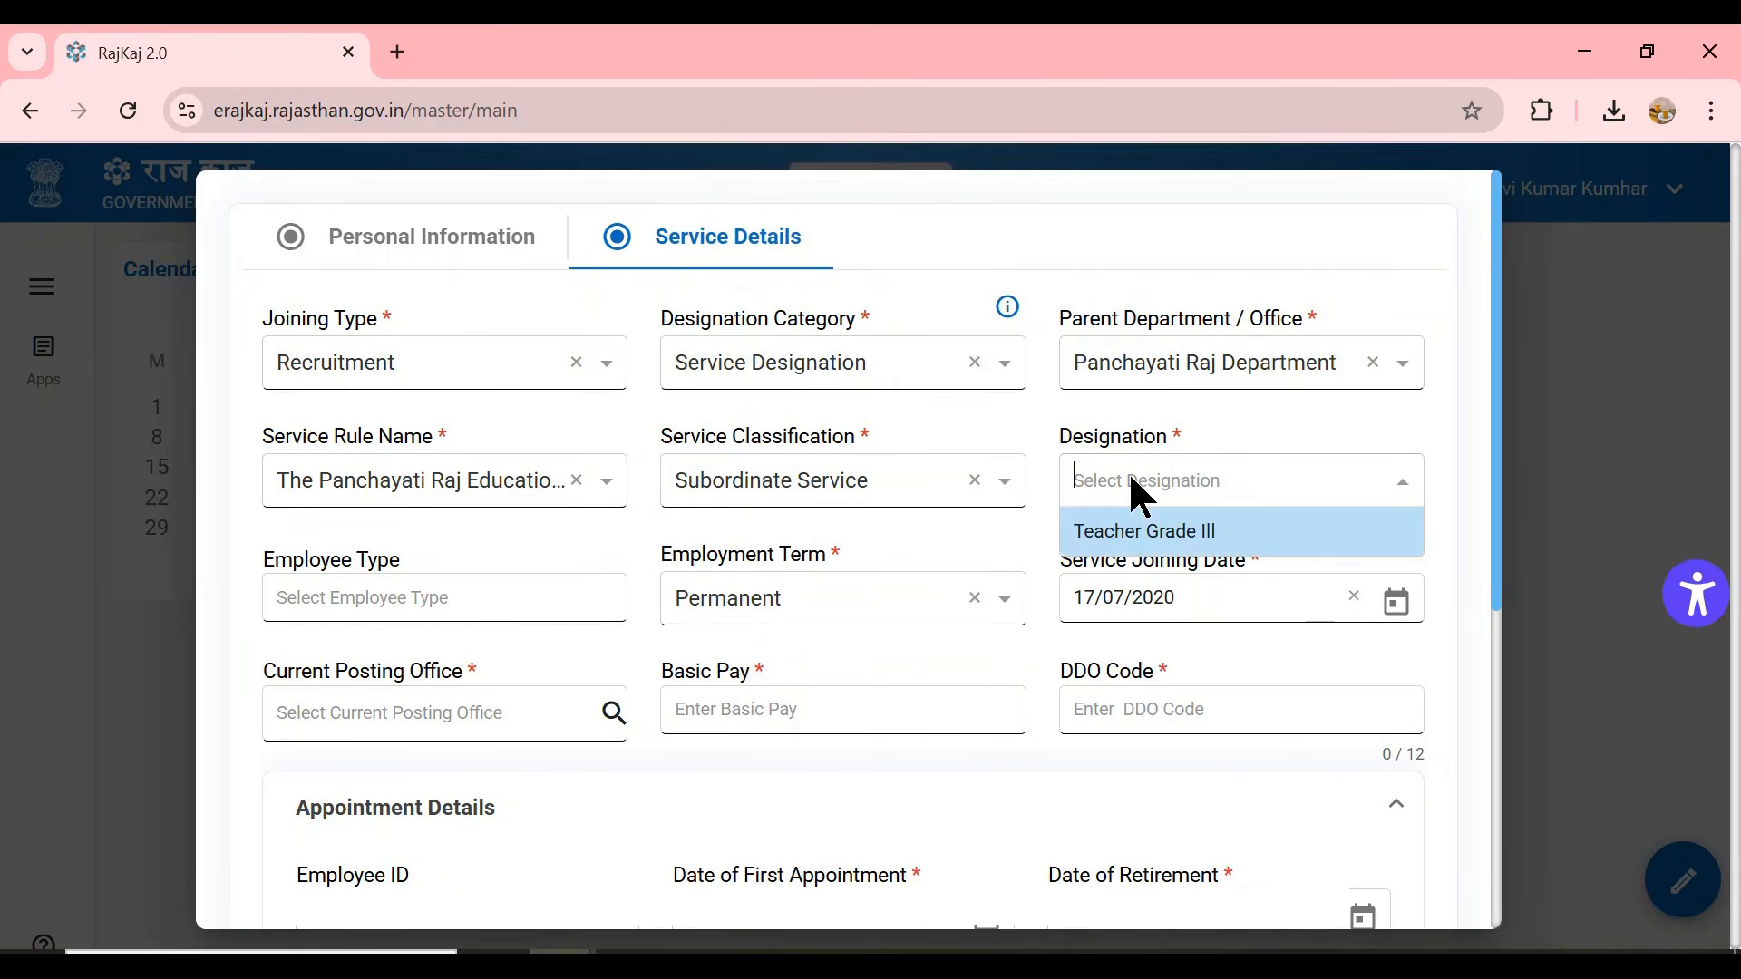
click(1151, 533)
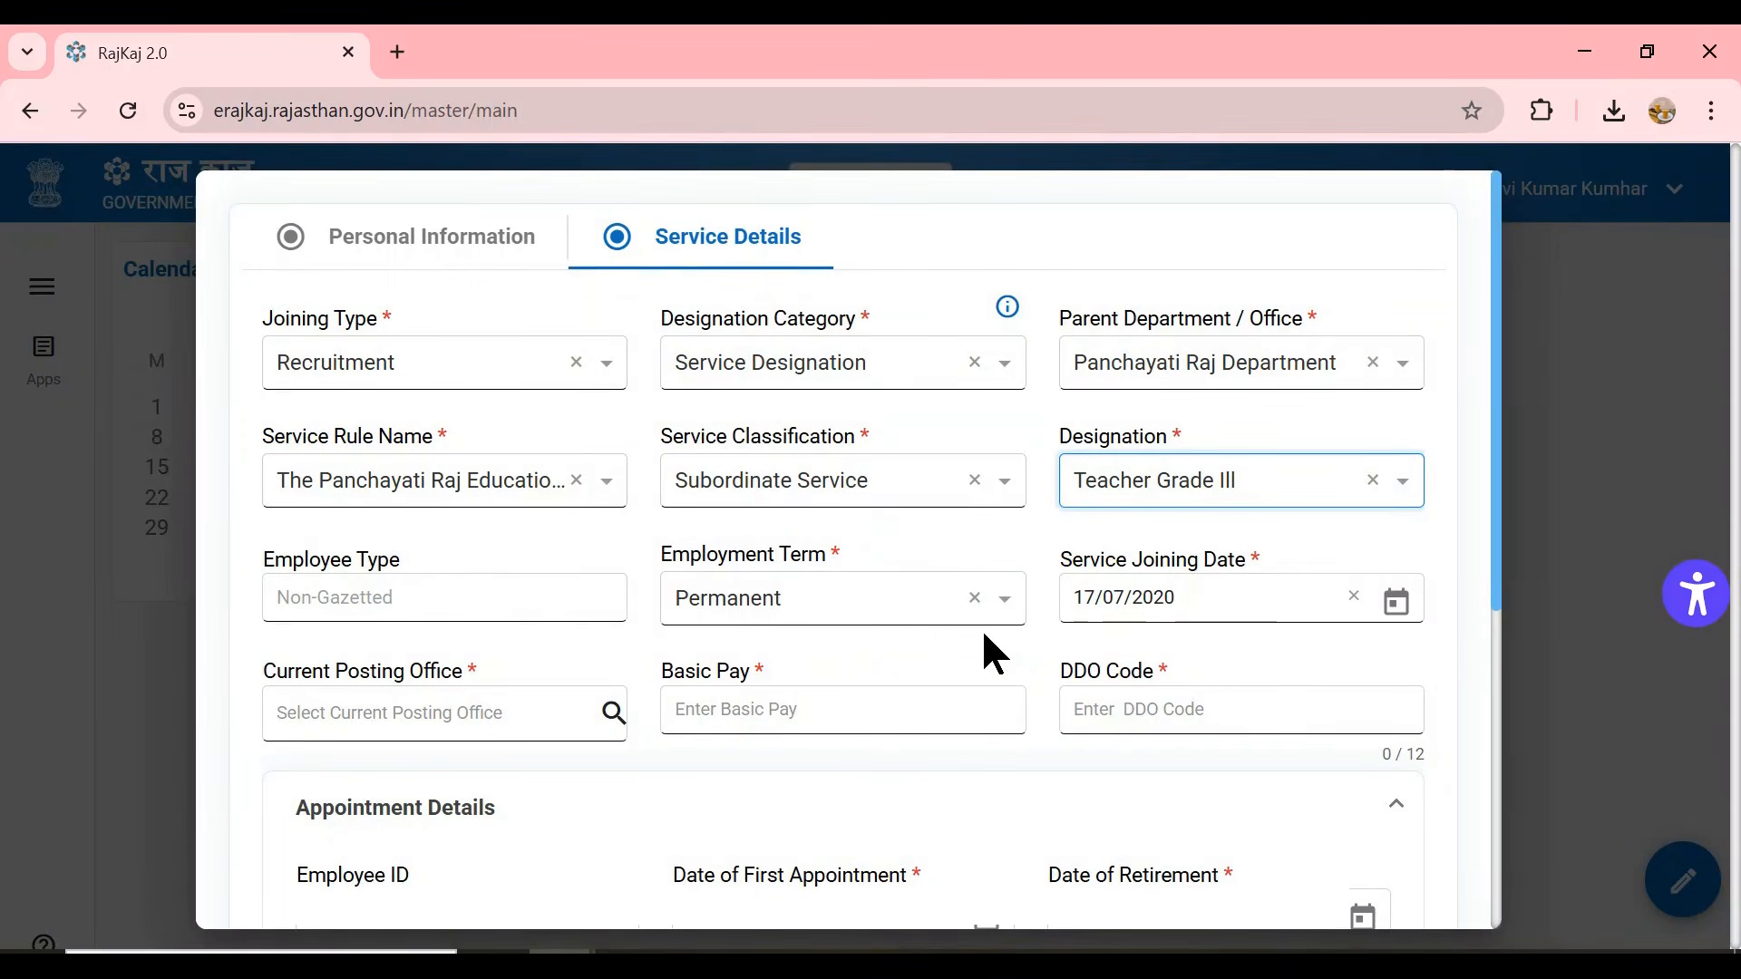
- Open the organization and office search for the current posting office
scroll(982, 628, down, 2)
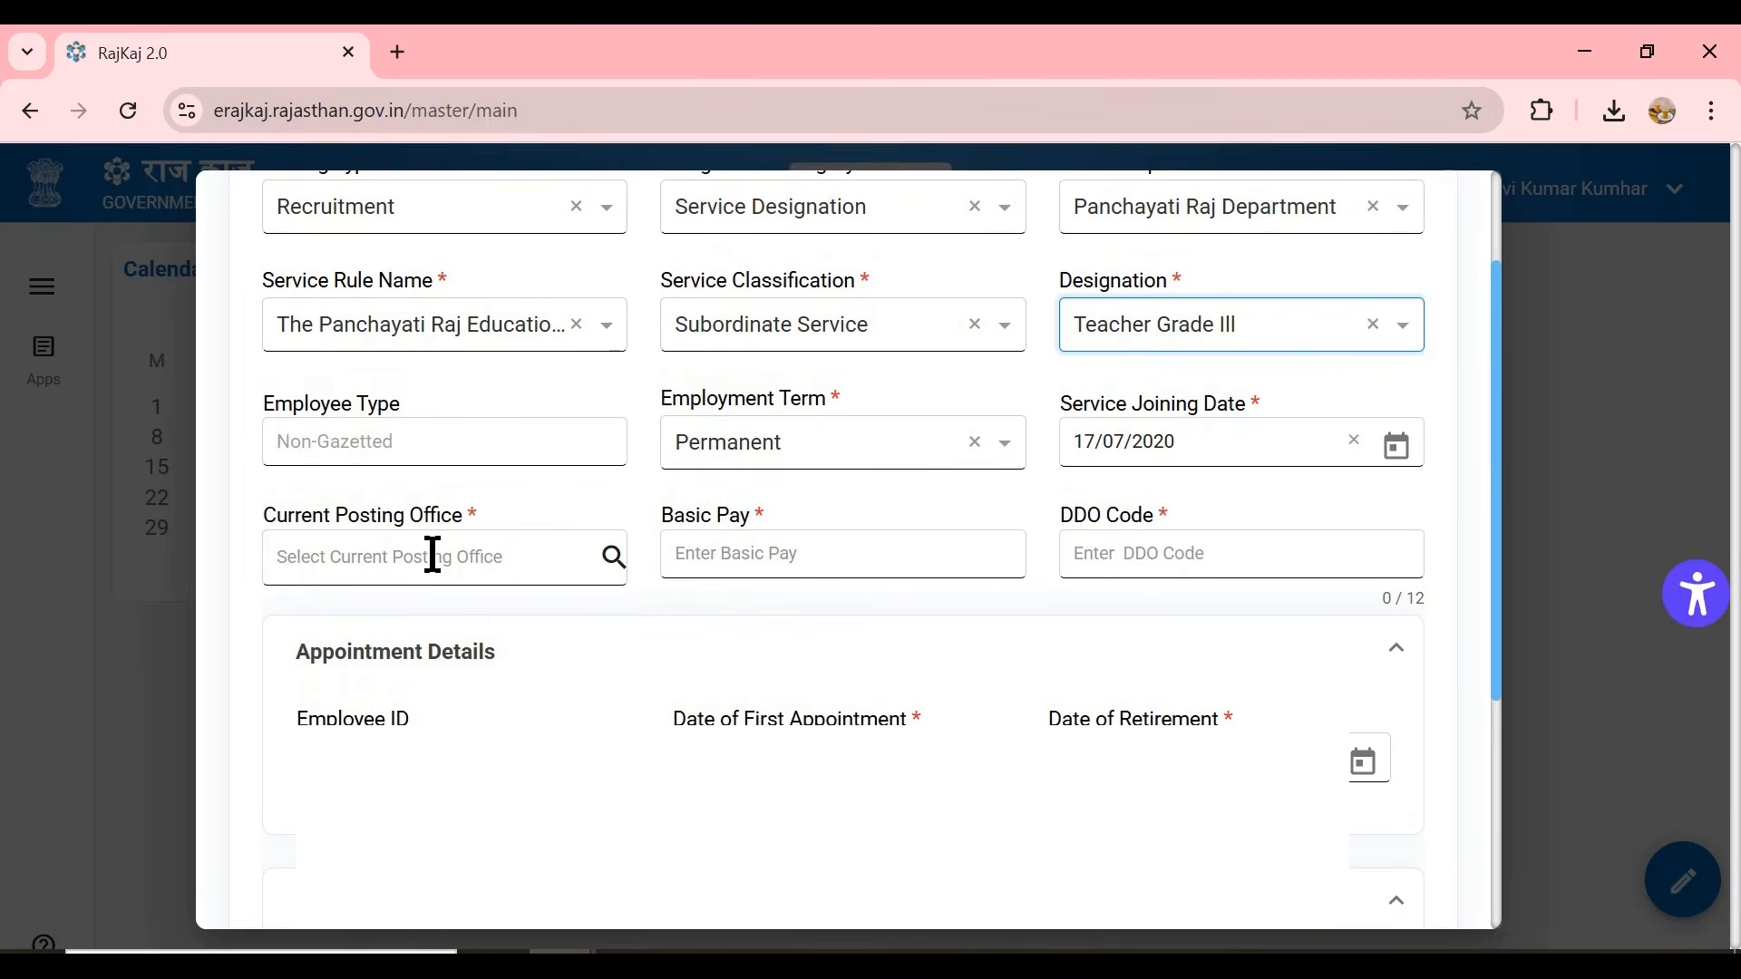
click(484, 555)
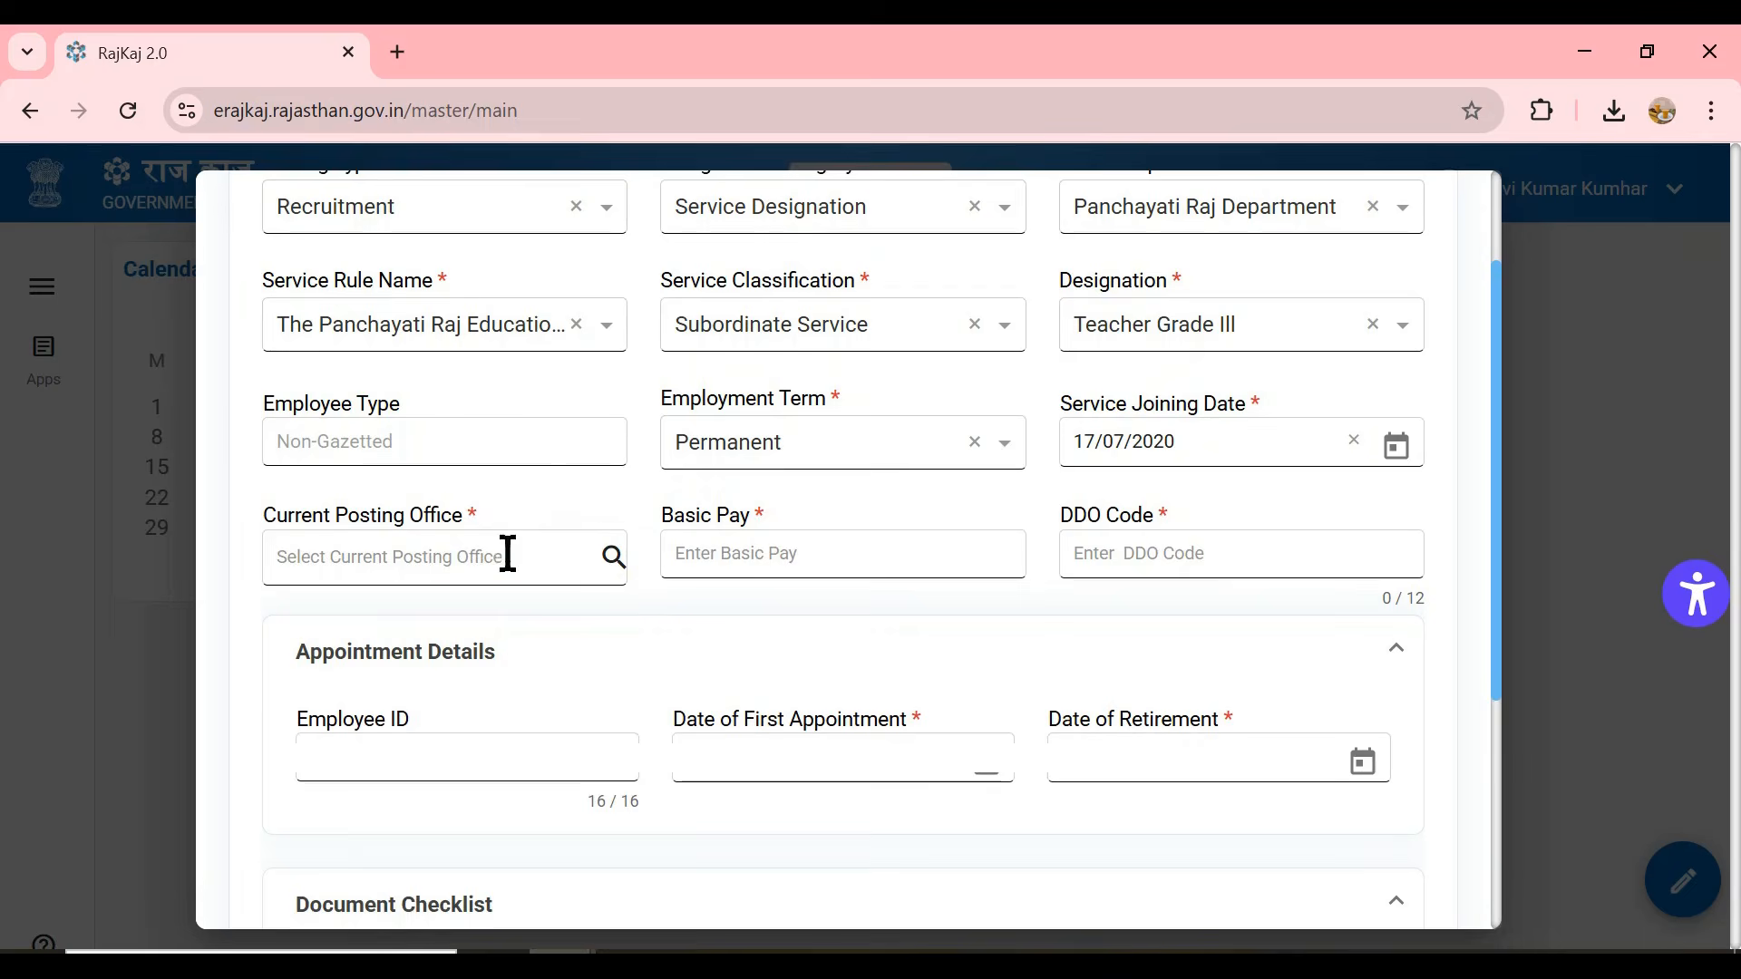
click(613, 555)
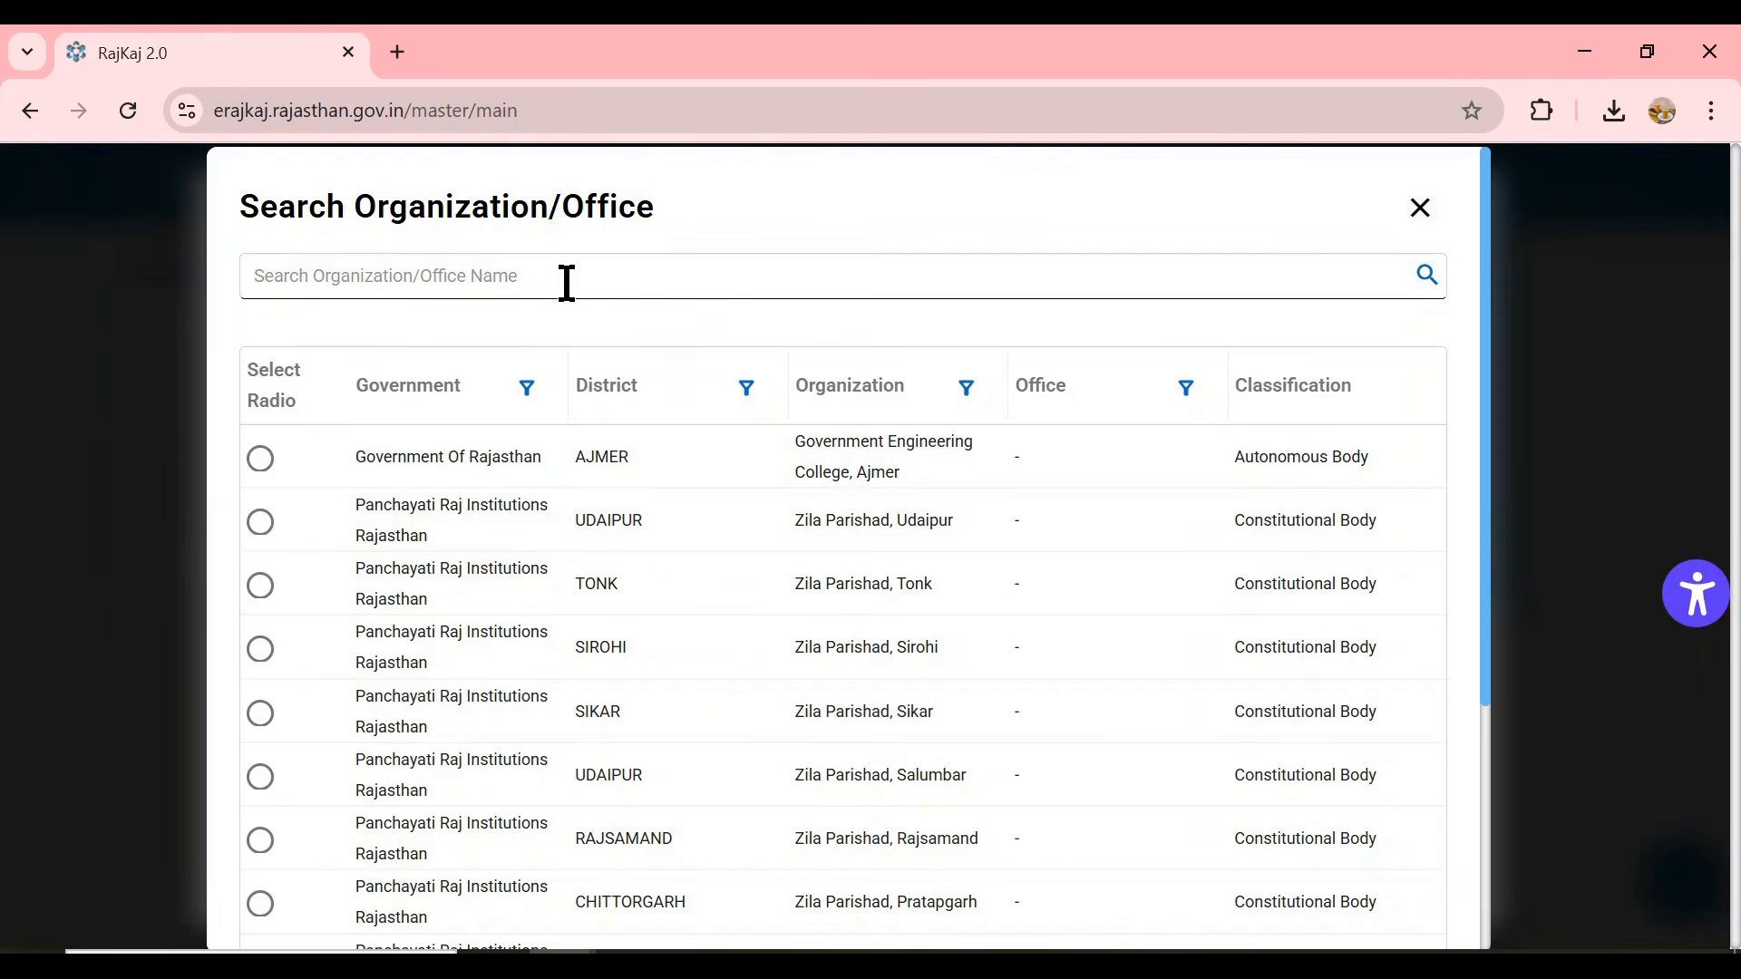
text(tai)
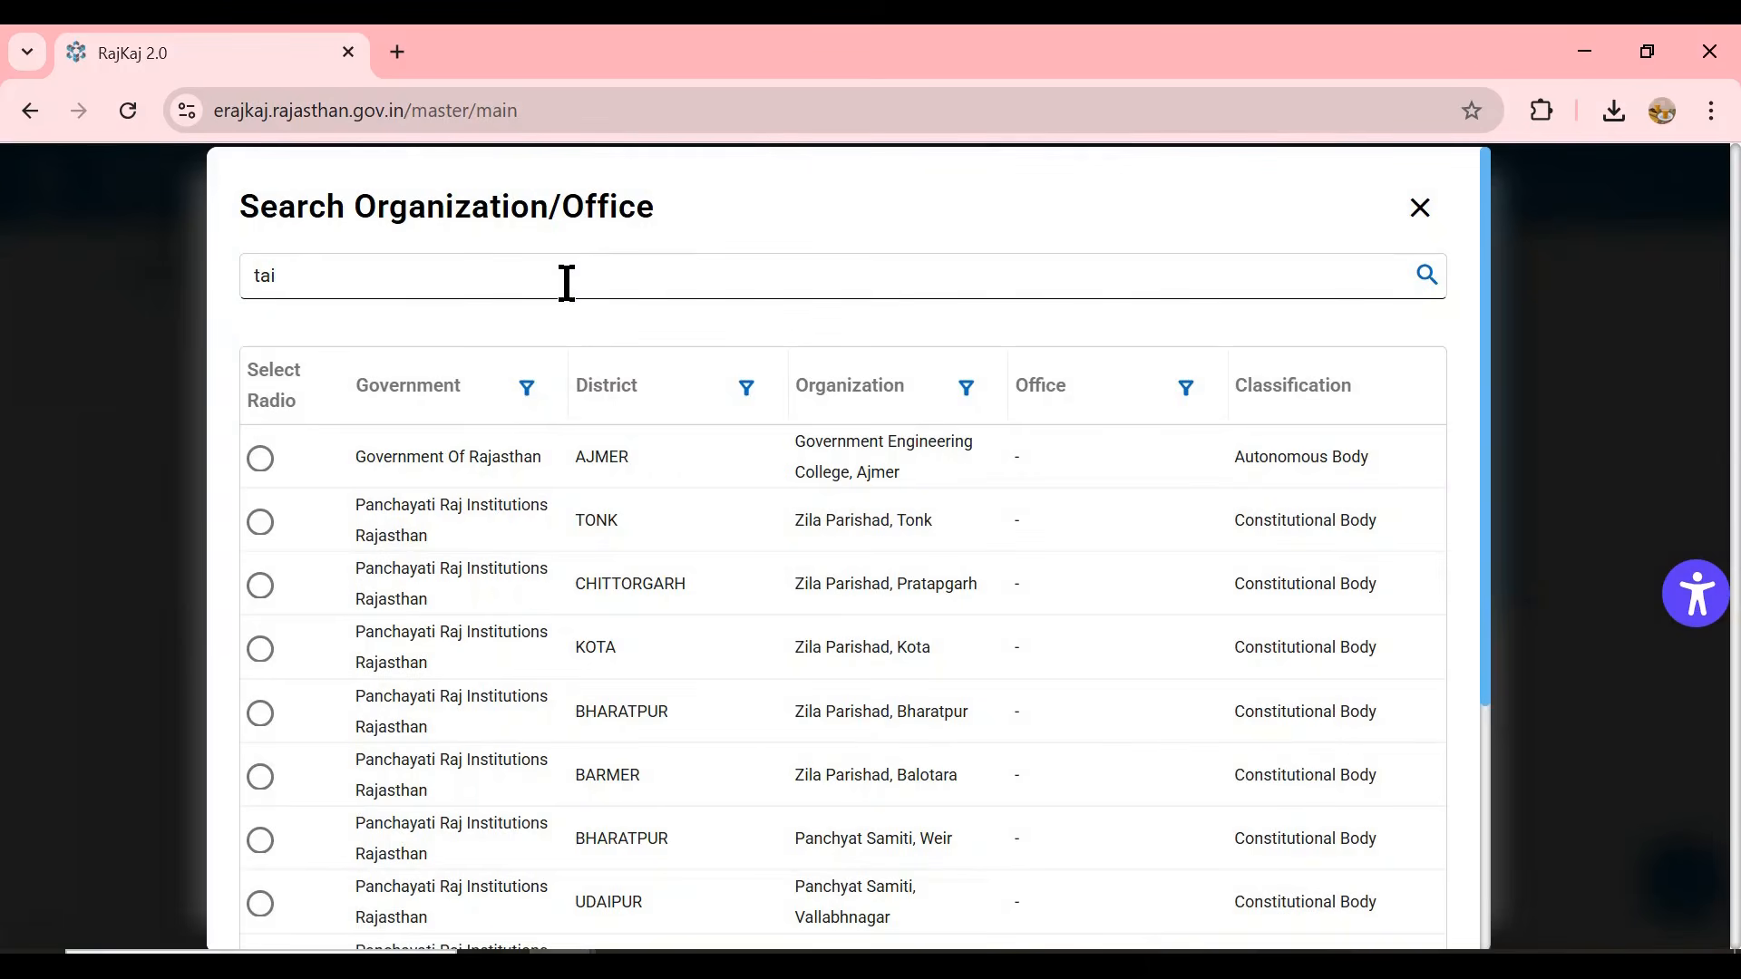
key(BackSpace)
key(BackSpace)
key(BackSpace)
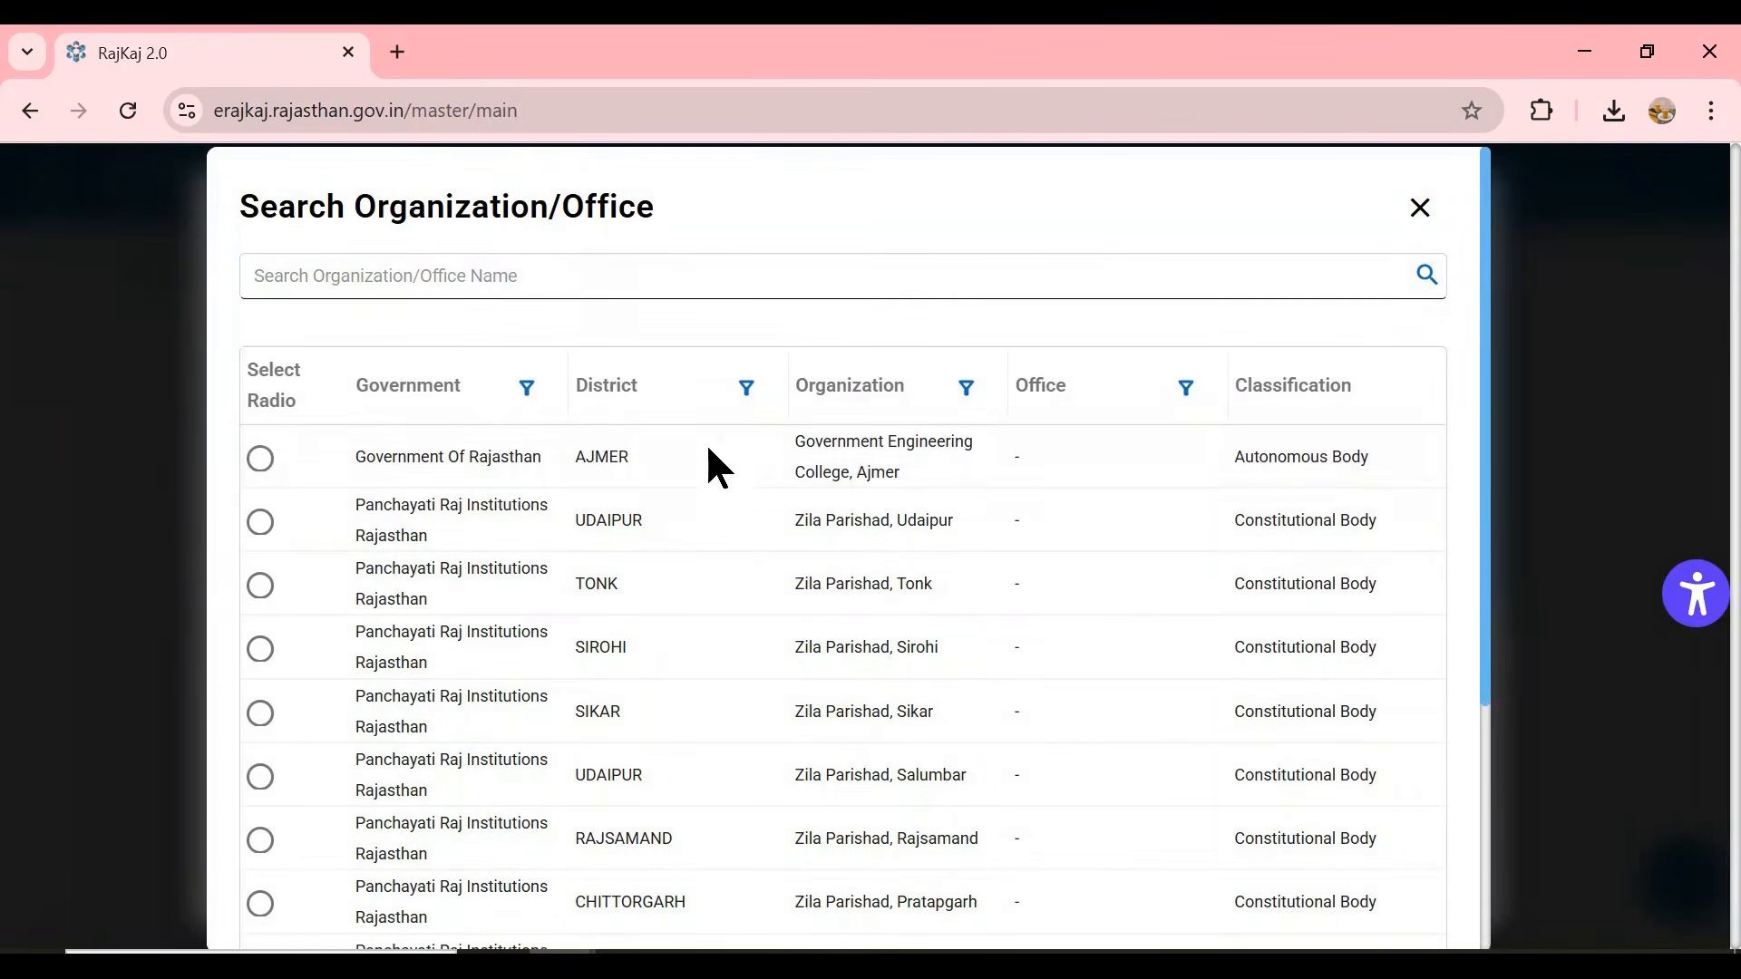
- Filter the office list to districts containing chittorgarh and offices containing tai
click(745, 388)
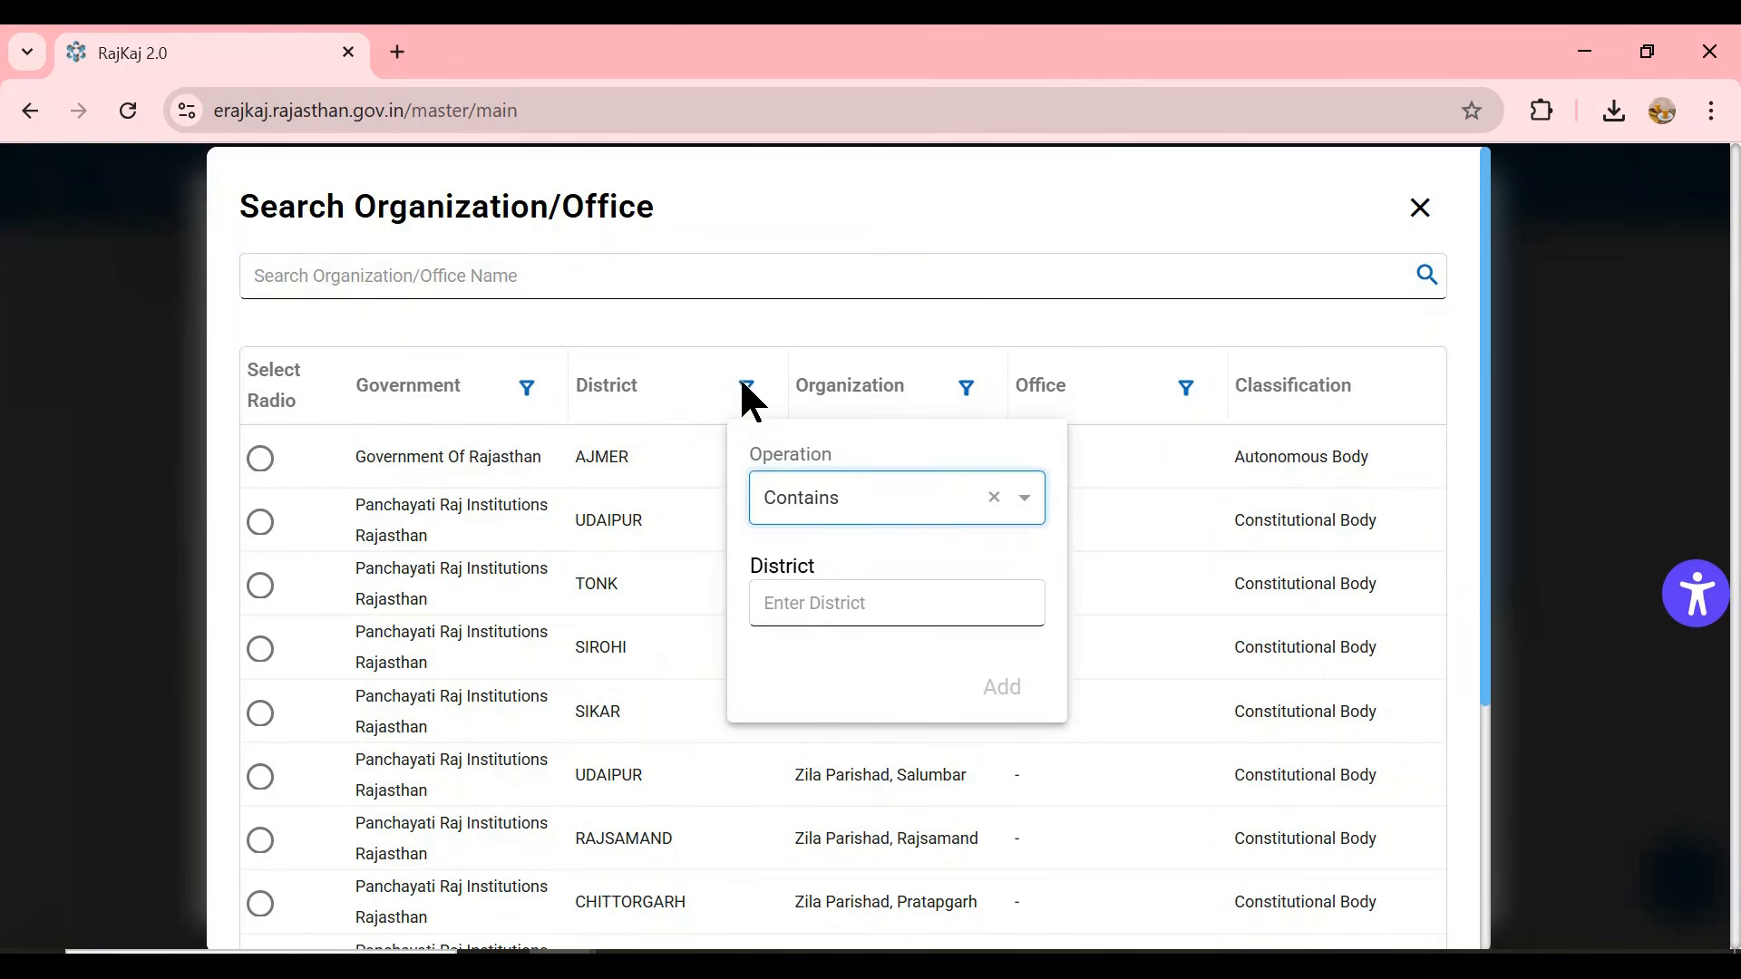
click(814, 605)
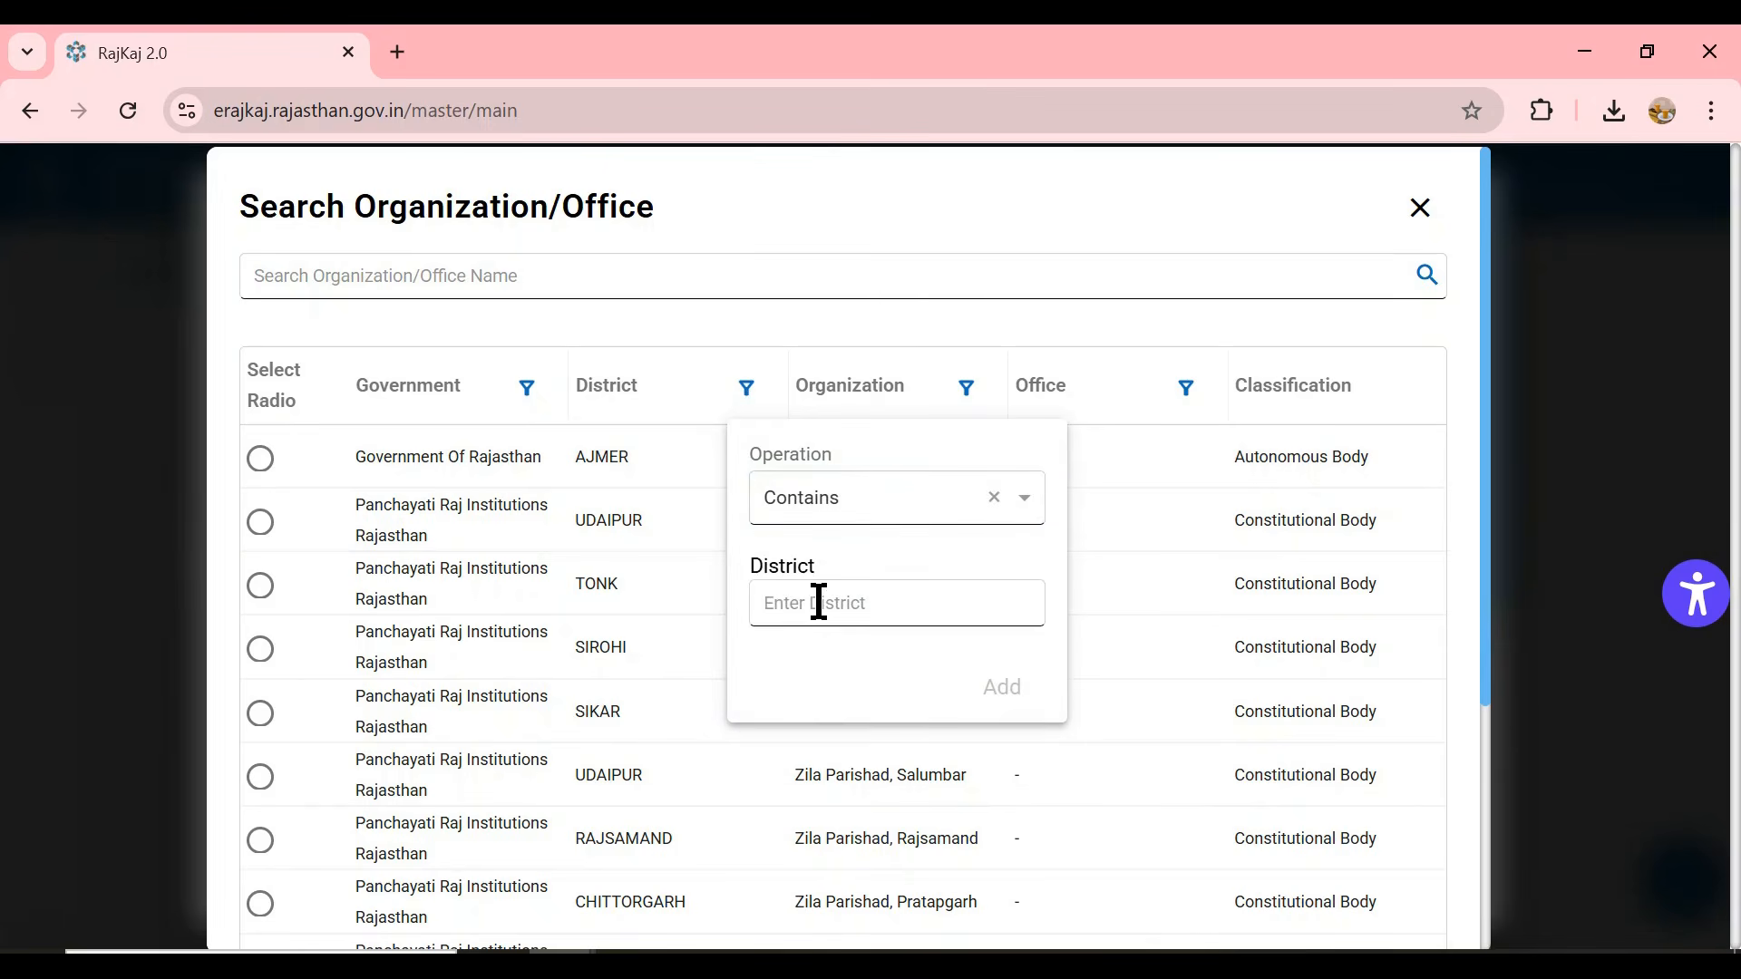
text(chittorgarh)
click(1001, 691)
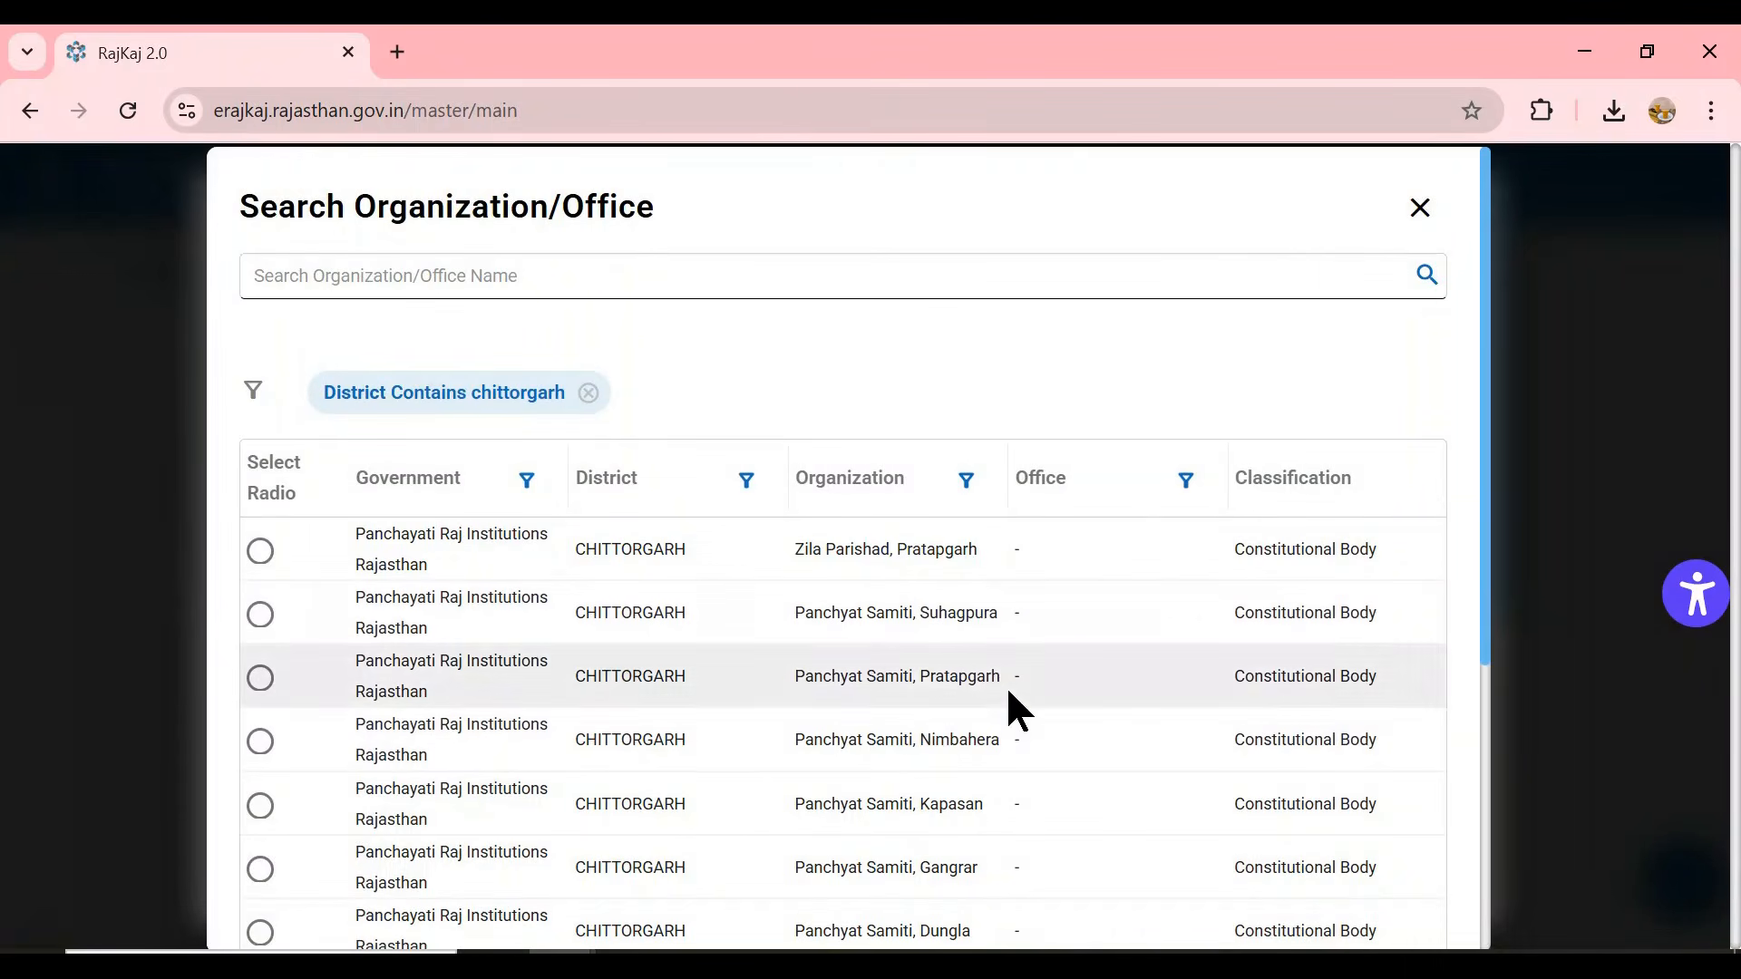
click(1187, 483)
click(1248, 699)
text(tai)
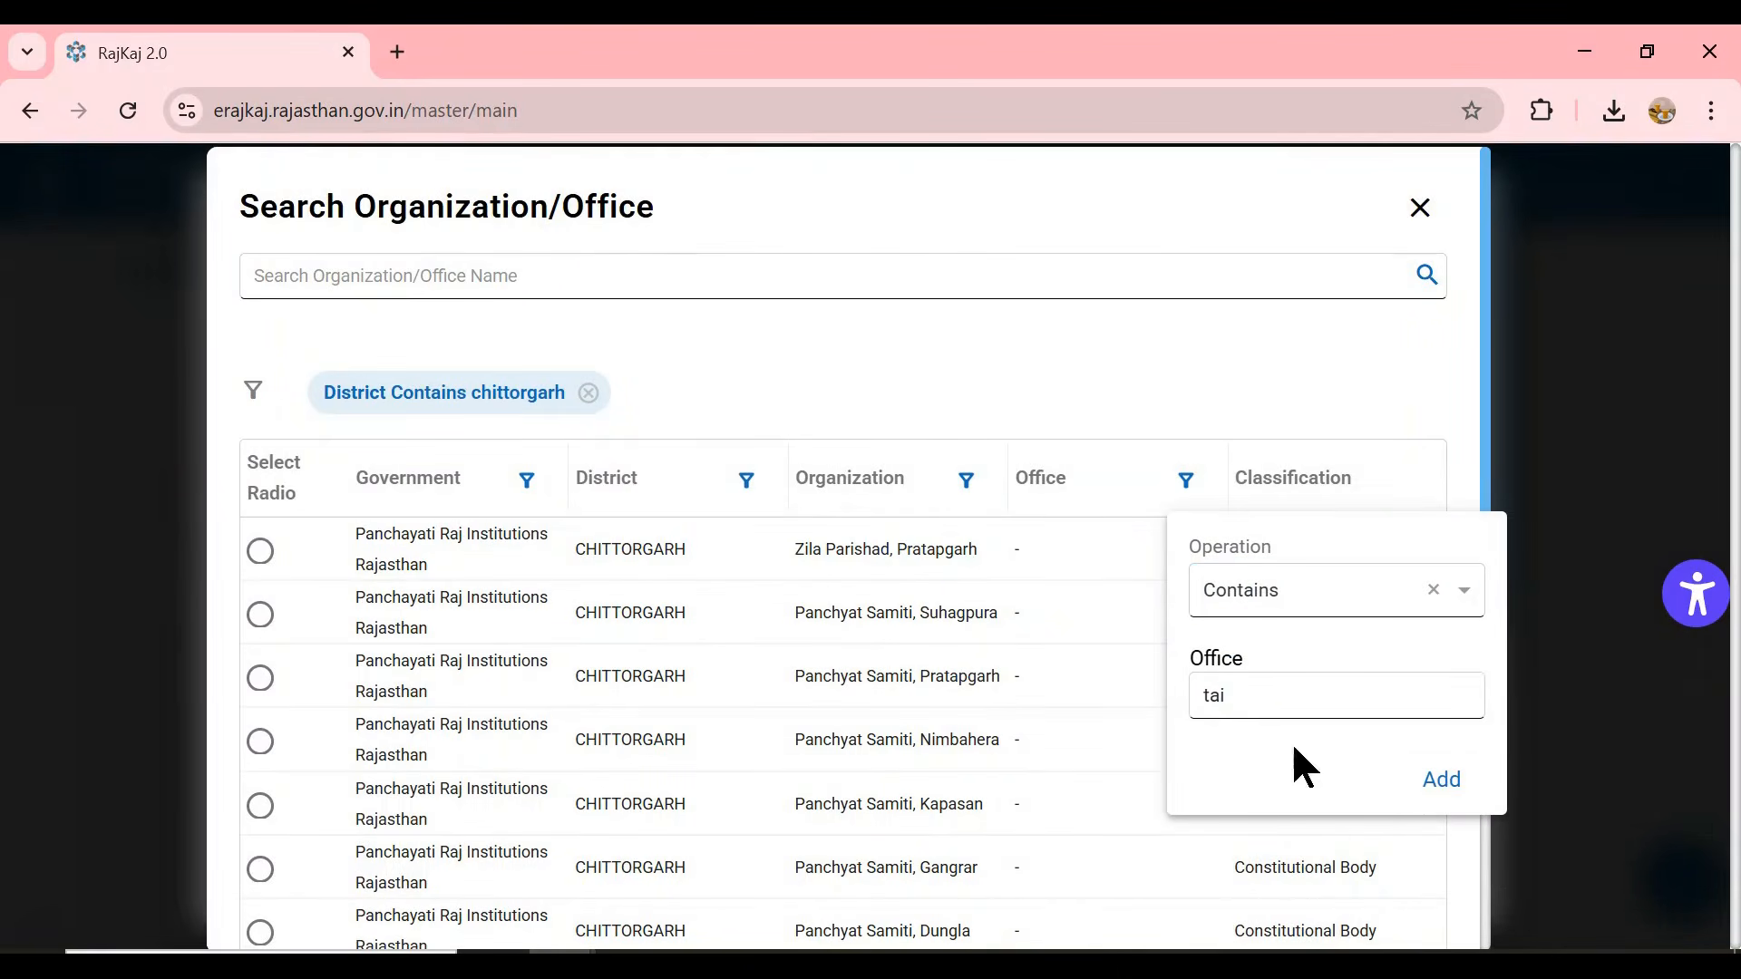
click(1429, 785)
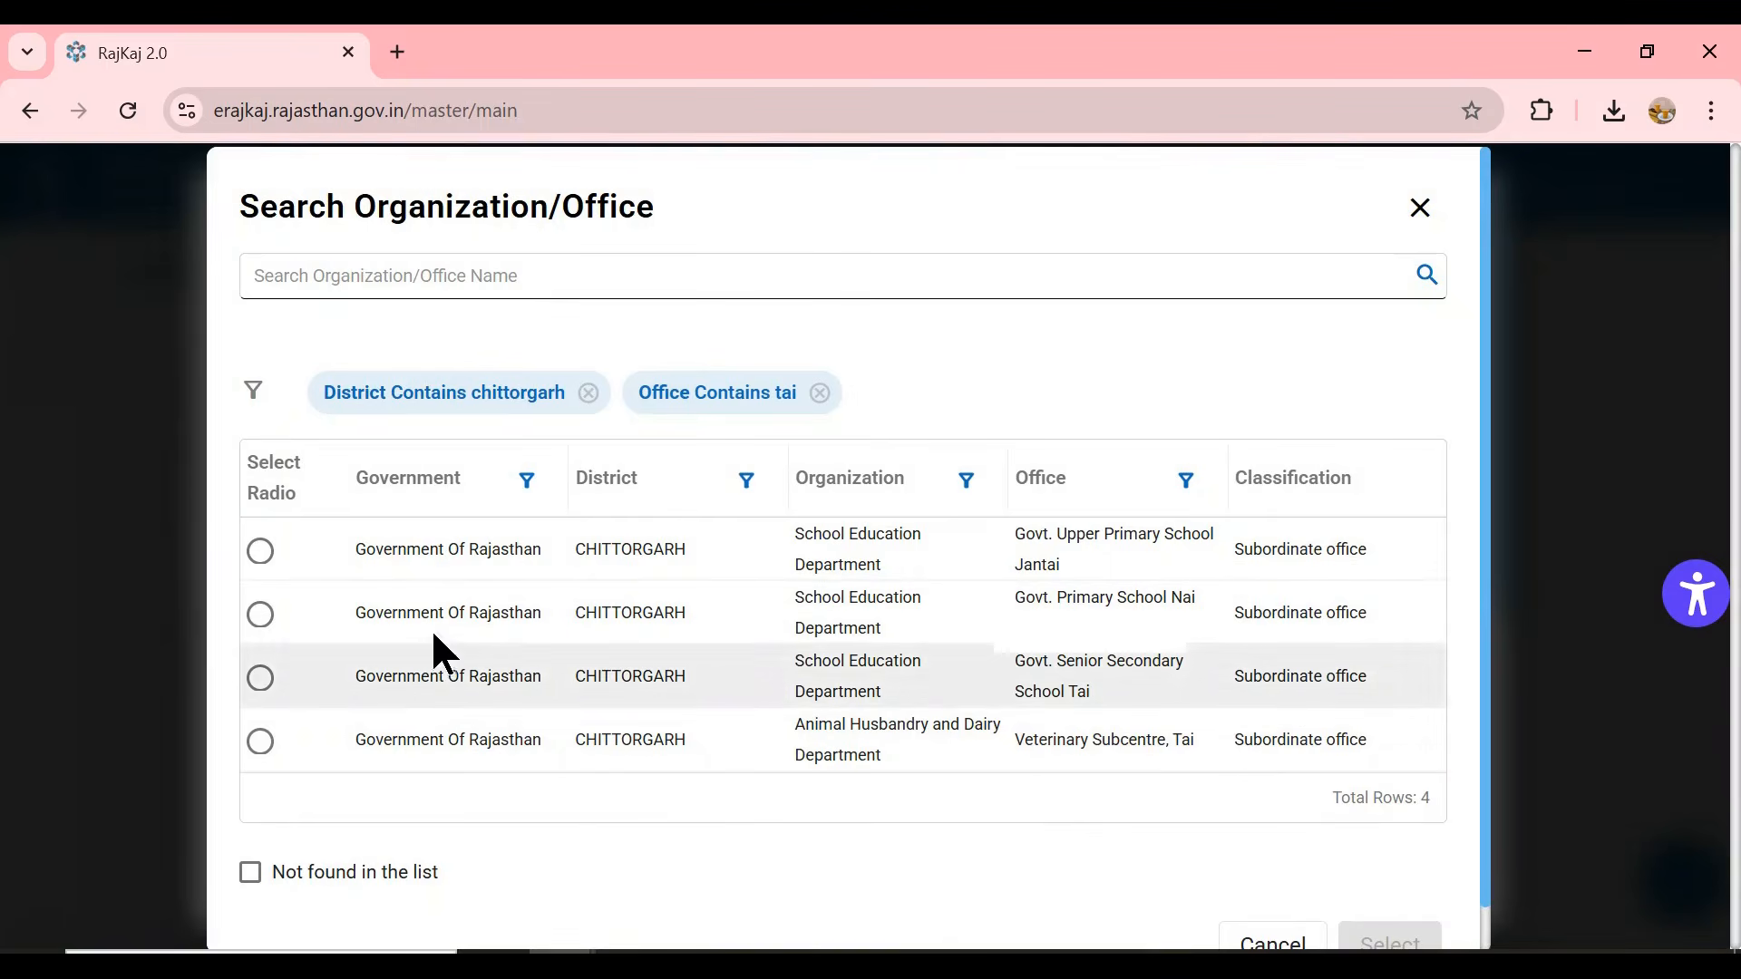
- Try entering Panchayat Tai as a current posting location not found in the office list, and clear the entry
click(262, 680)
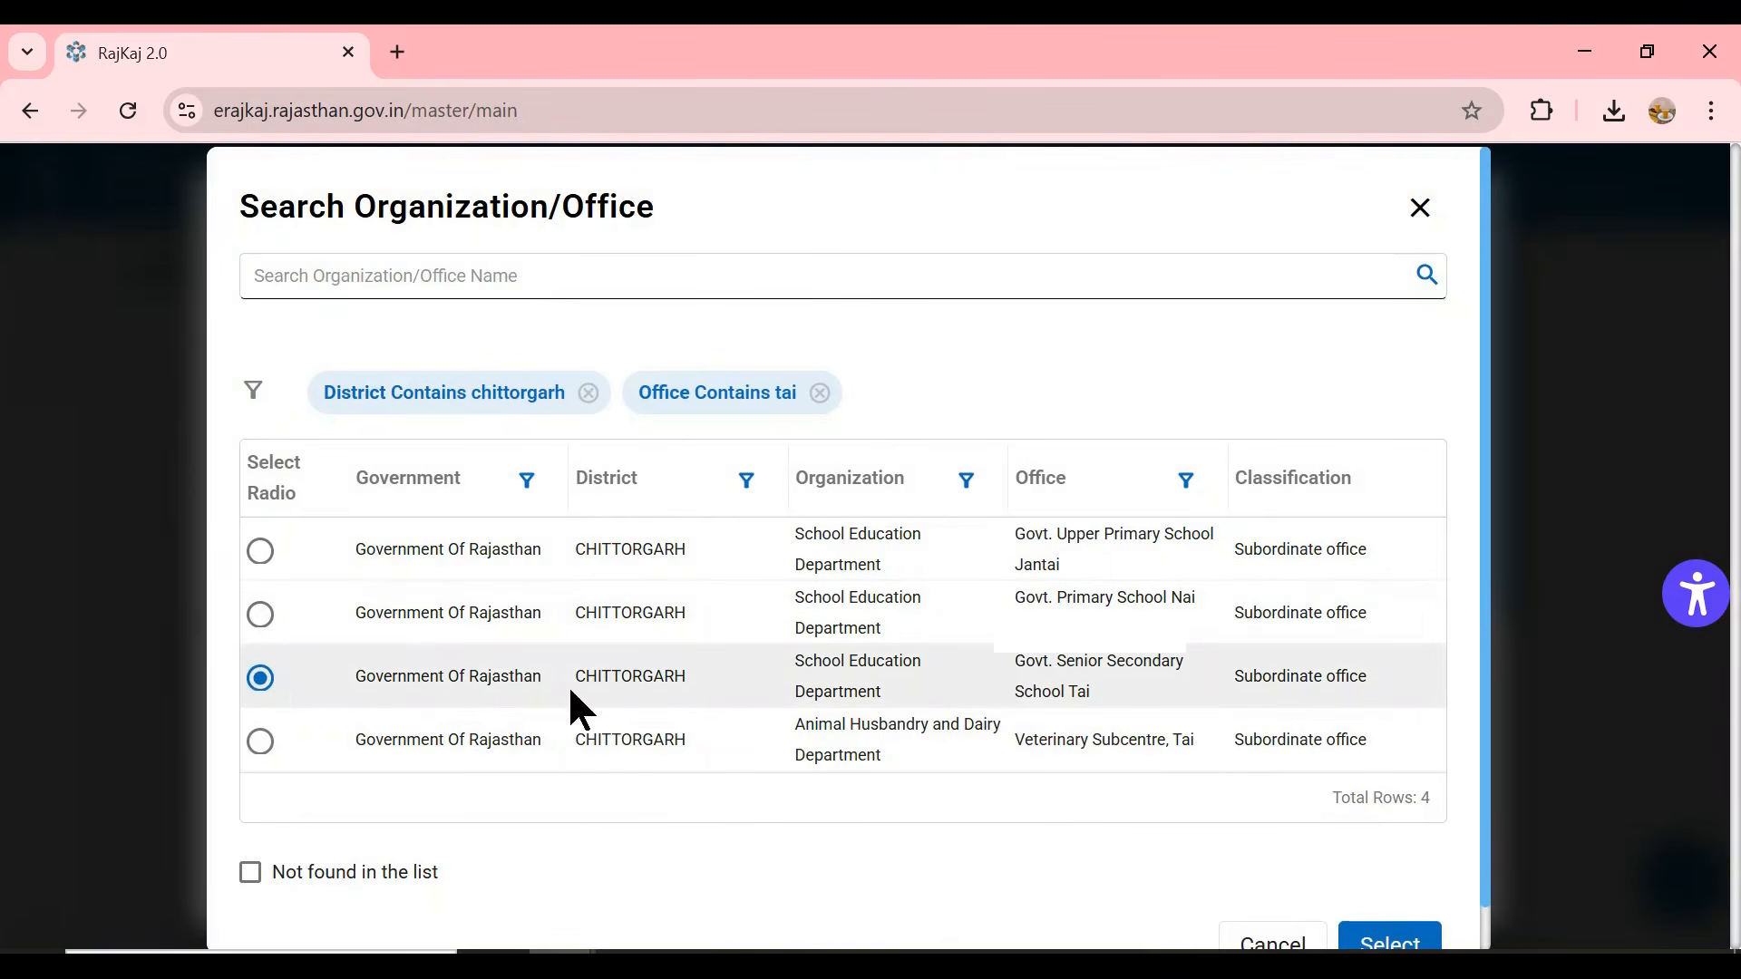
scroll(937, 704, down, 1)
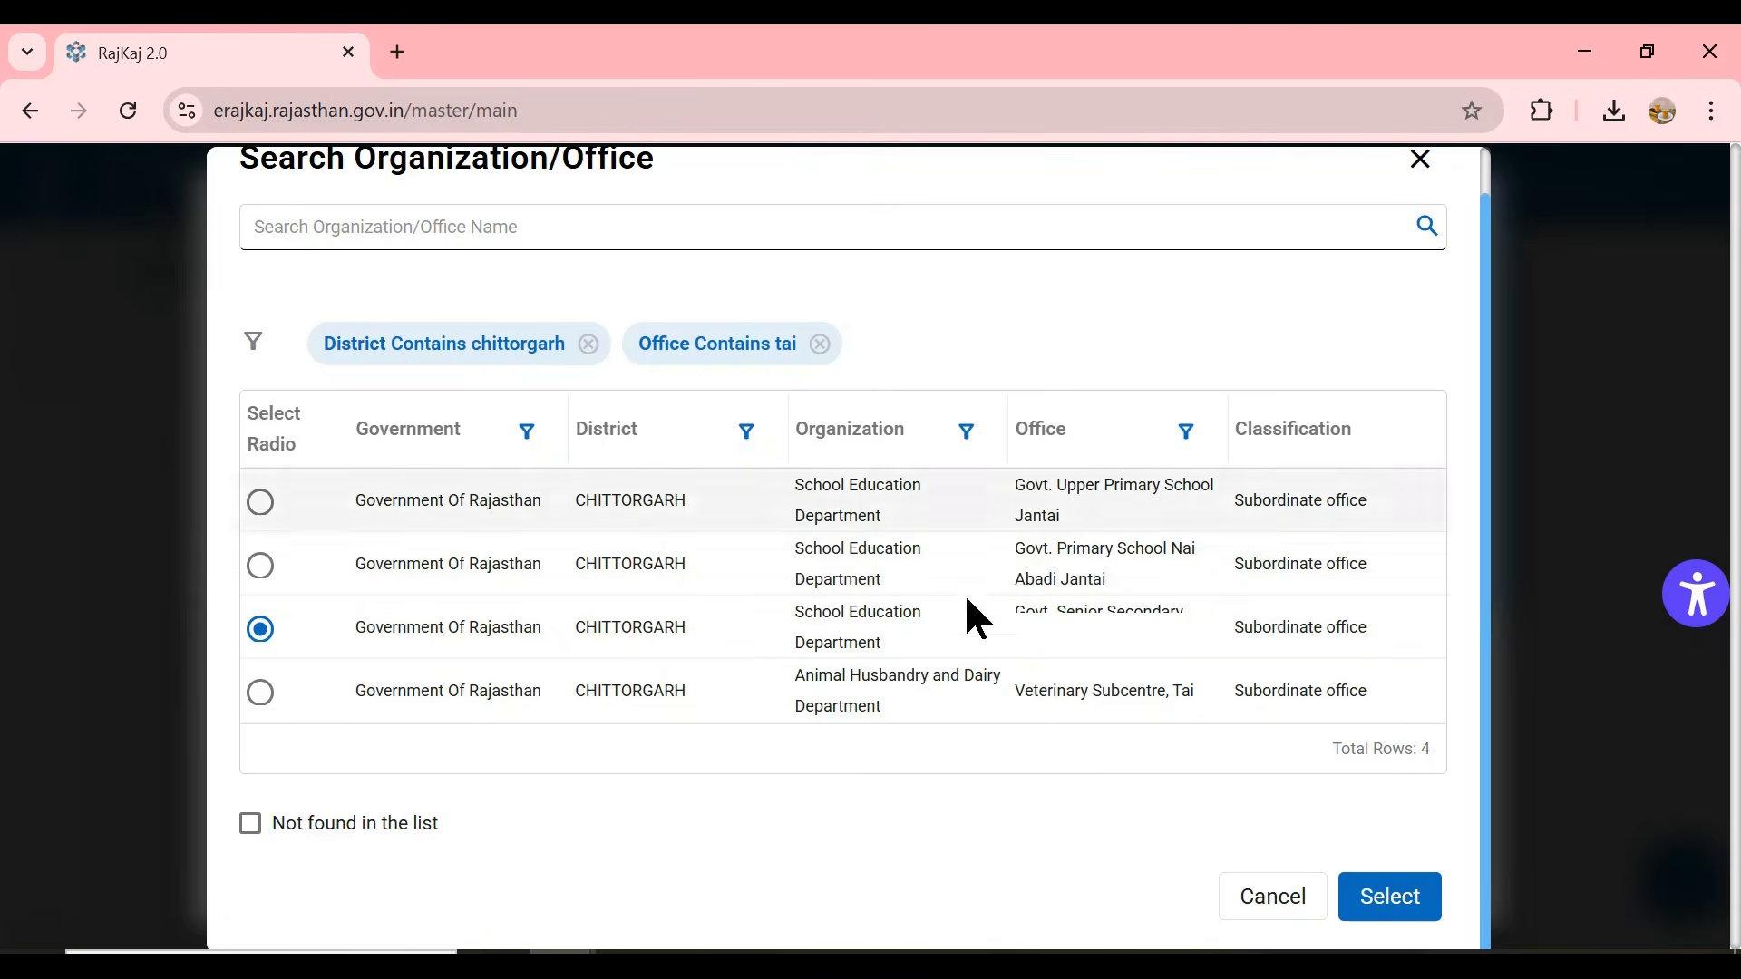
click(250, 824)
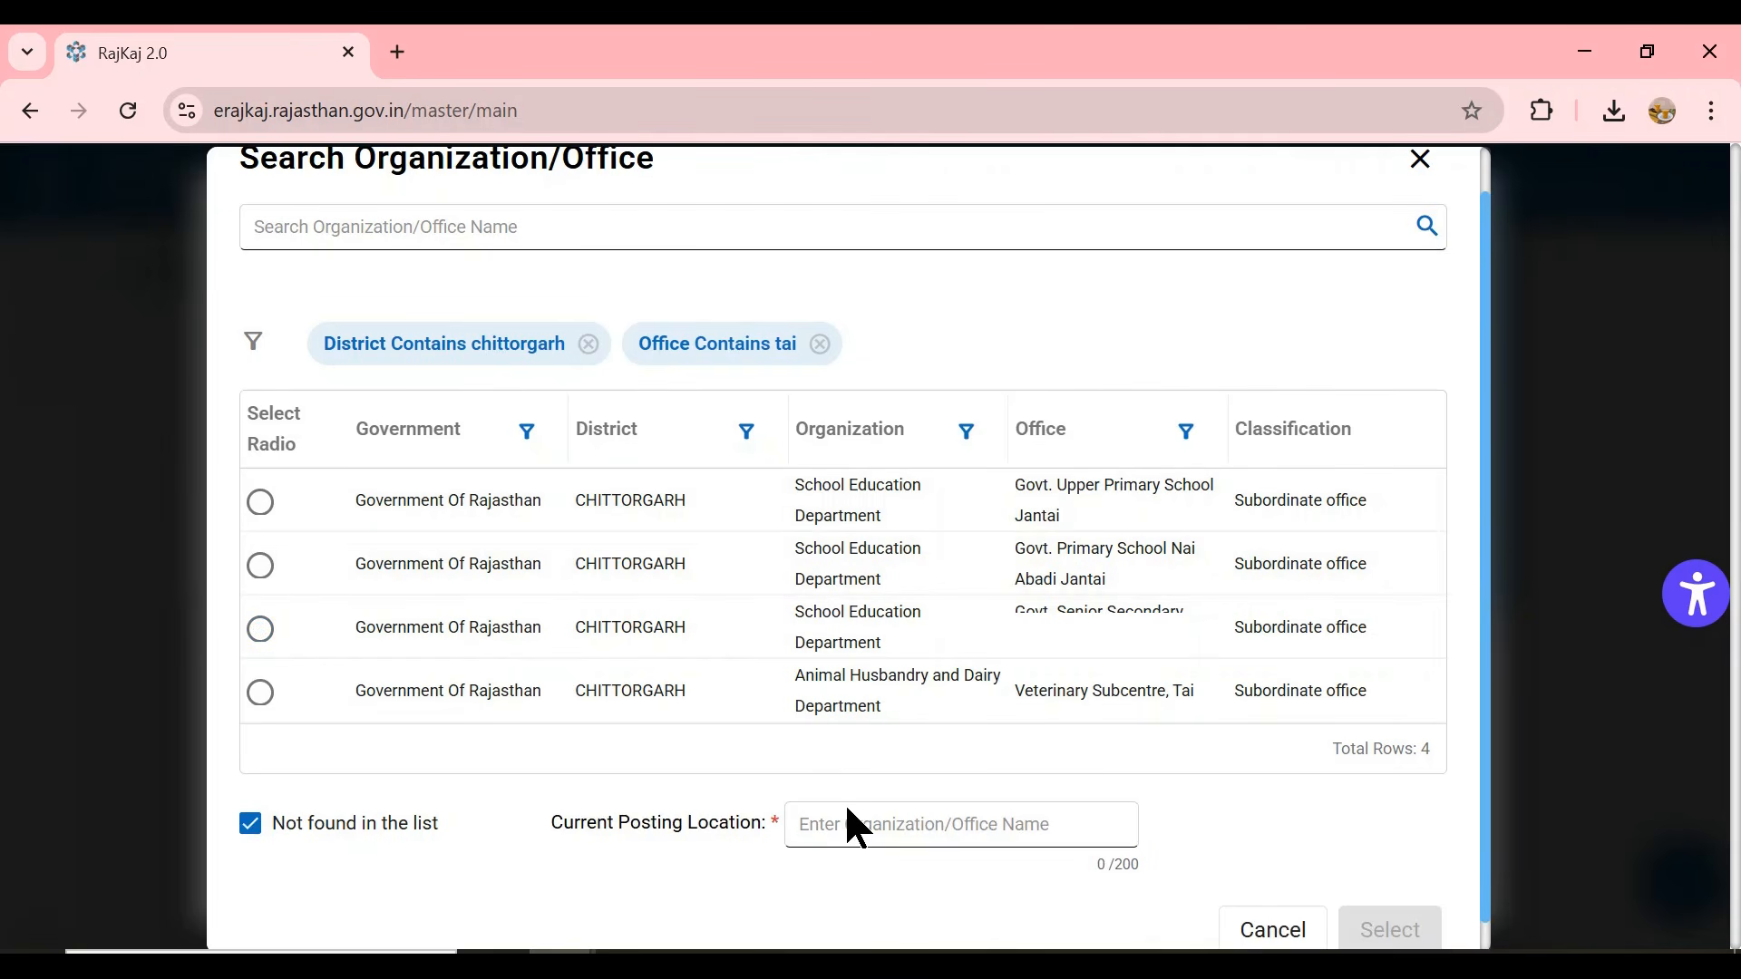
text(Panchayat )
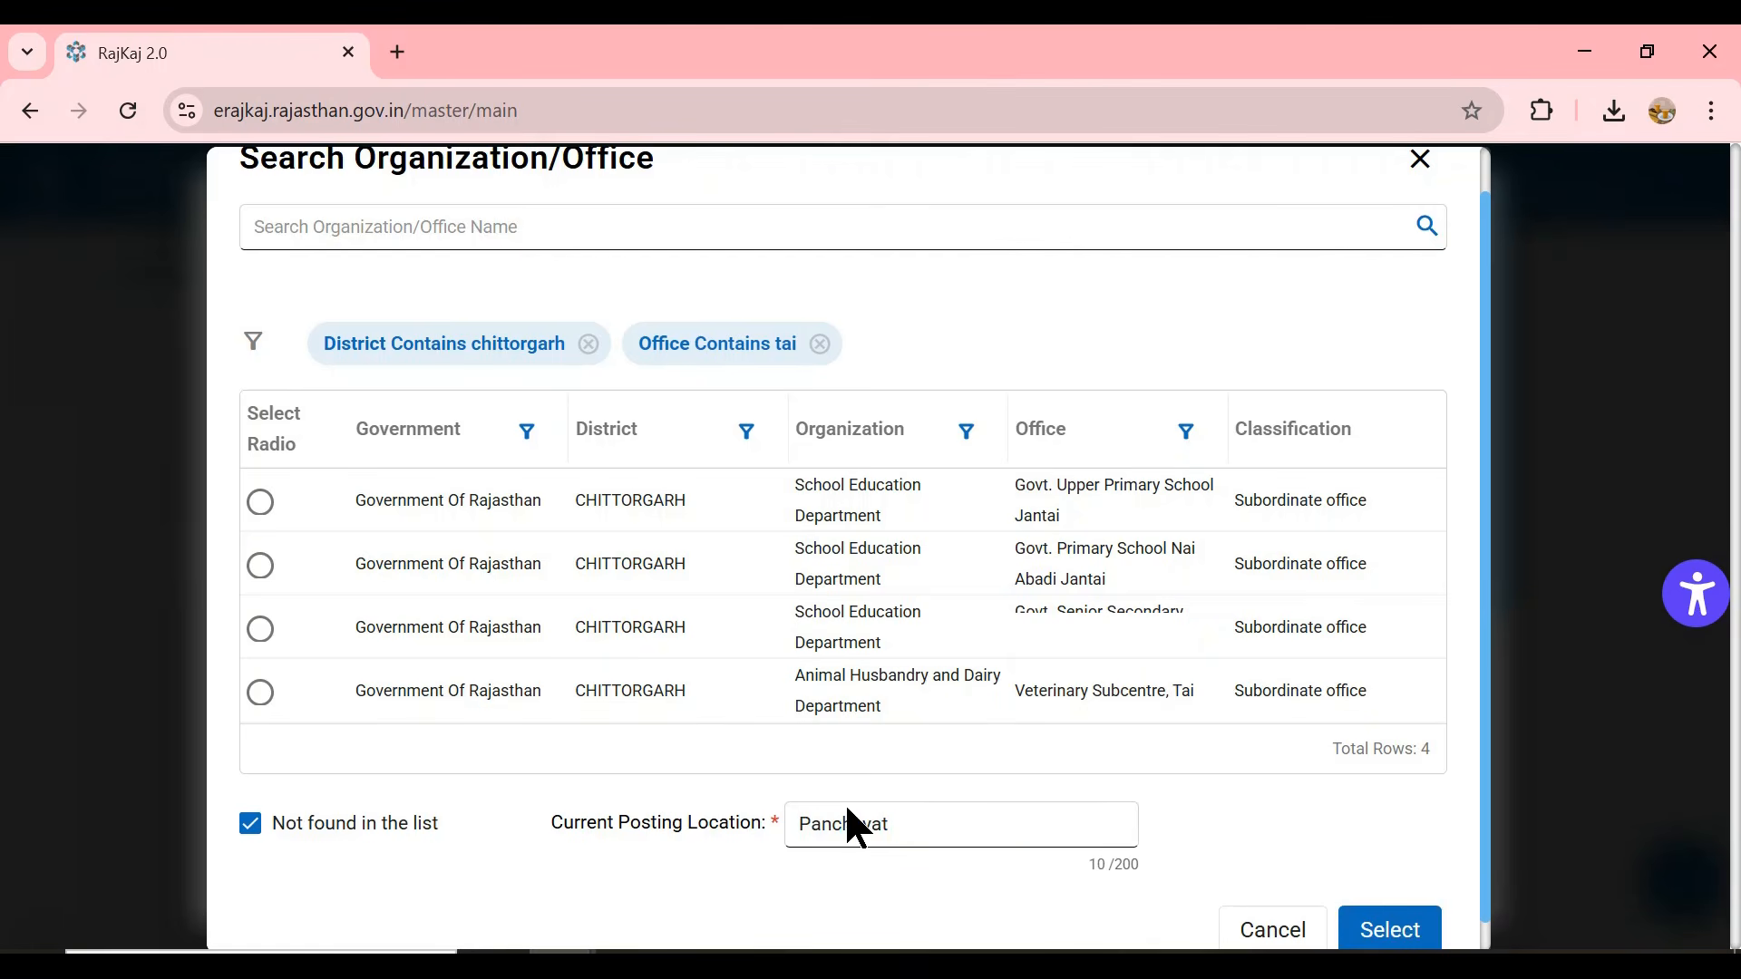
text(Tai)
key(BackSpace)
key(BackSpace)
key(BackSpace)
key(BackSpace)
key(BackSpace)
key(BackSpace)
key(BackSpace)
key(BackSpace)
key(BackSpace)
key(BackSpace)
key(BackSpace)
key(BackSpace)
key(BackSpace)
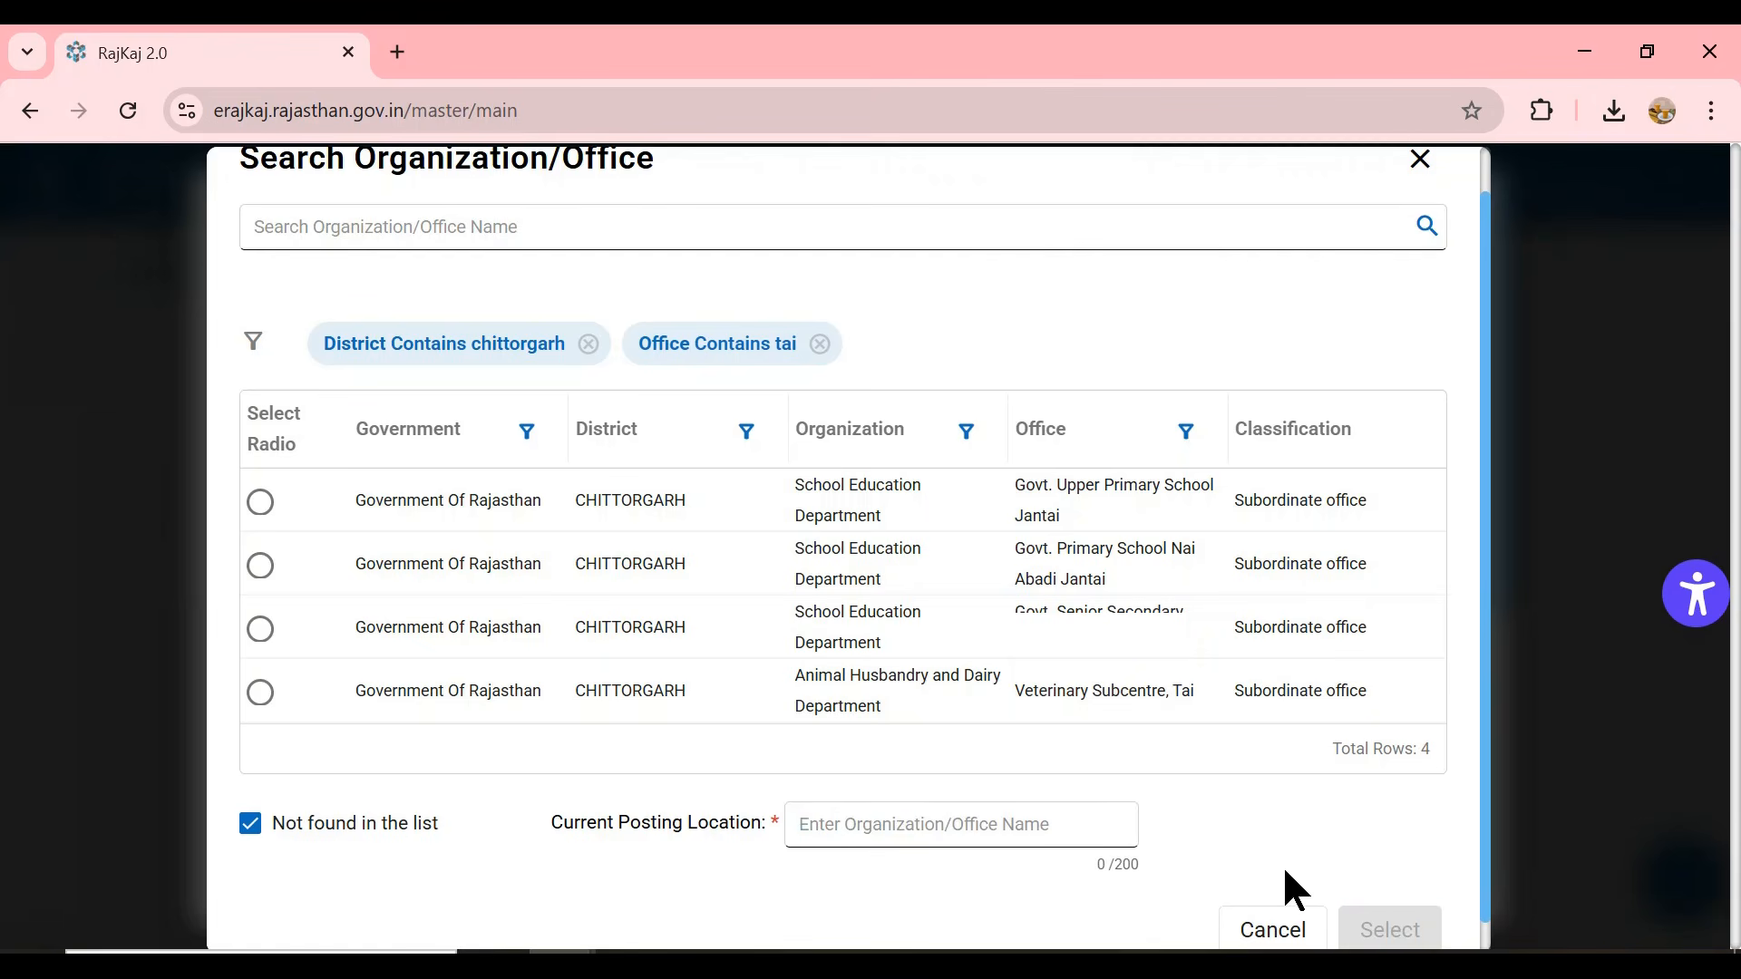
- Choose Govt. Senior Secondary School Tai as the current posting office and submit the service details
click(260, 629)
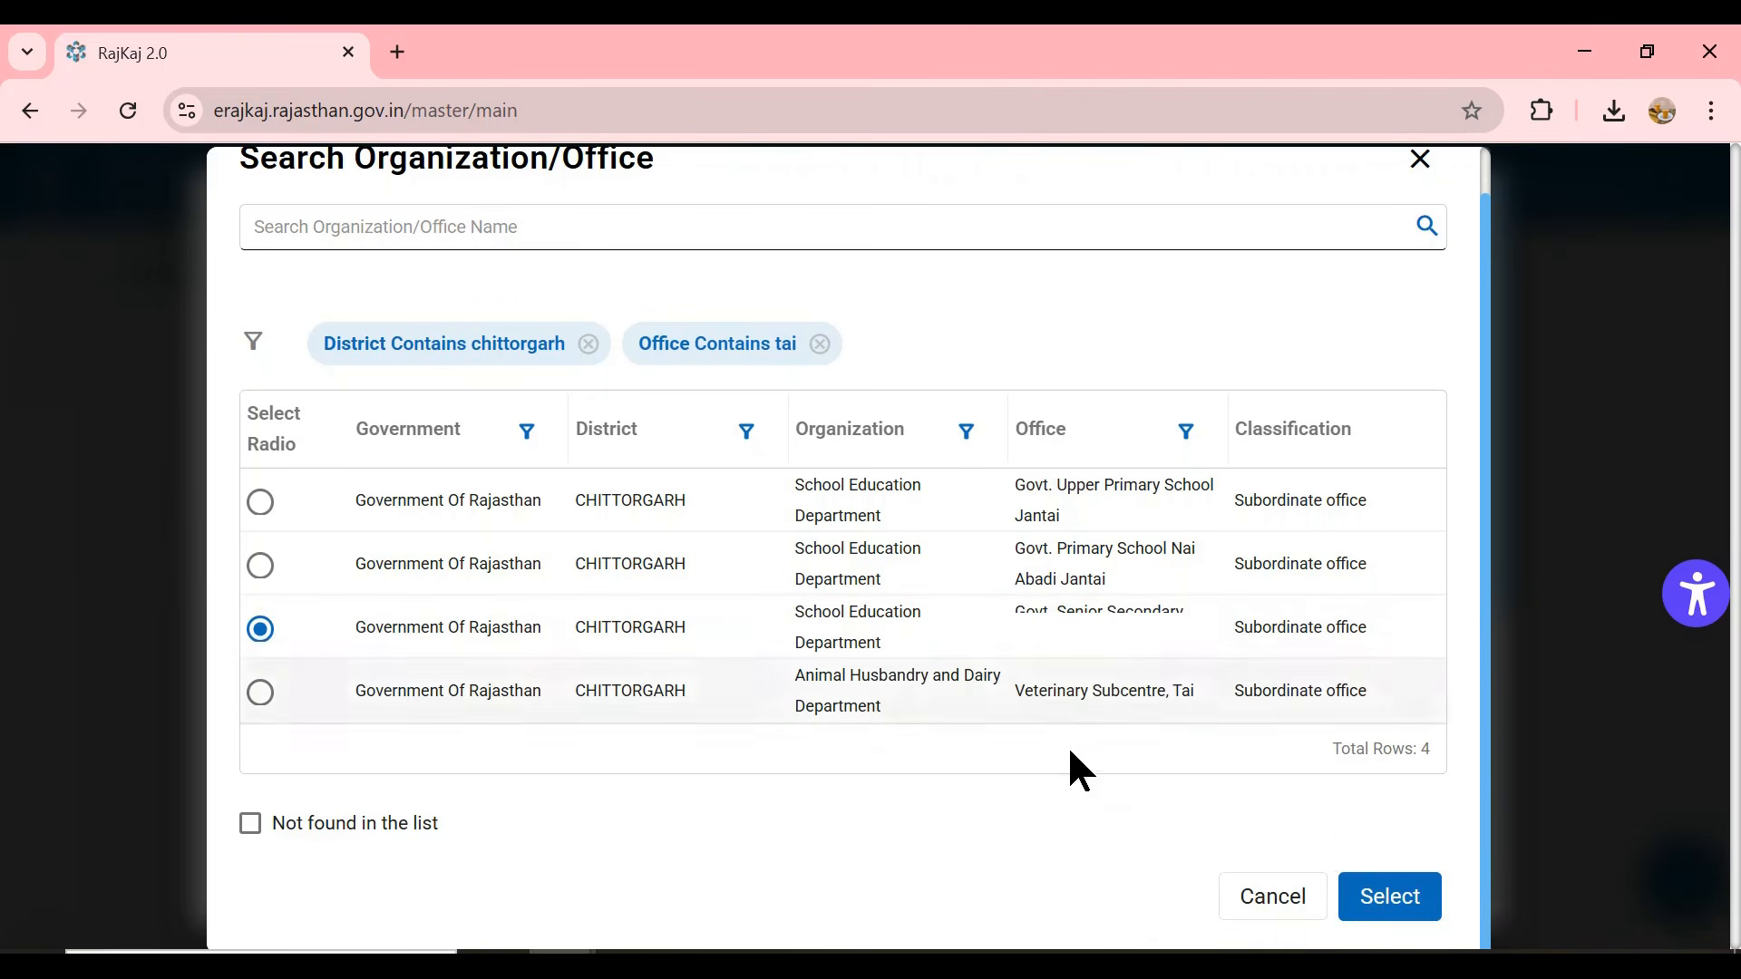
click(1413, 909)
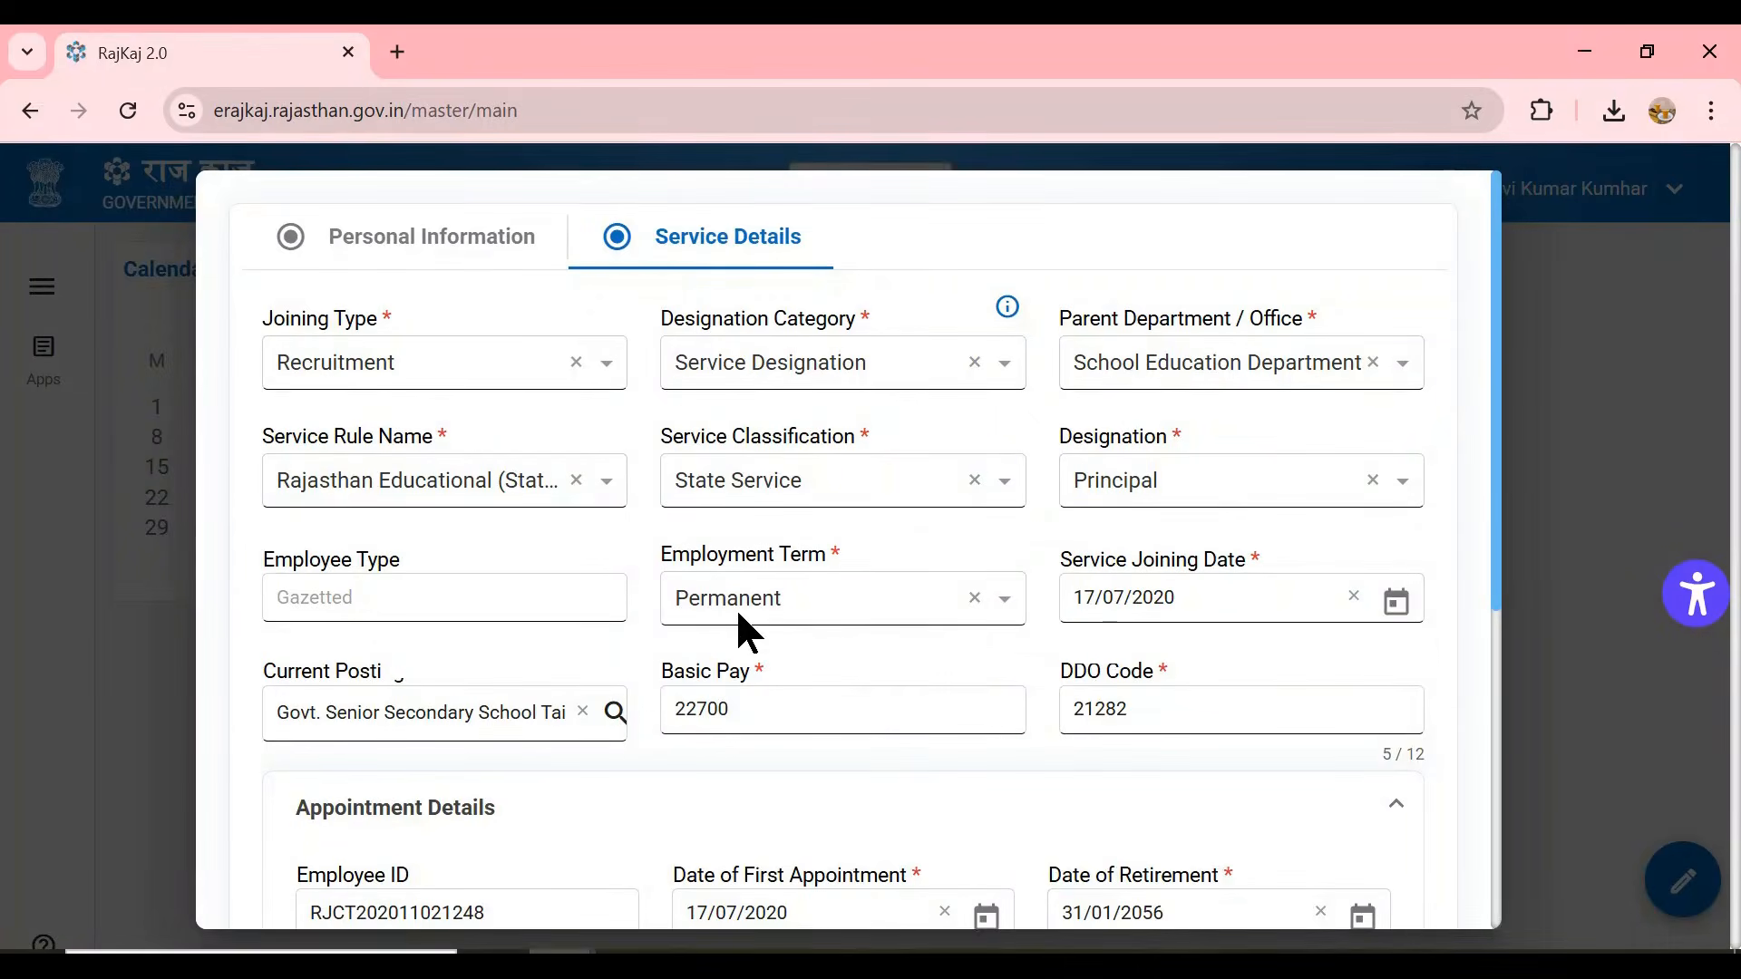
scroll(748, 632, down, 5)
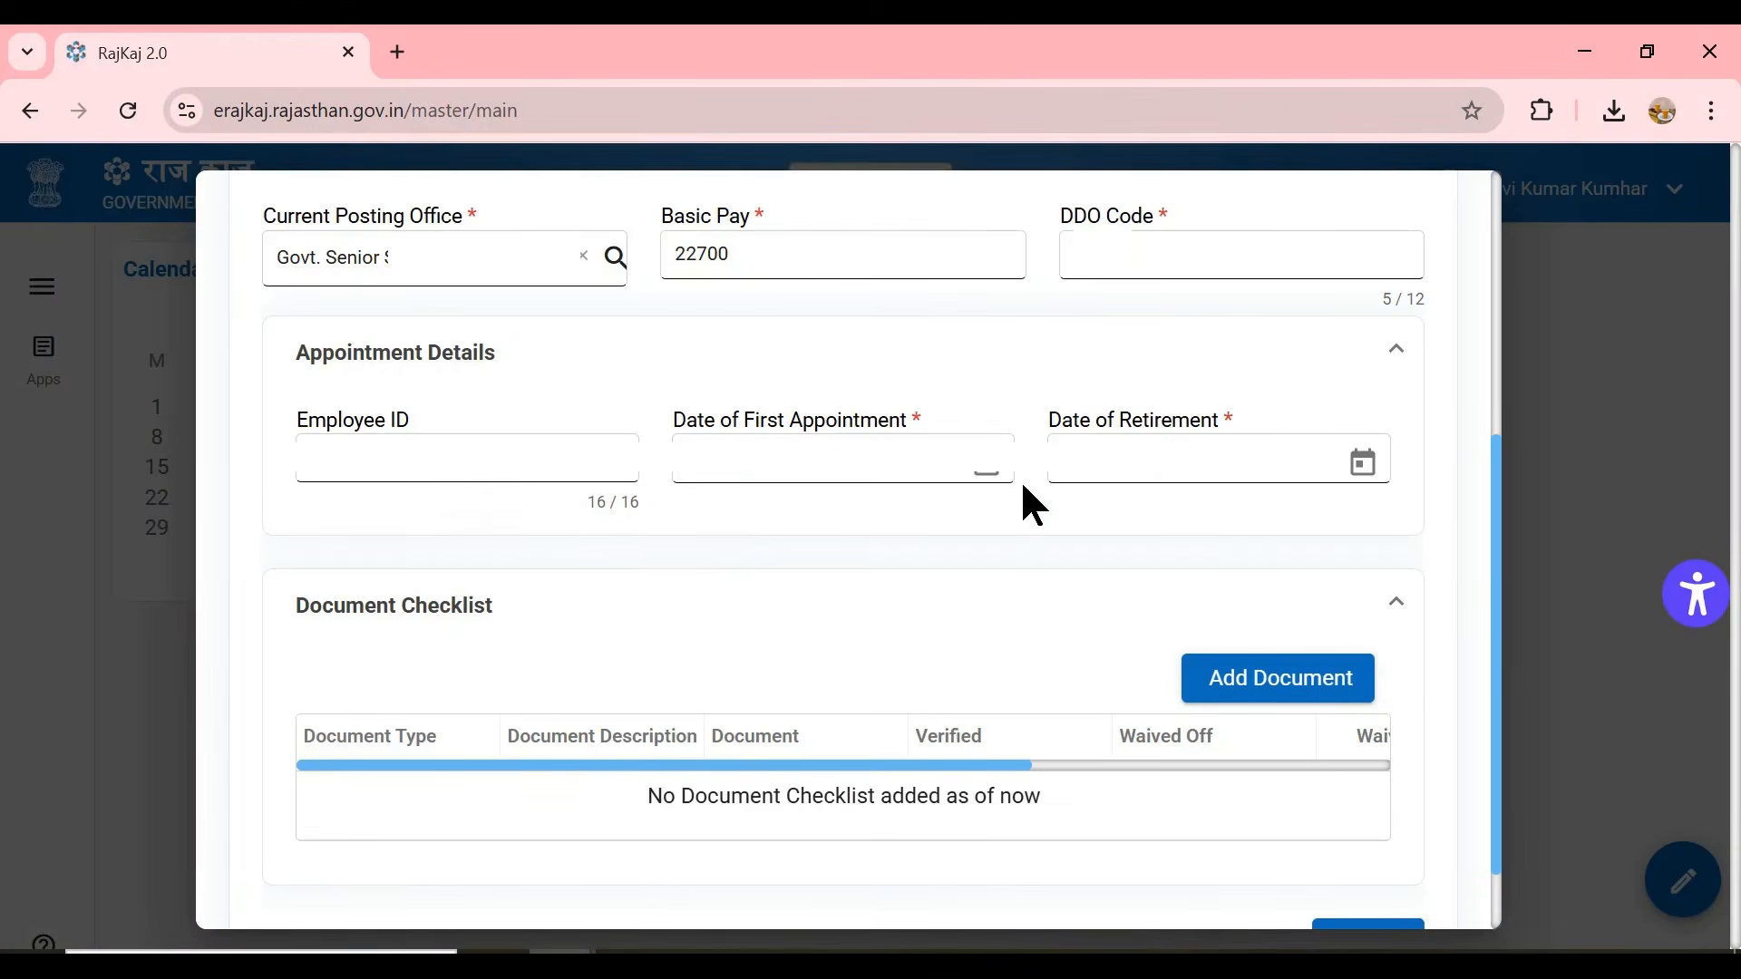
scroll(905, 719, down, 1)
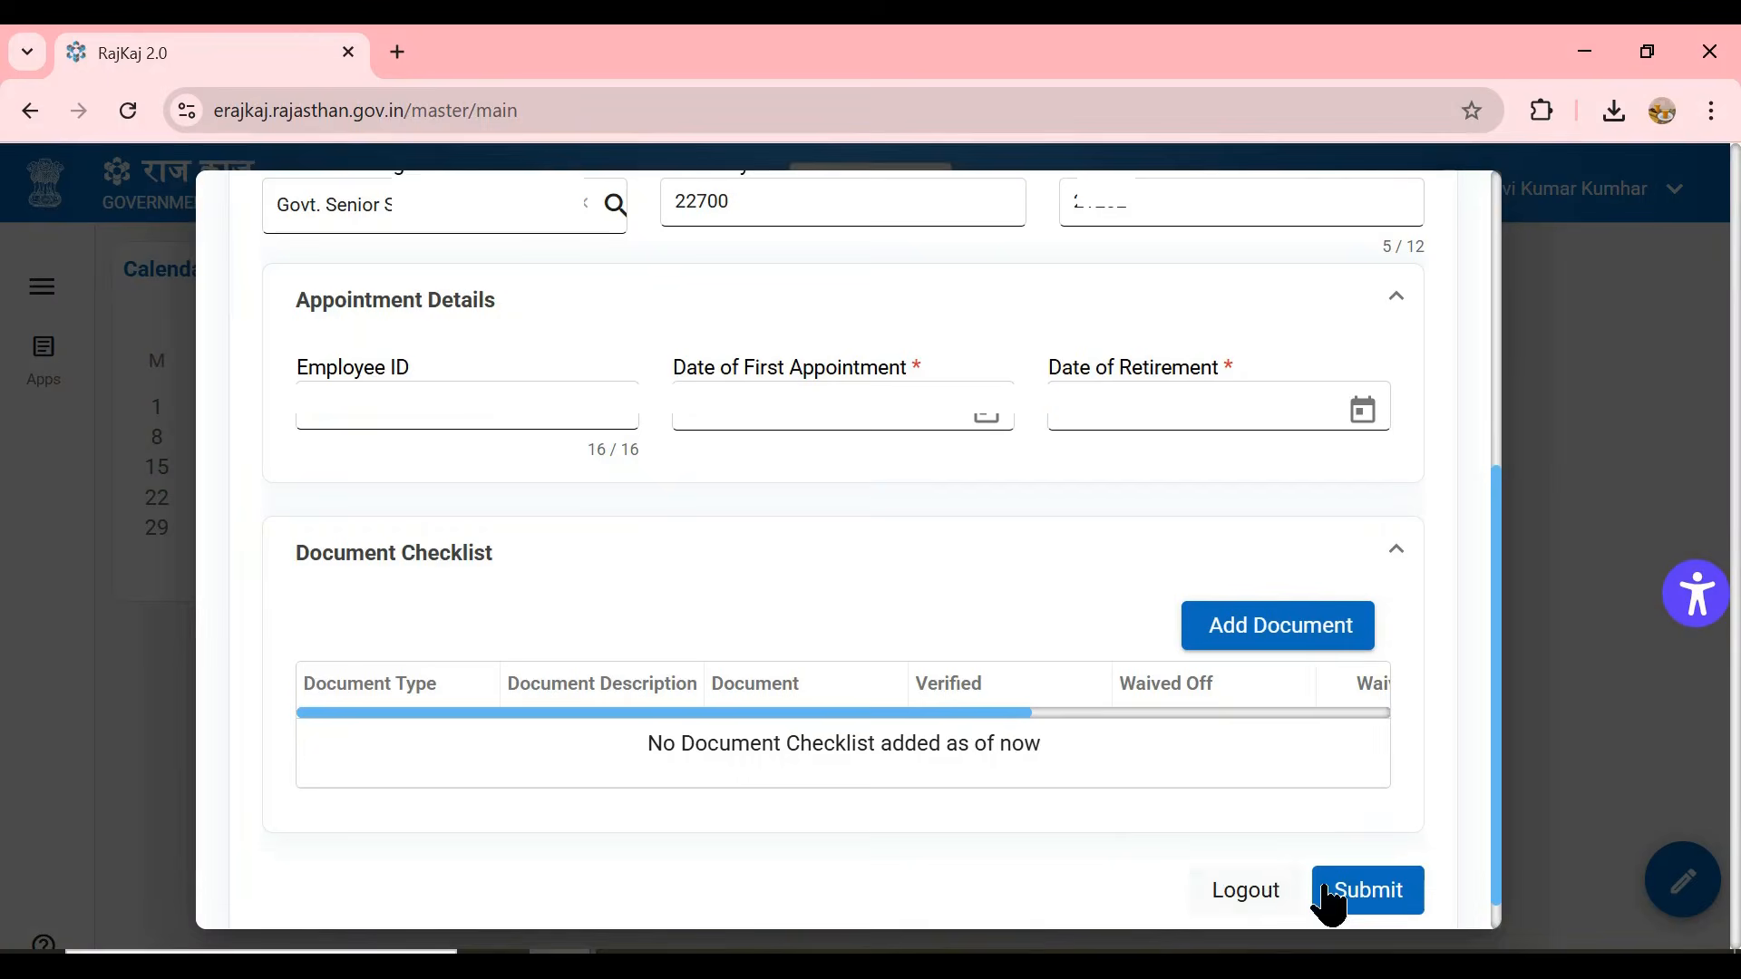
click(1365, 898)
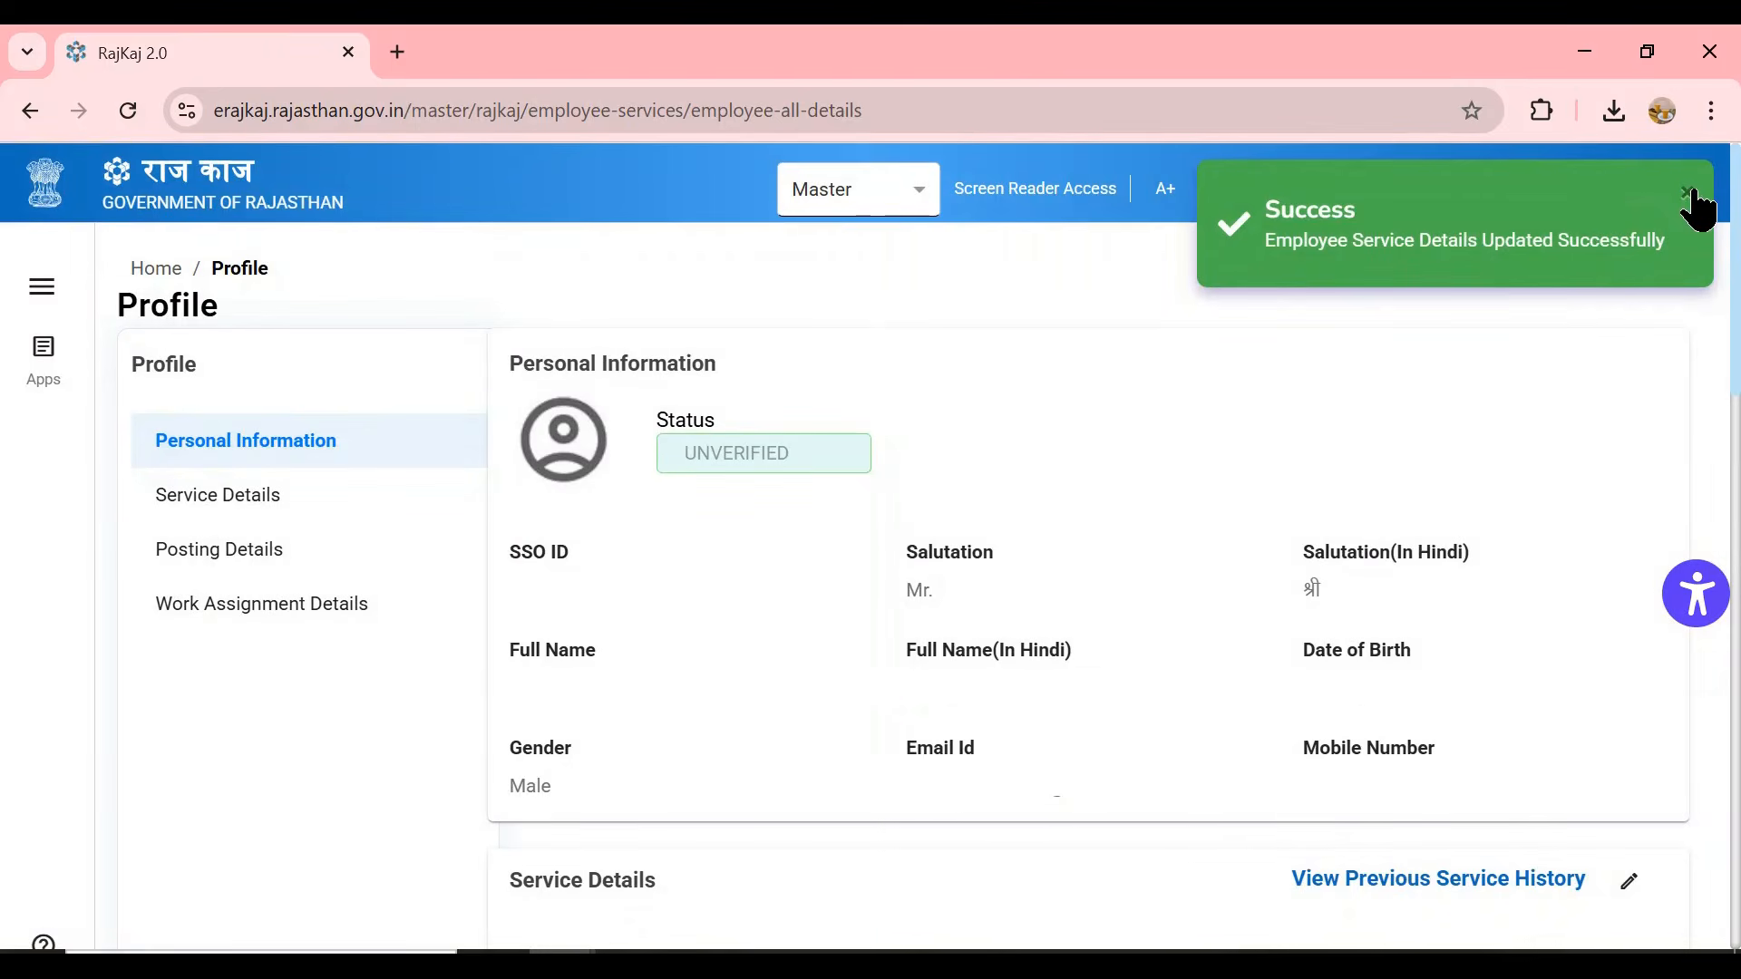
- Dismiss the notification and switch from the Master module to the IPR module
click(1690, 194)
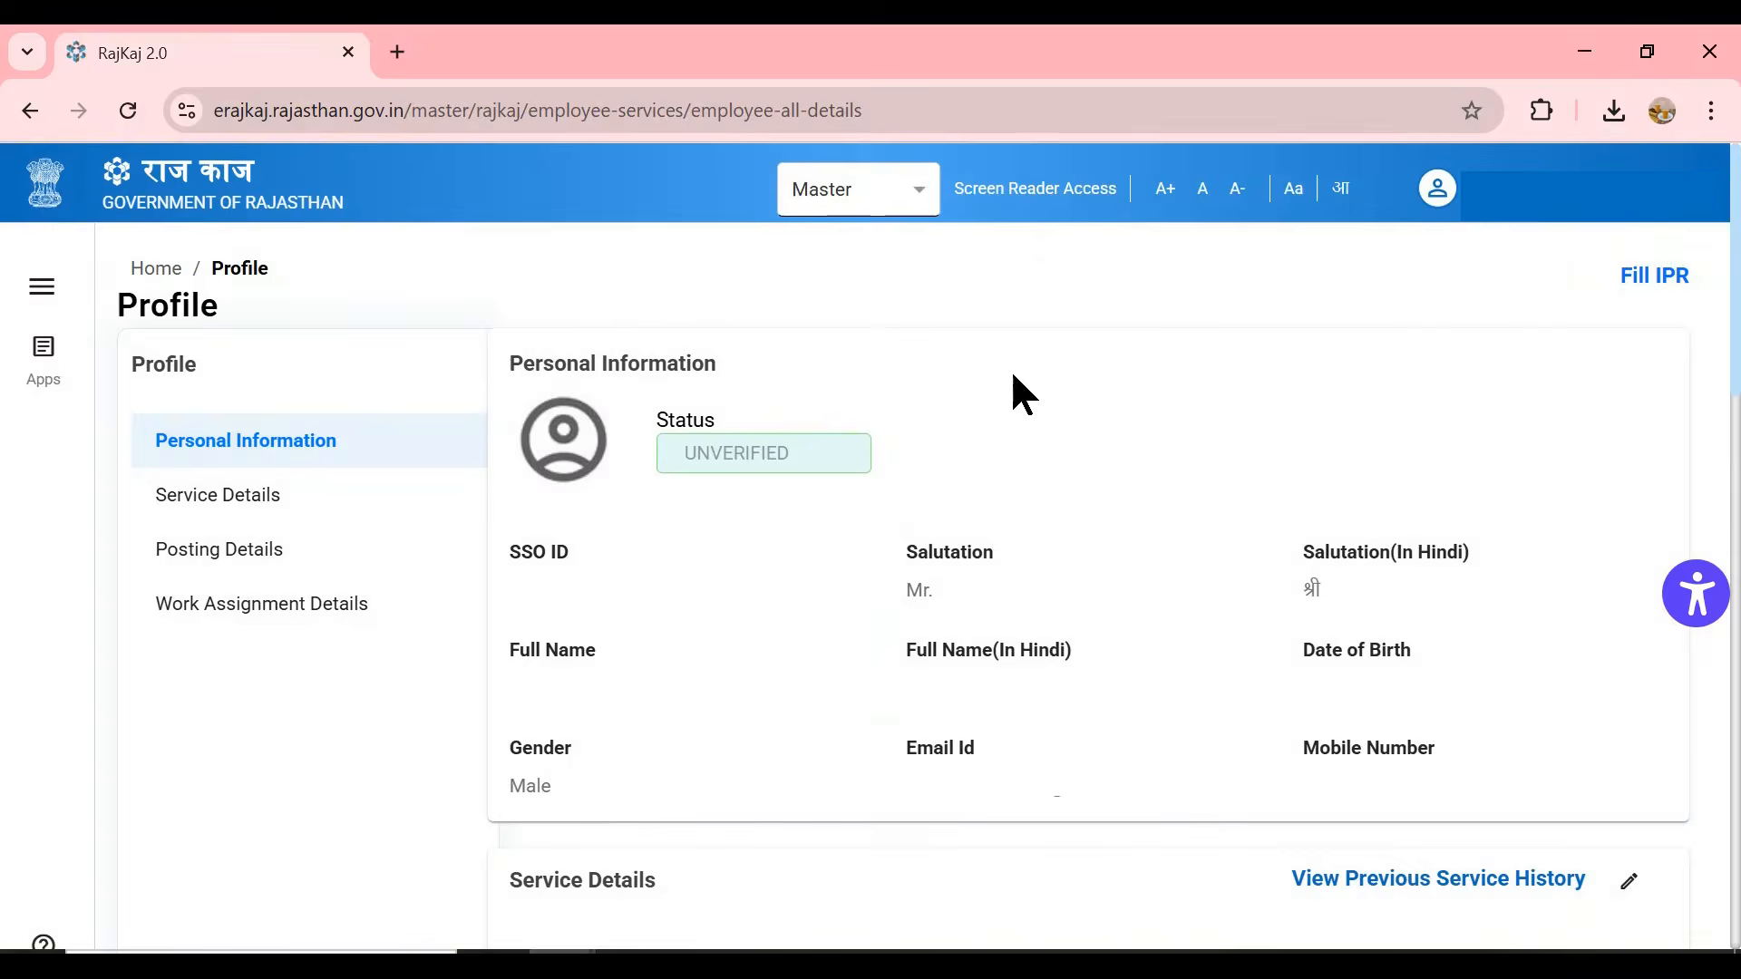
scroll(1013, 375, down, 5)
click(867, 193)
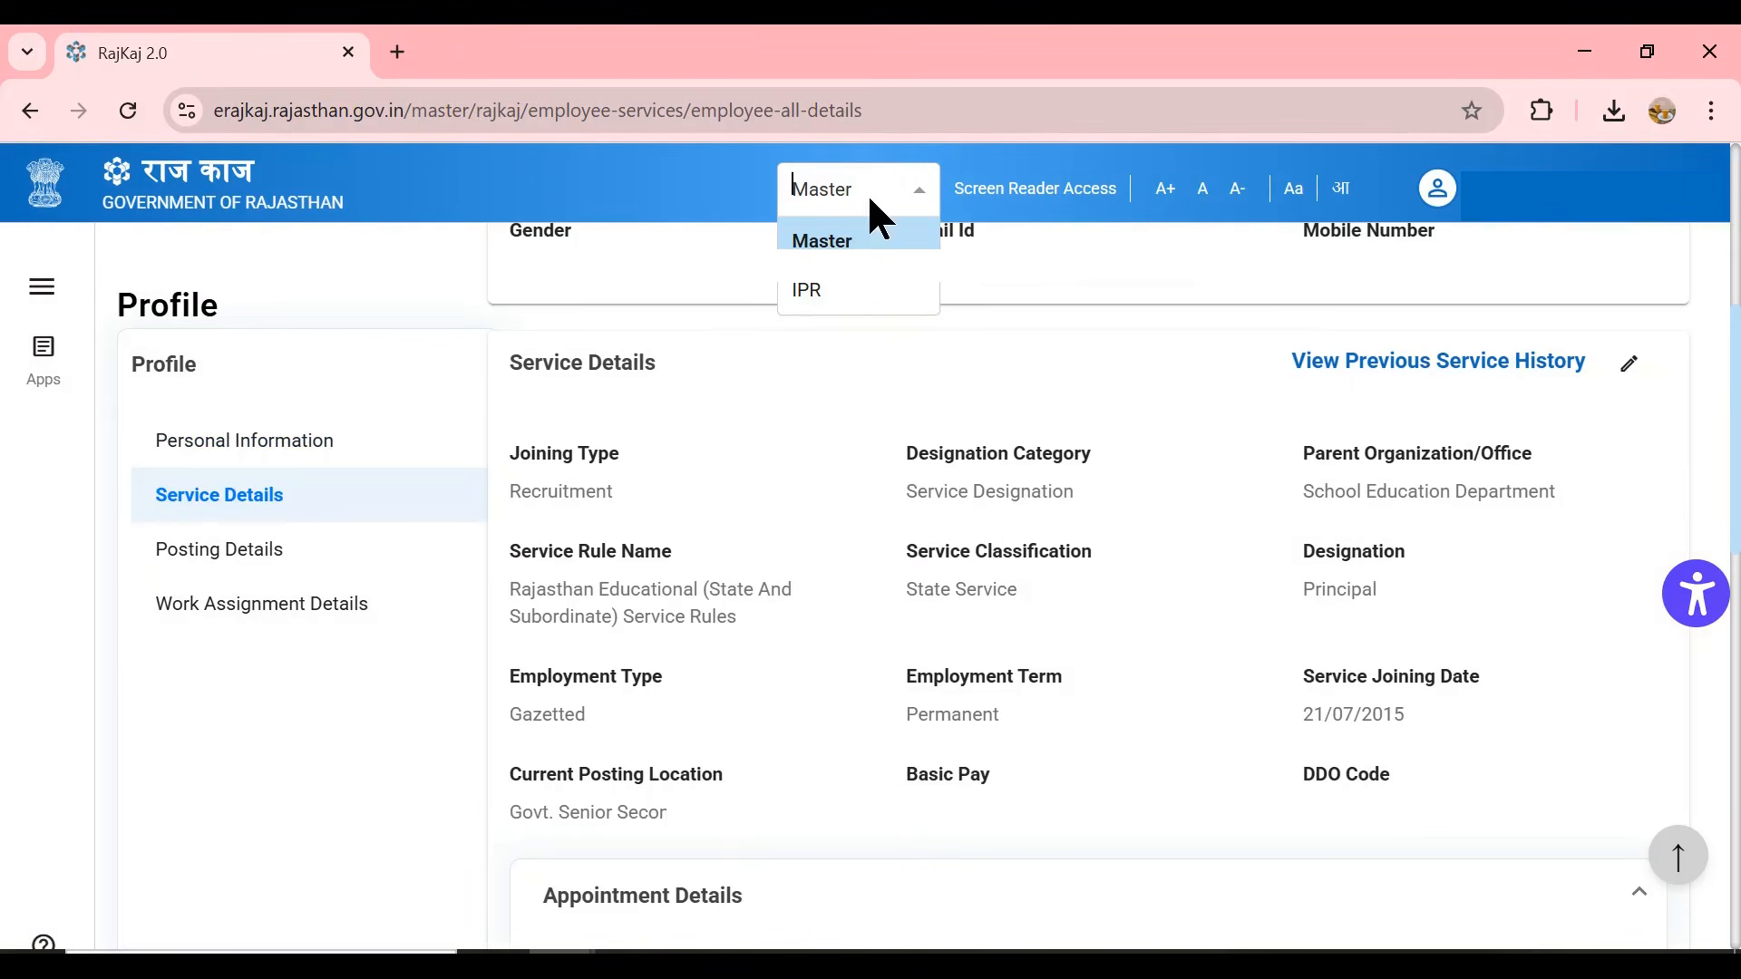
click(843, 292)
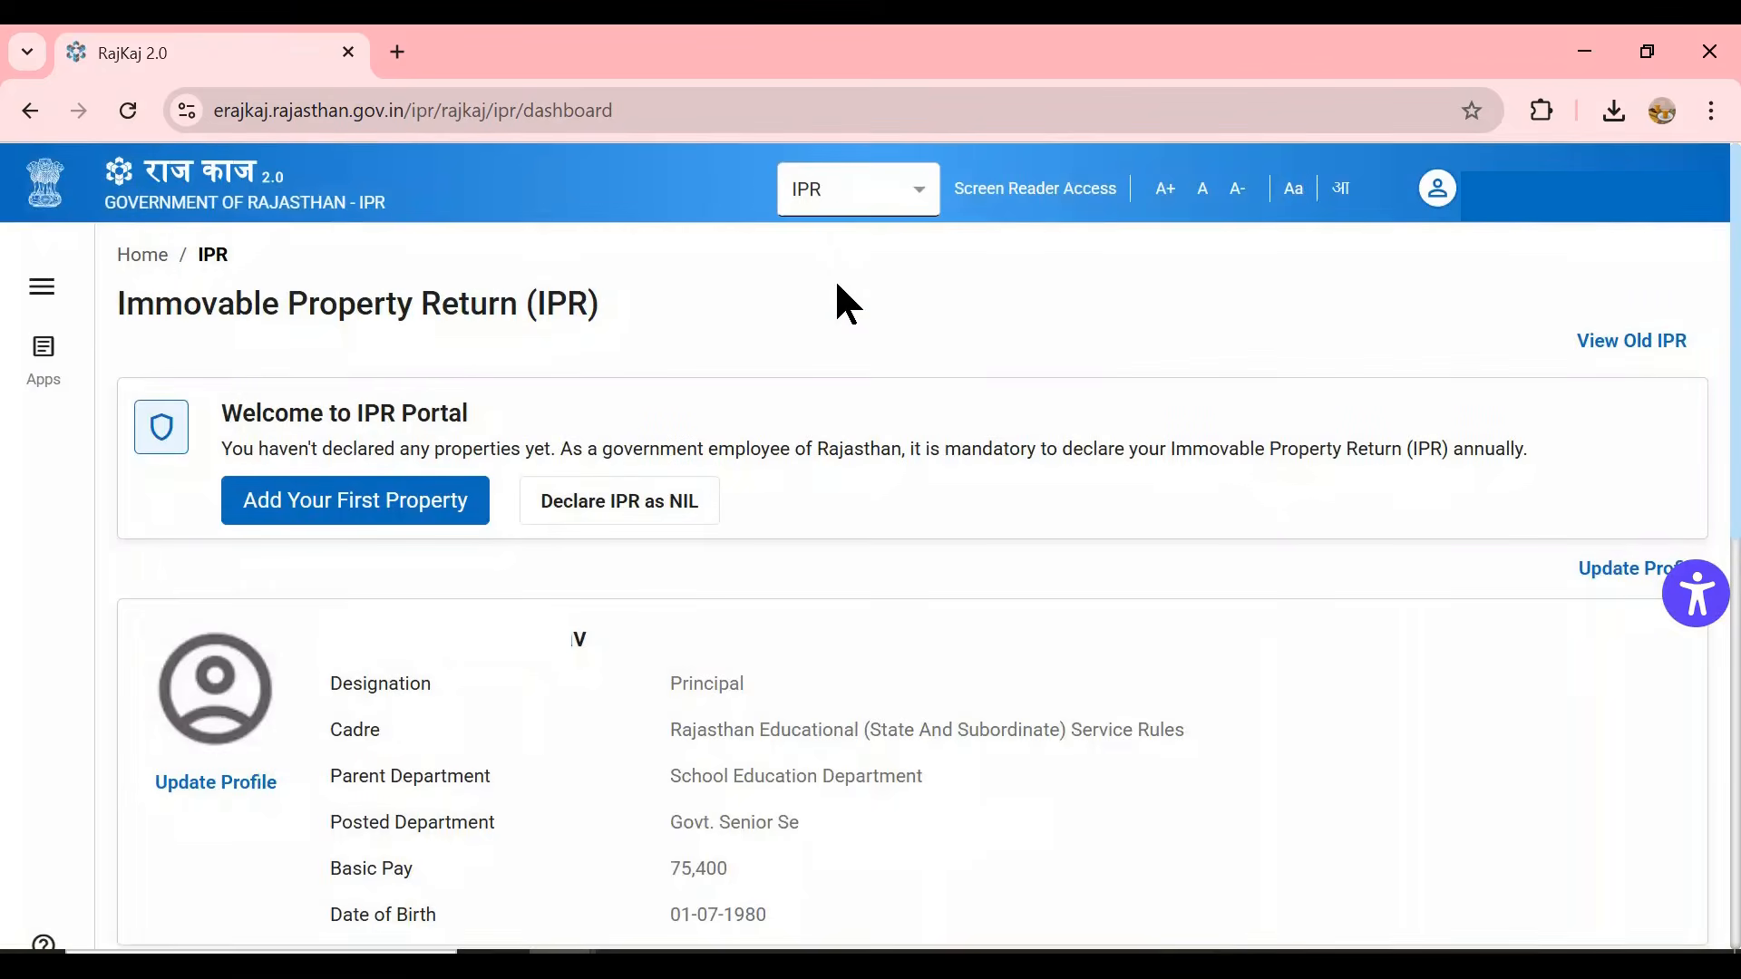
- View the old IPR search page and return to the Immovable Property Return dashboard
key(ctrl+minus)
key(ctrl+minus)
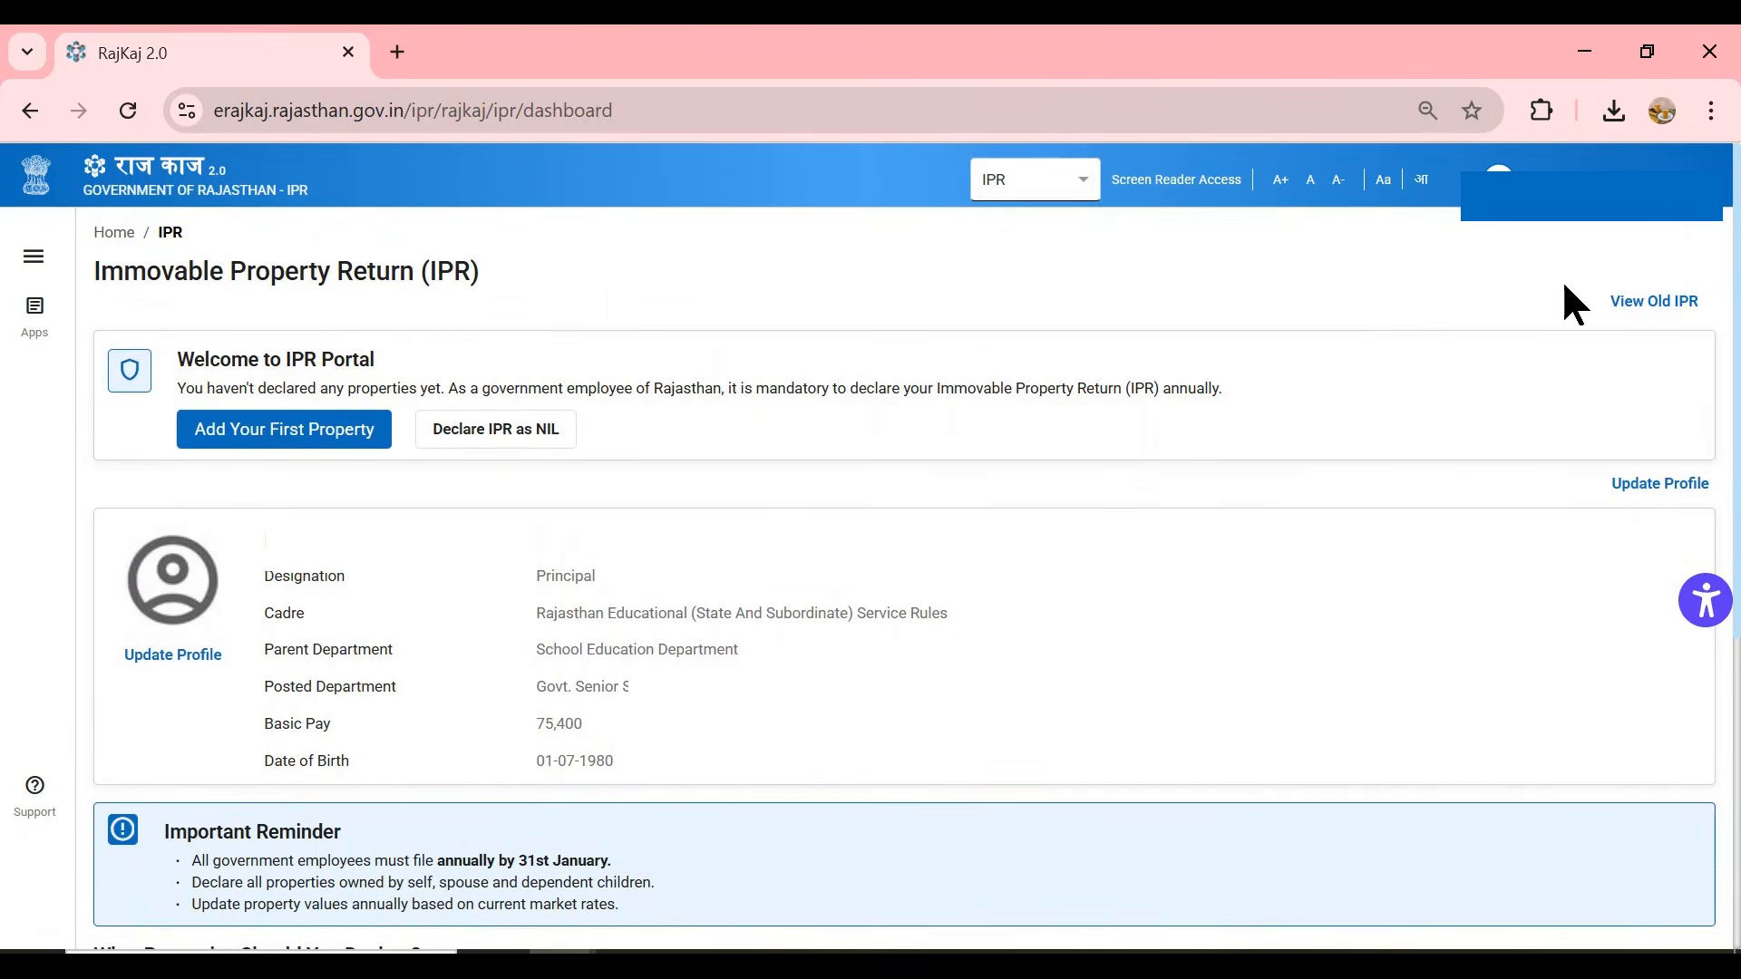
click(1639, 305)
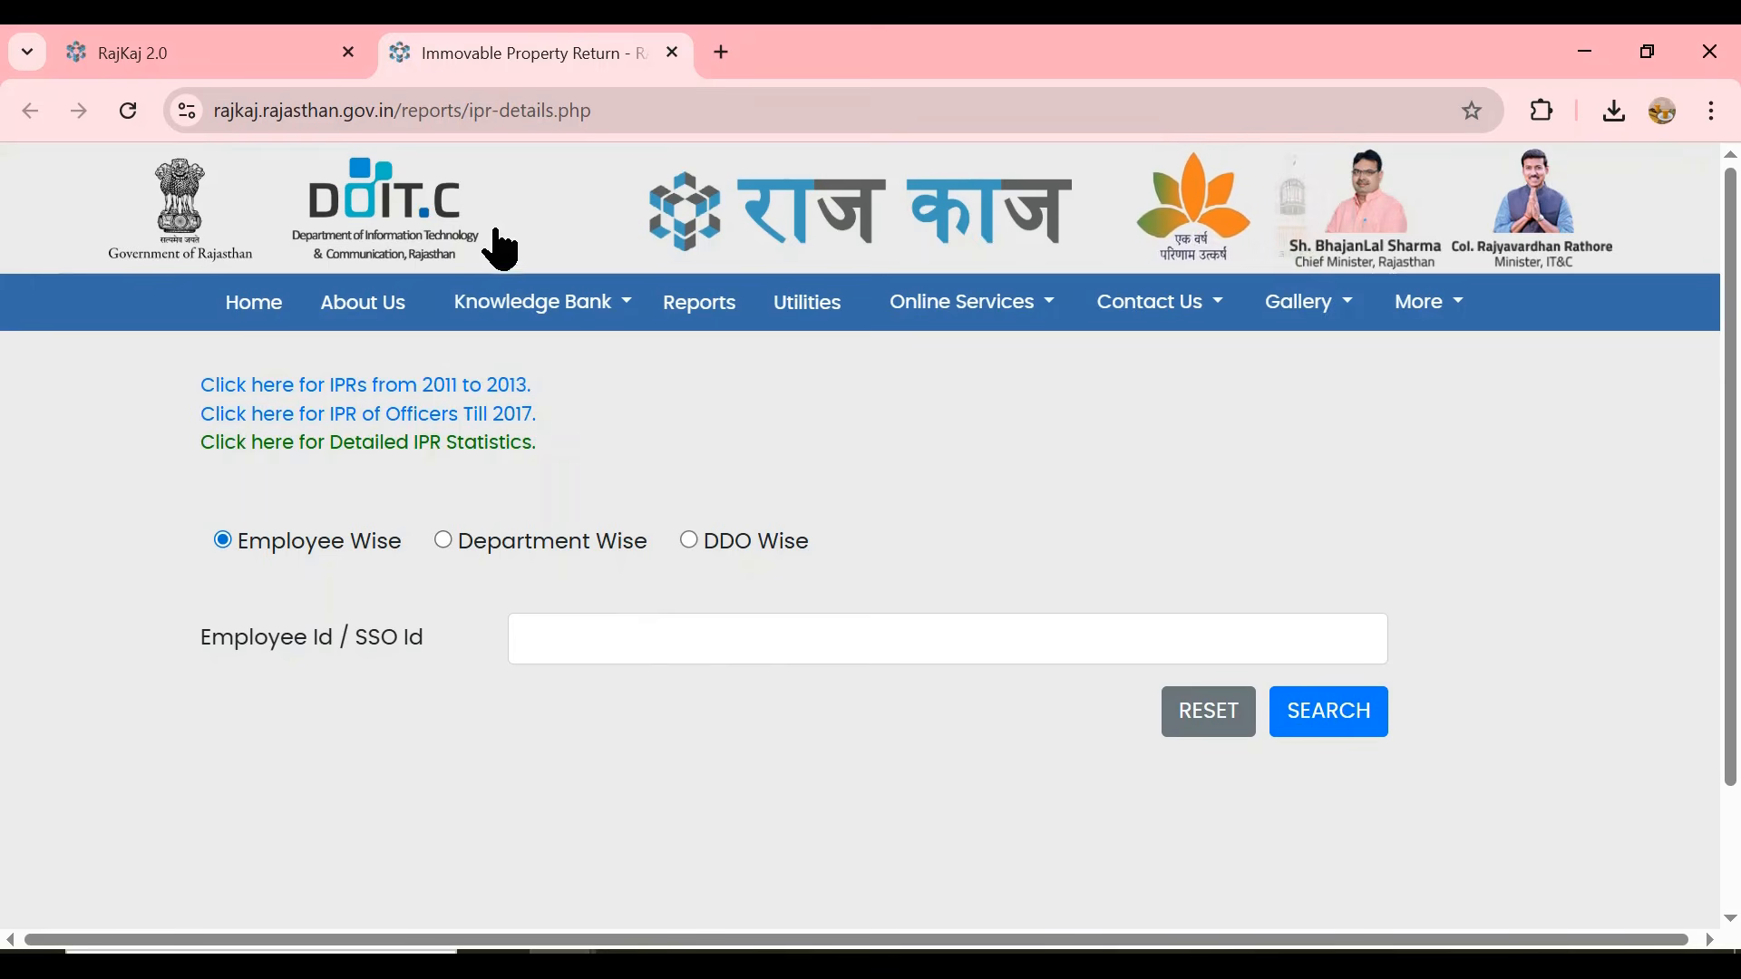
click(288, 71)
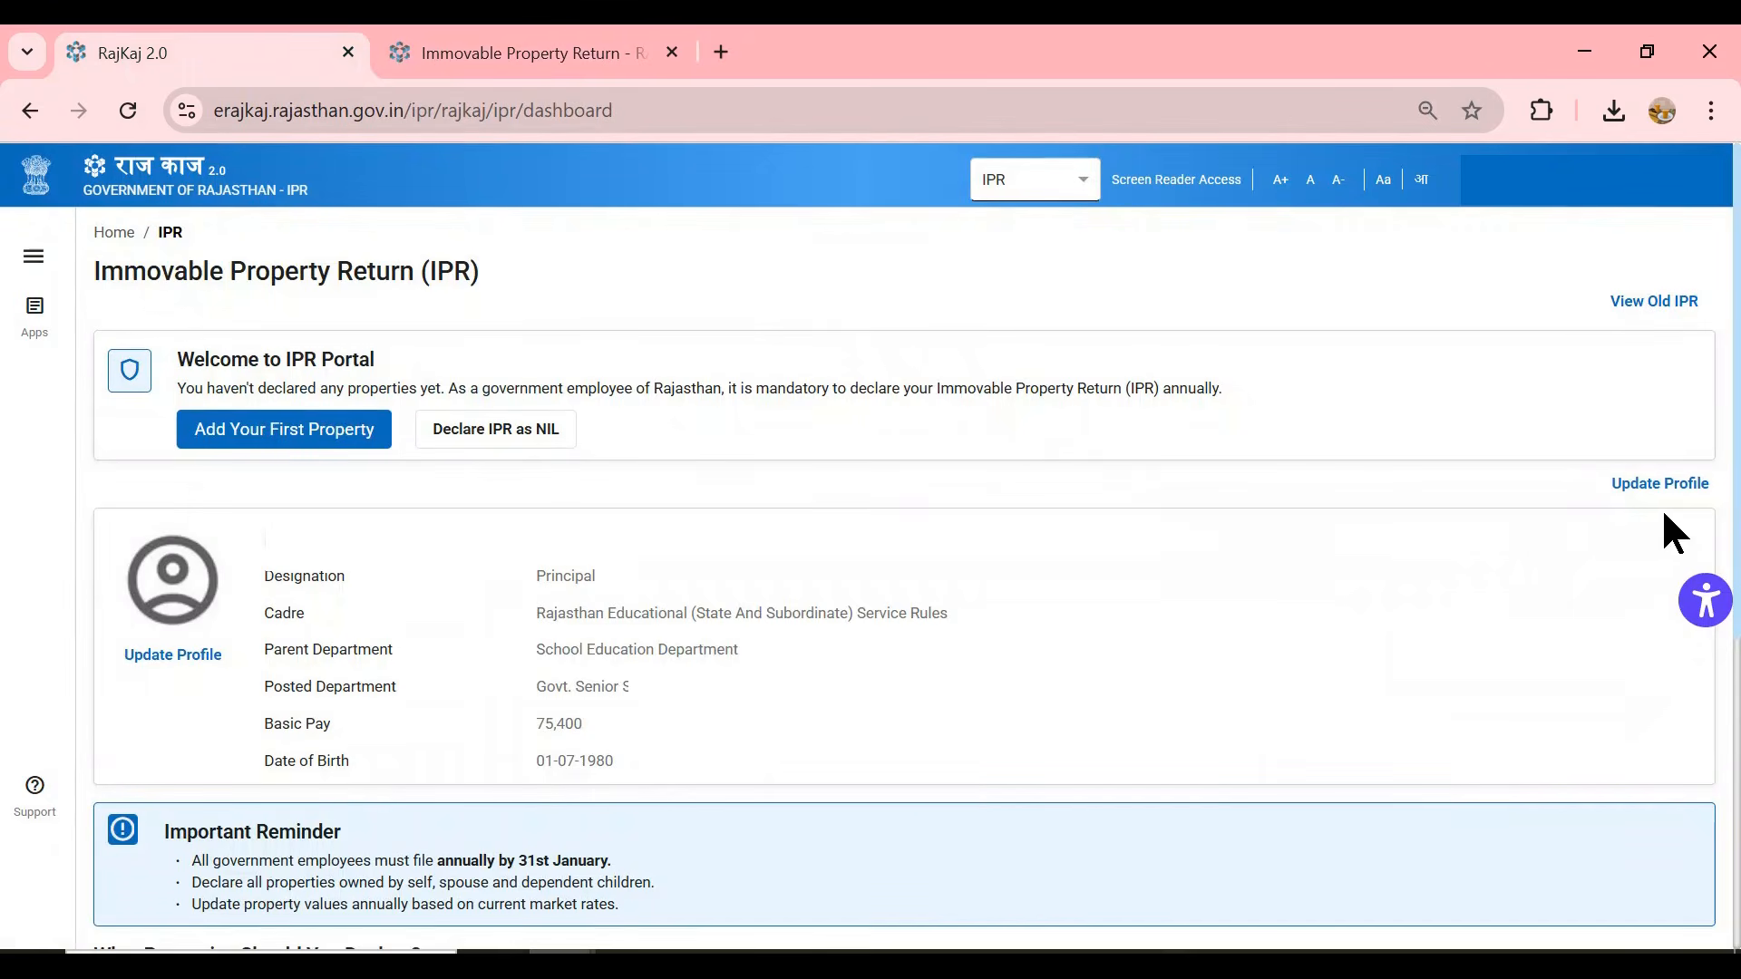
- Review the personal information and service details in the profile update form, and cancel without updating
click(1673, 485)
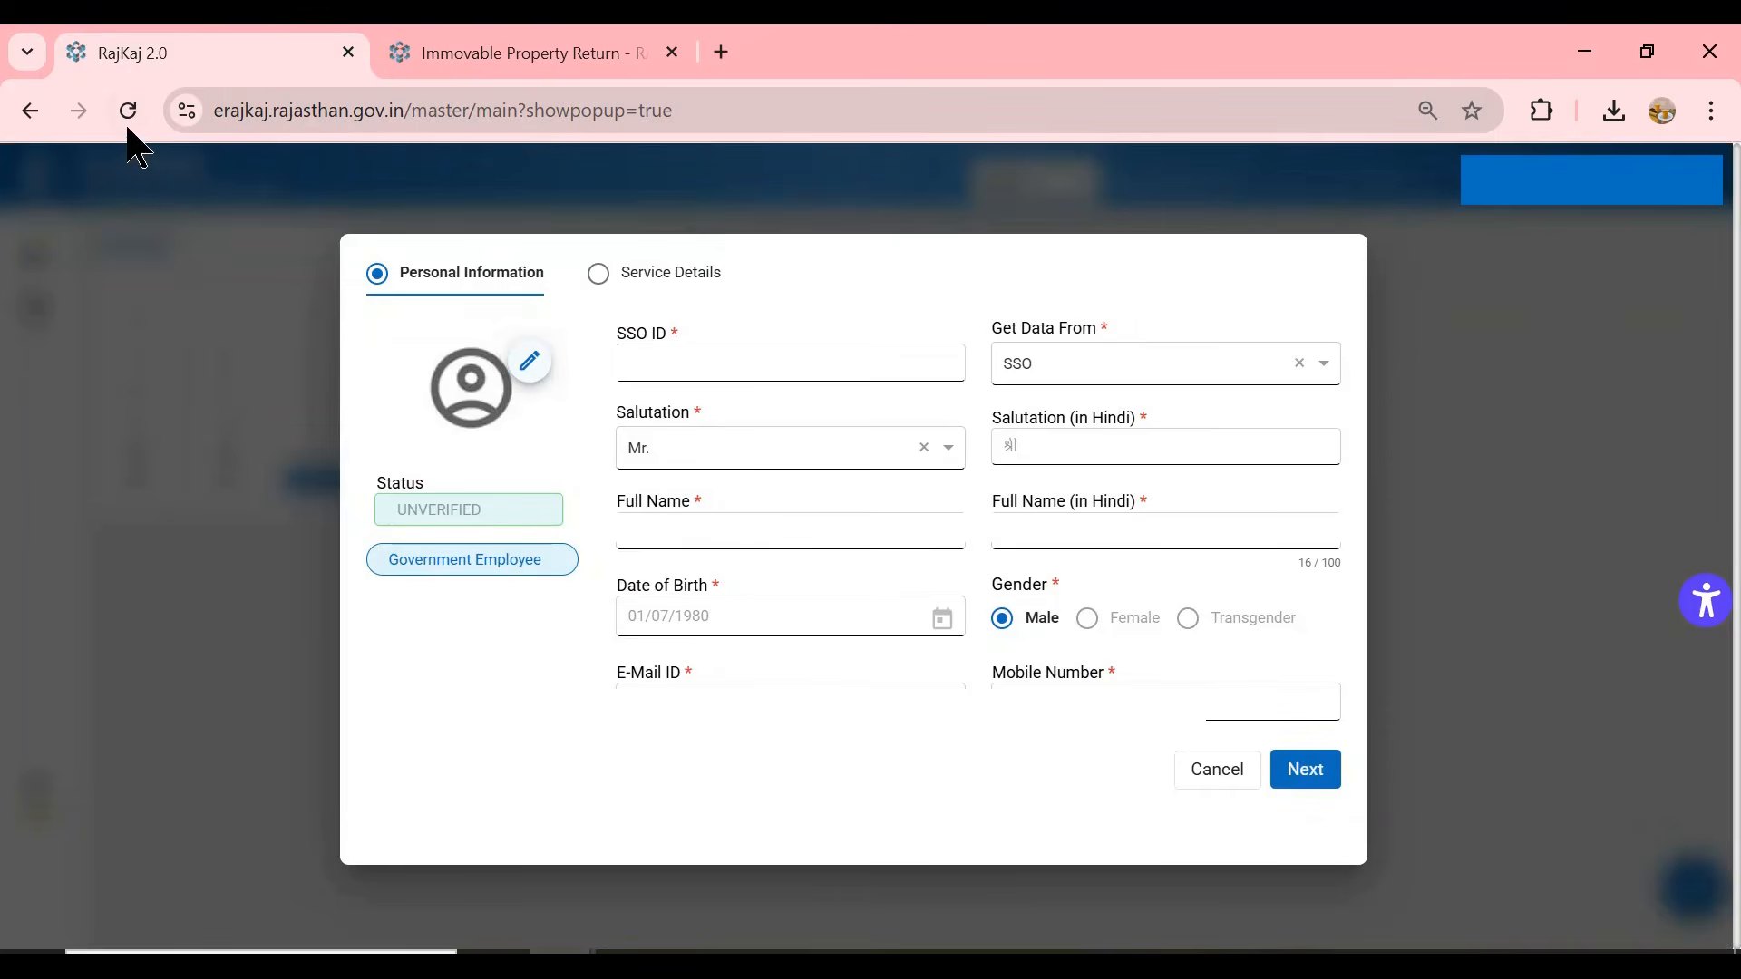
click(1306, 771)
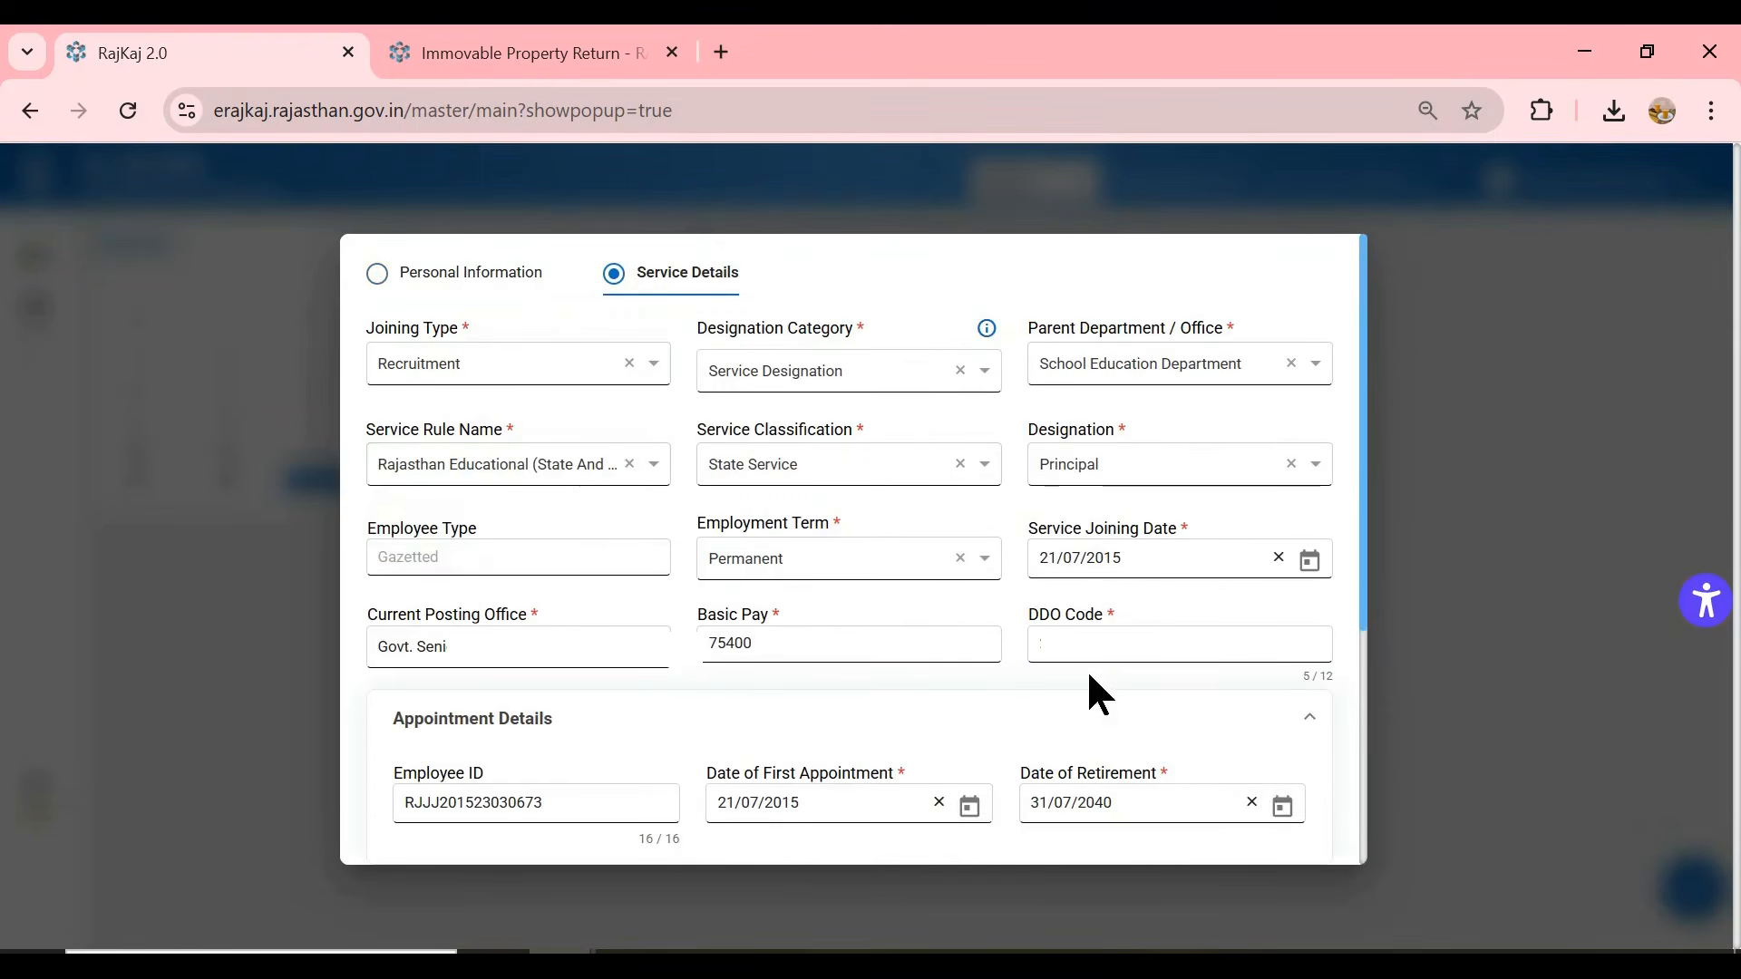
scroll(1072, 758, down, 4)
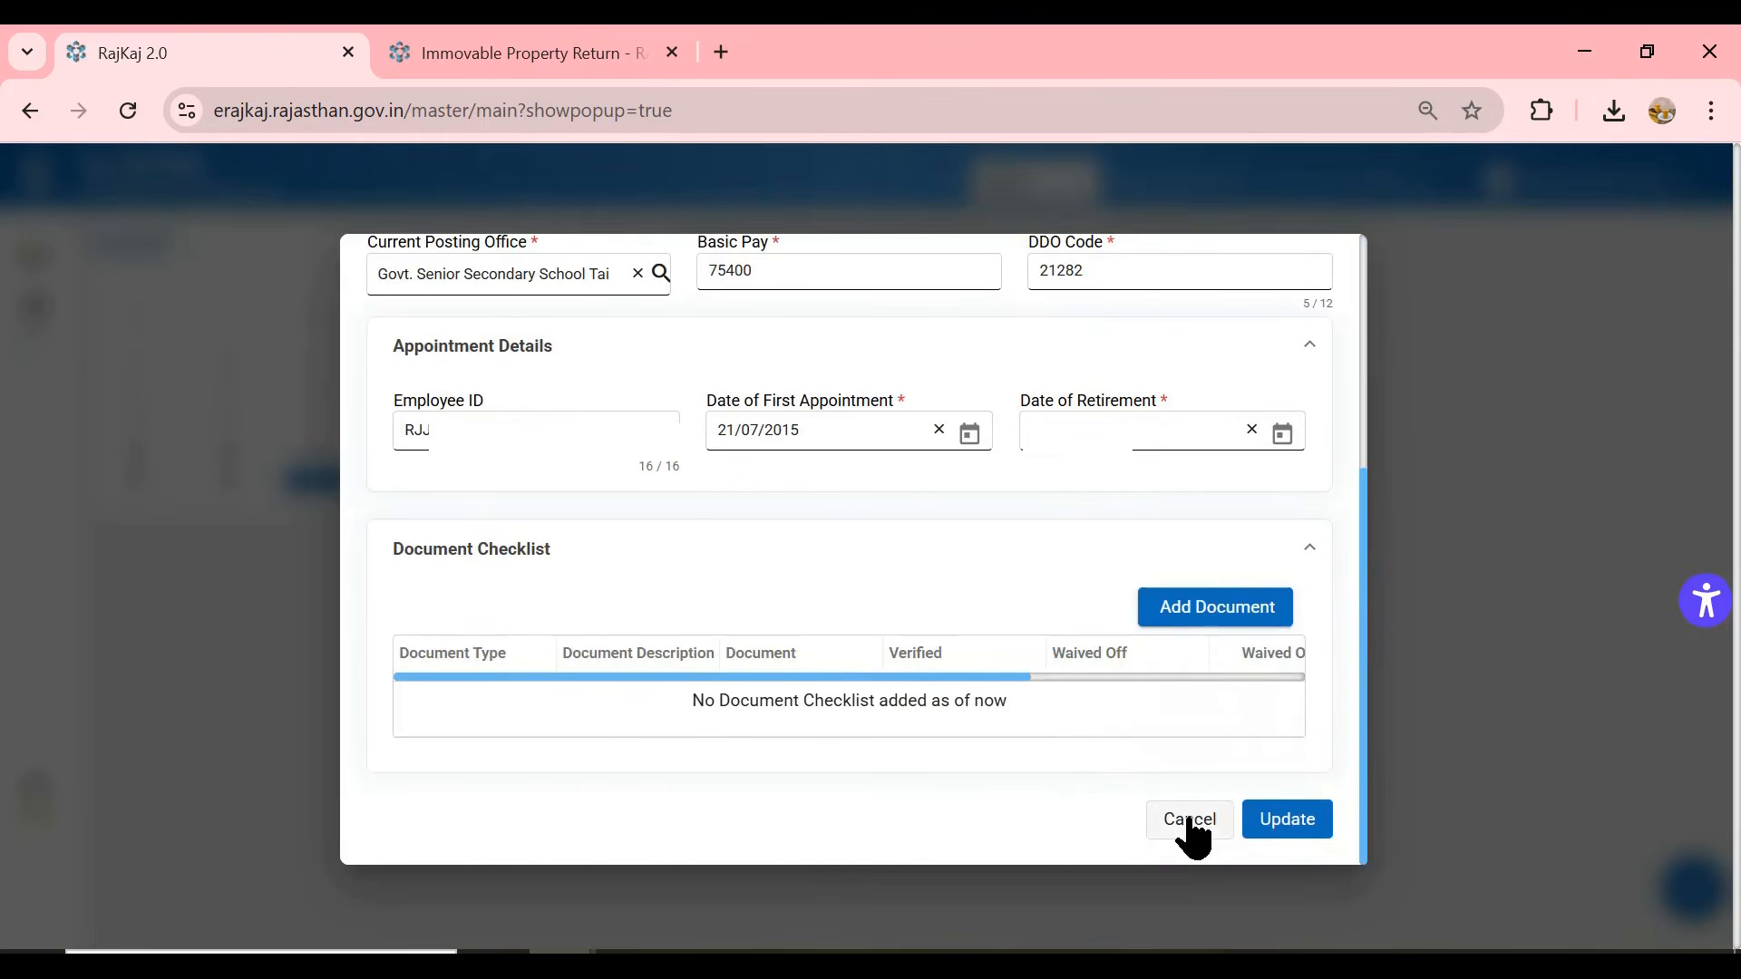
click(1189, 821)
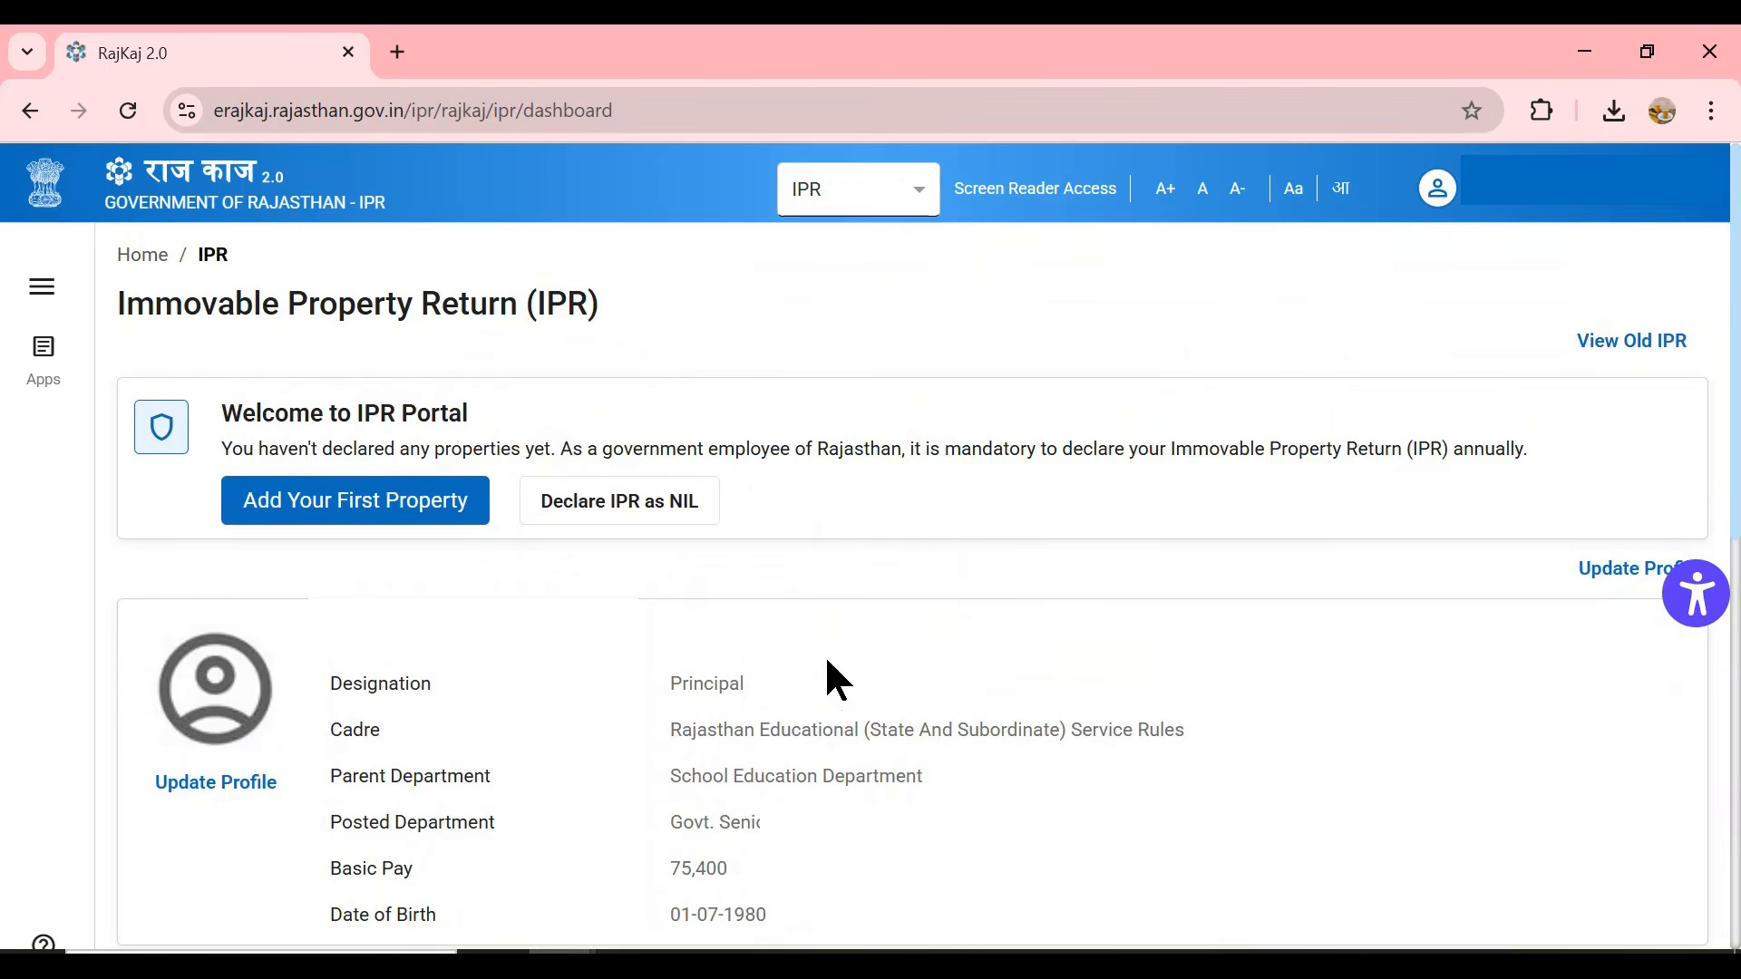
- Open the form for declaring the IPR as NIL and accept its declaration of owning no immovable property
drag(232, 448, 1496, 450)
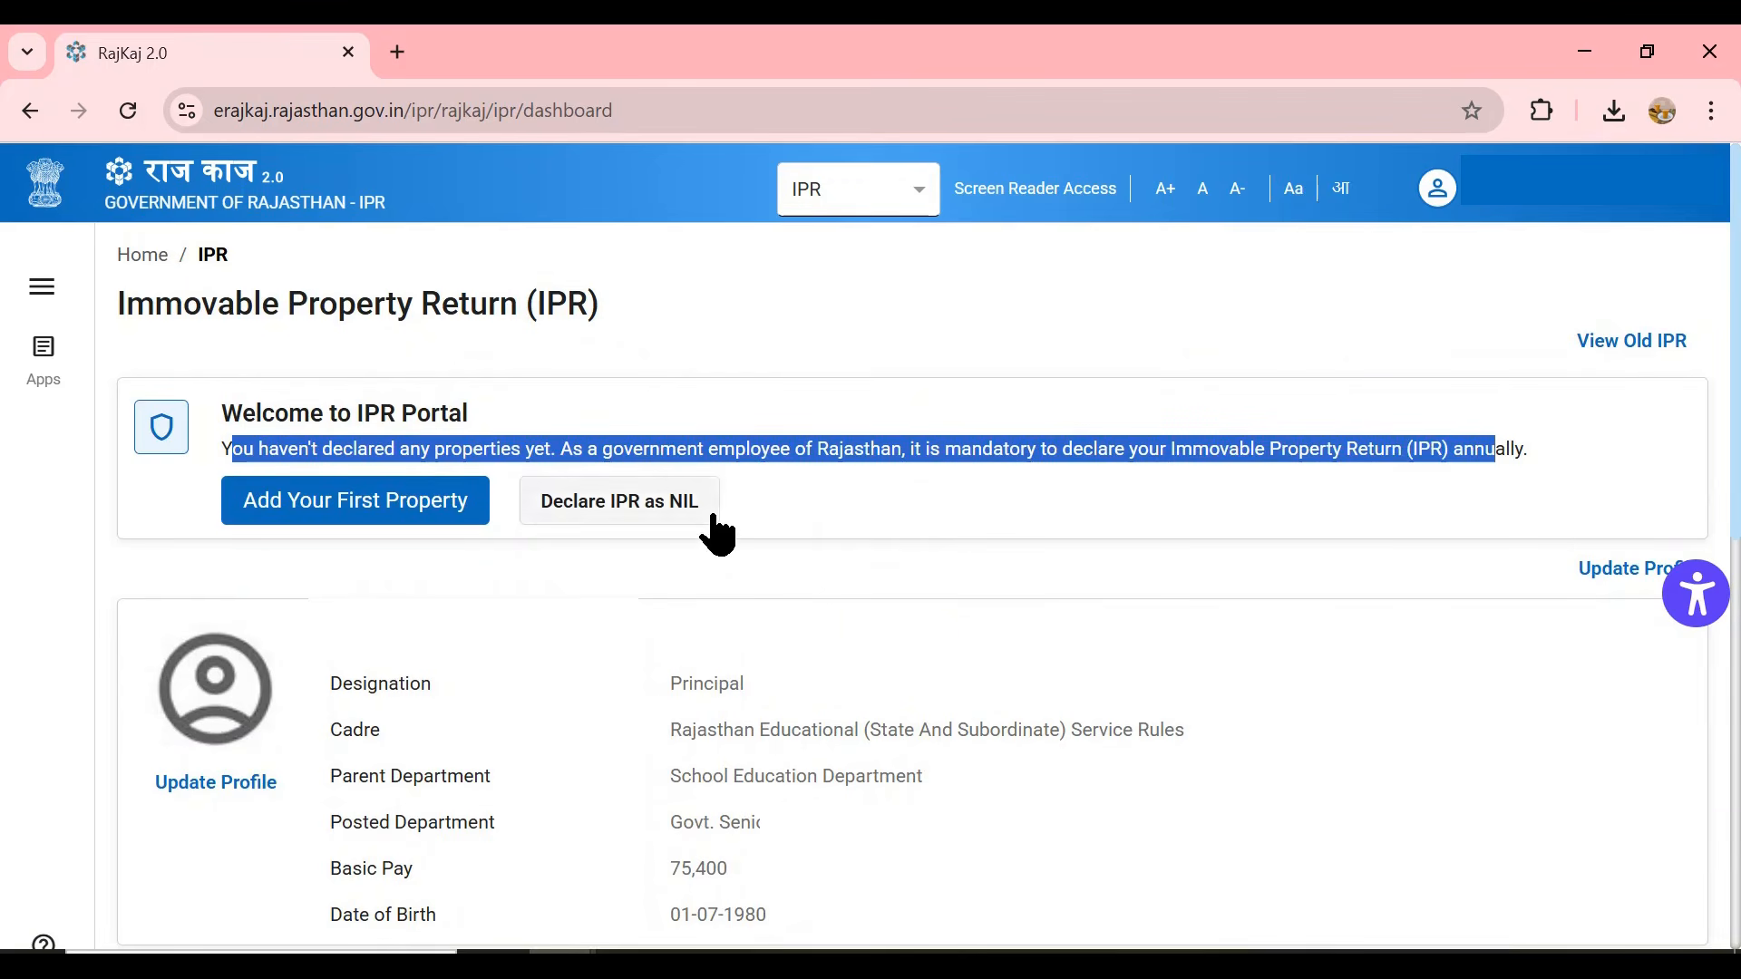
click(710, 507)
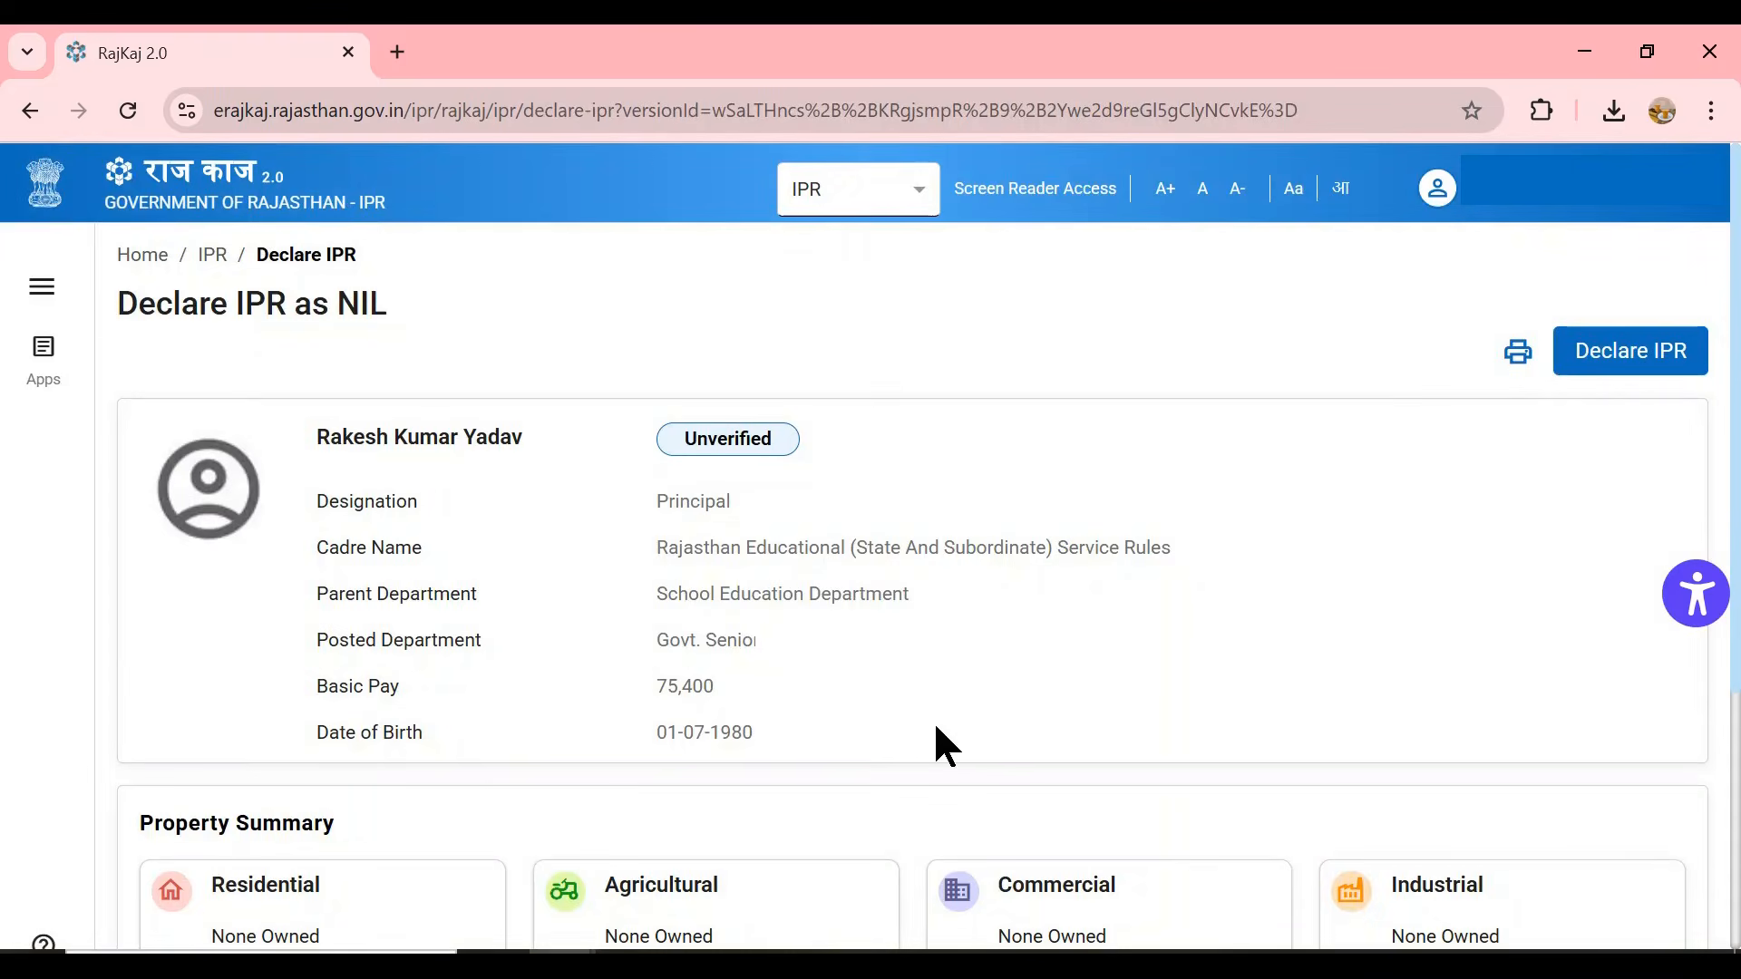
scroll(937, 728, down, 4)
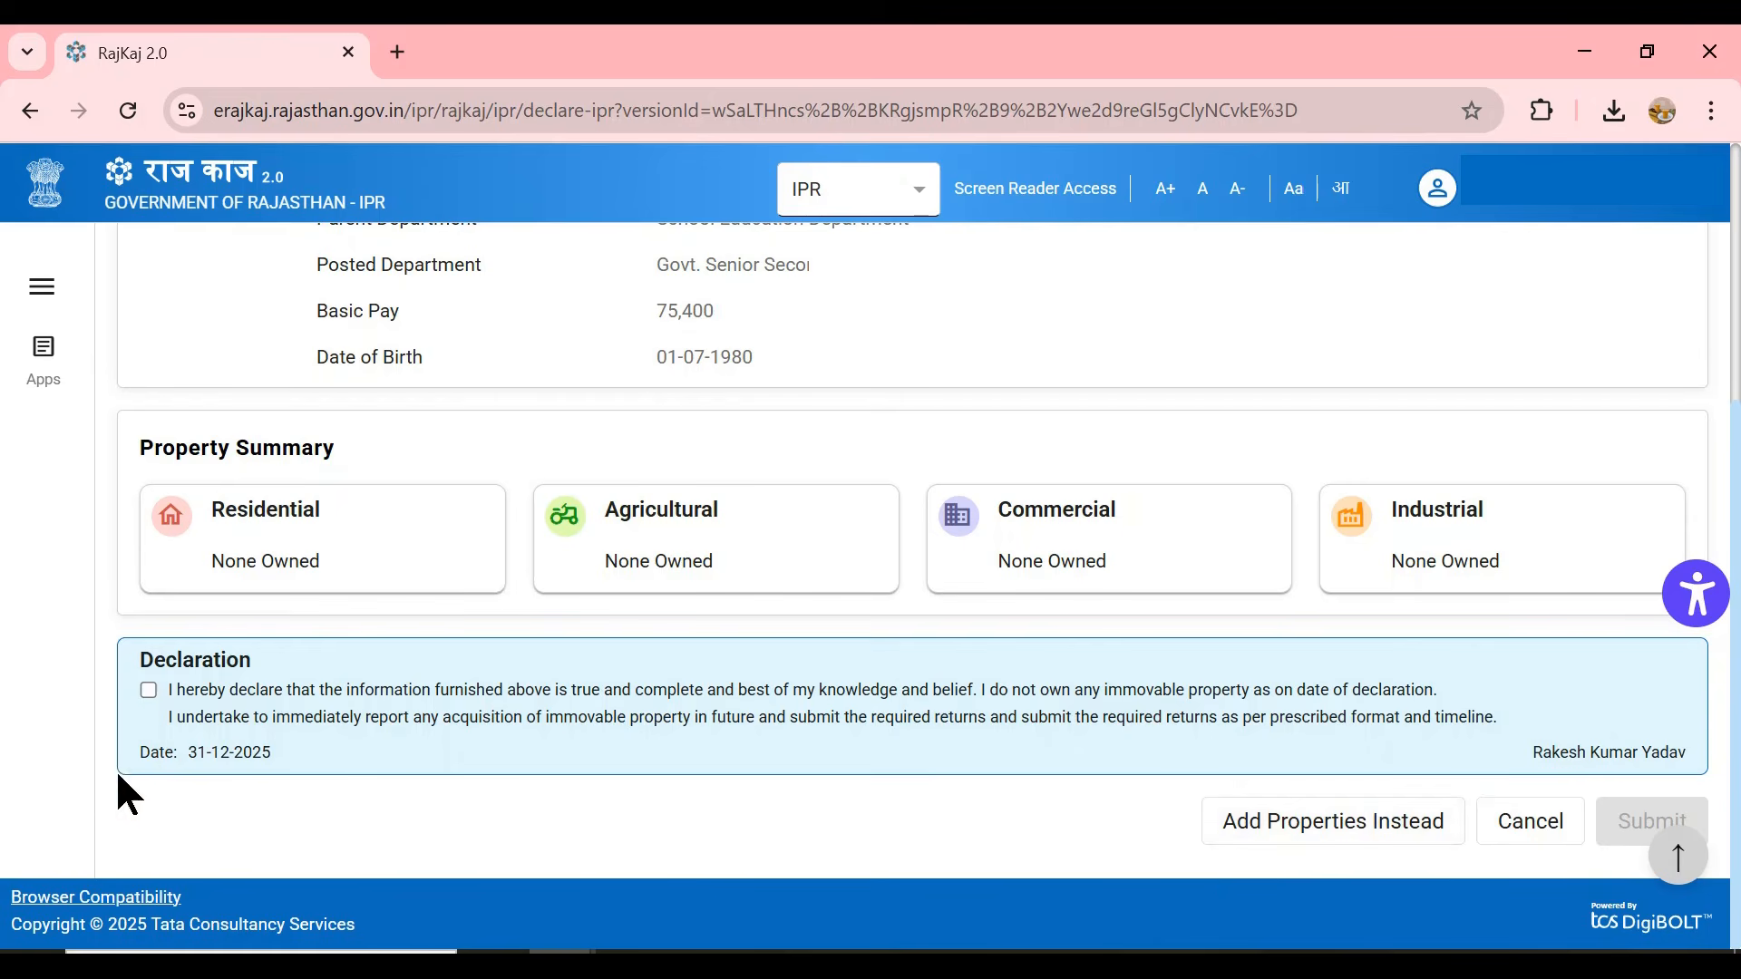
click(147, 689)
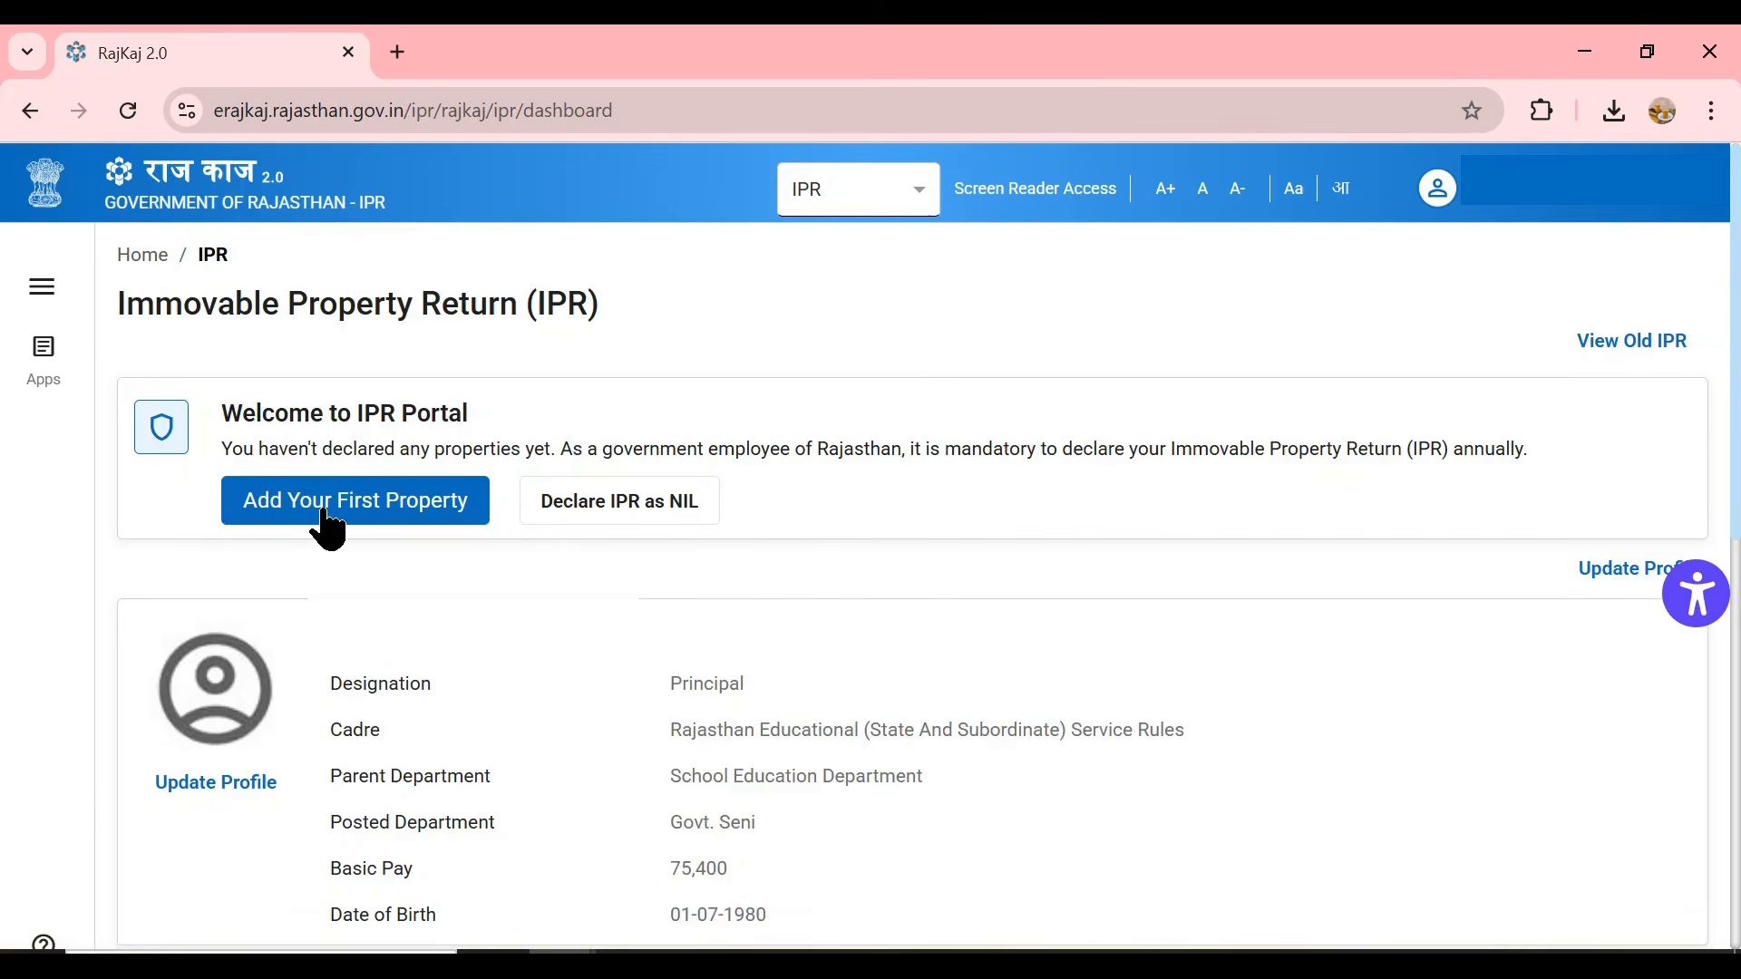
- Start adding the first property with the type Agricultural and the sub type Plot
click(332, 526)
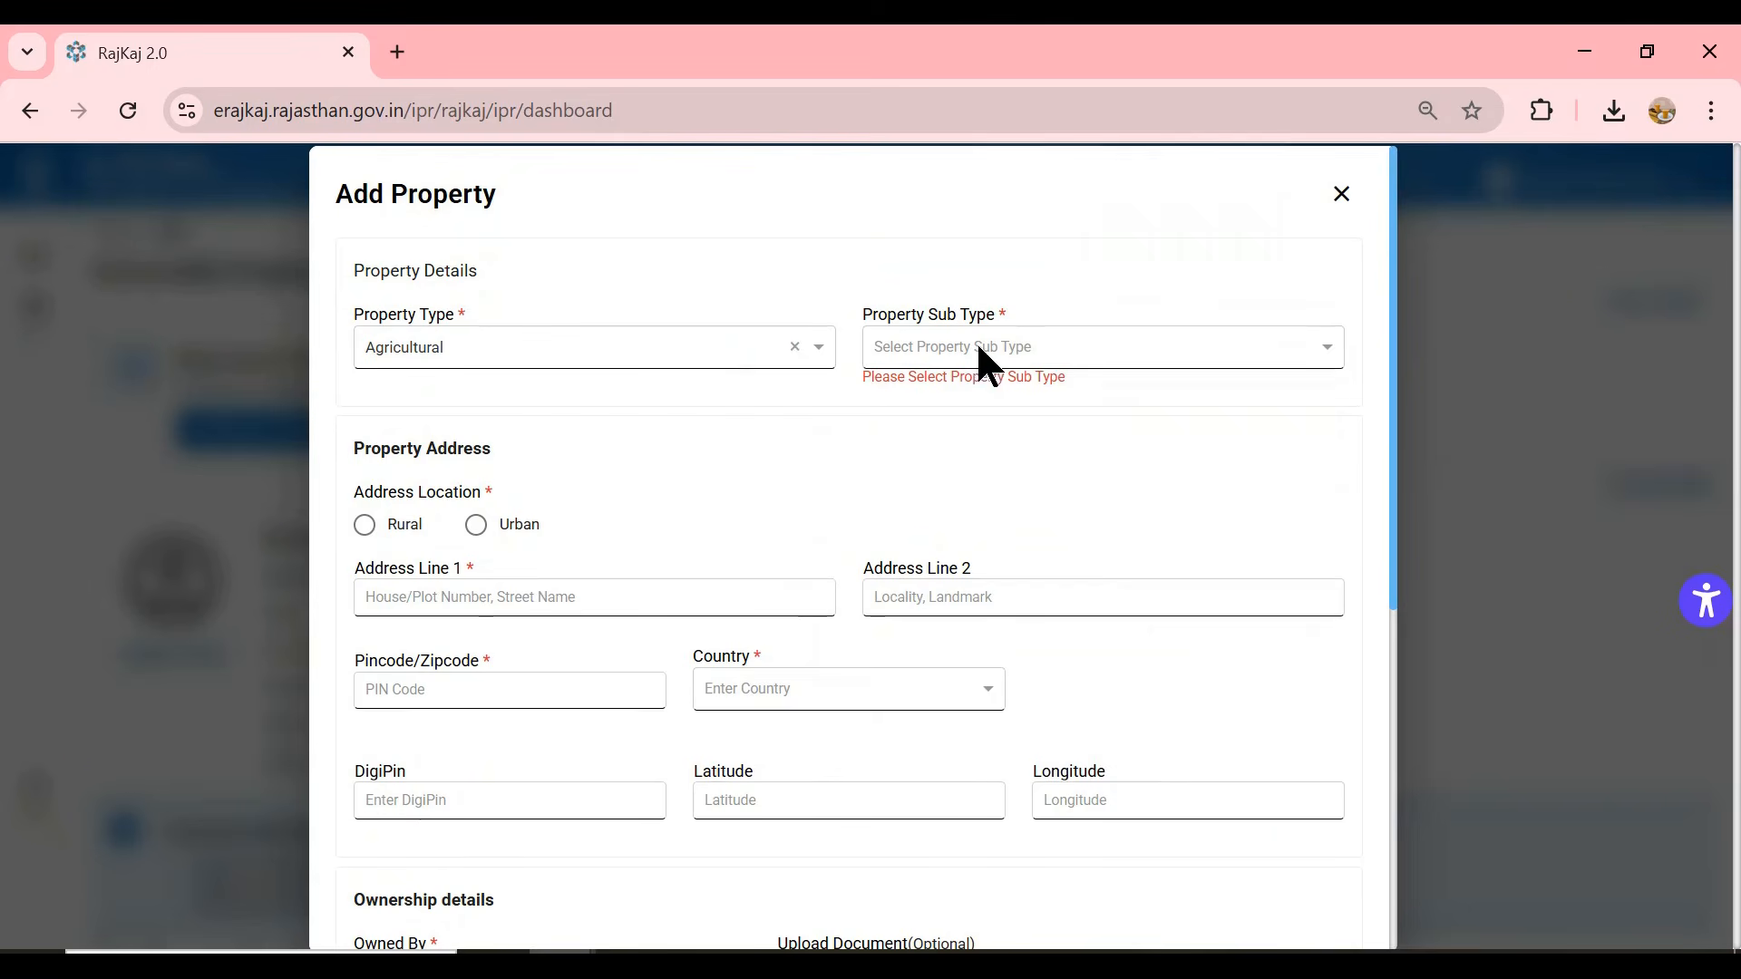
click(978, 346)
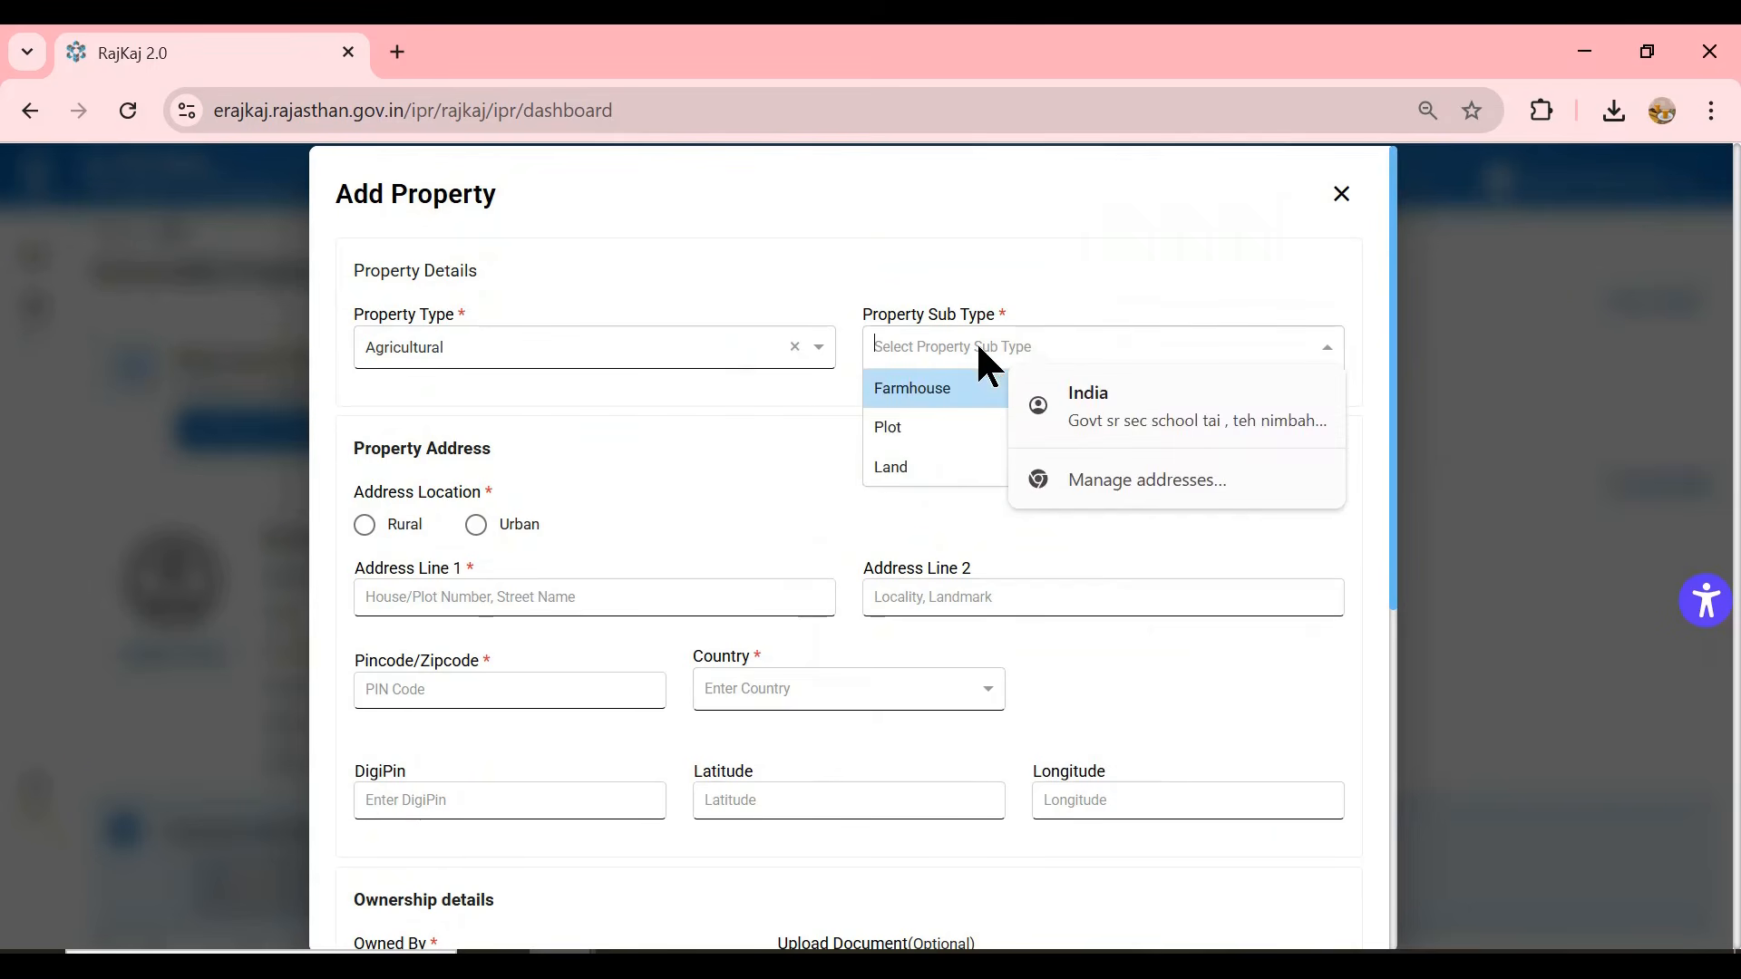
click(920, 451)
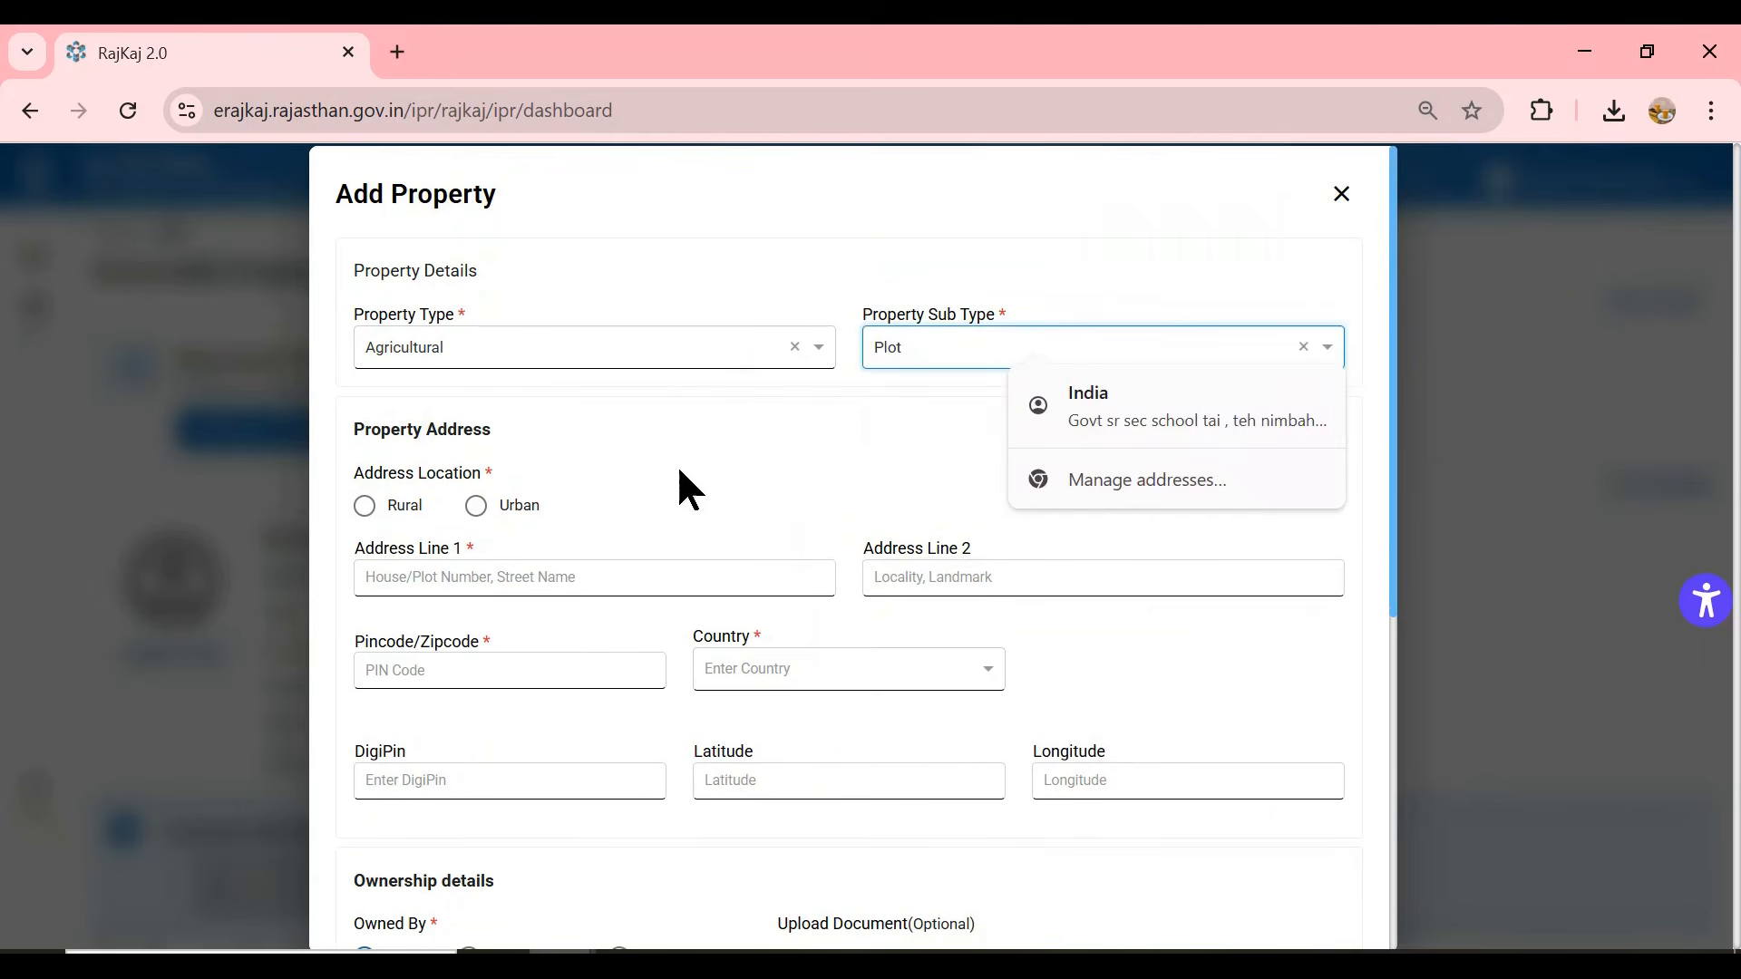
- Set the property's address location to Rural and enter ass as Address Line 1
click(362, 508)
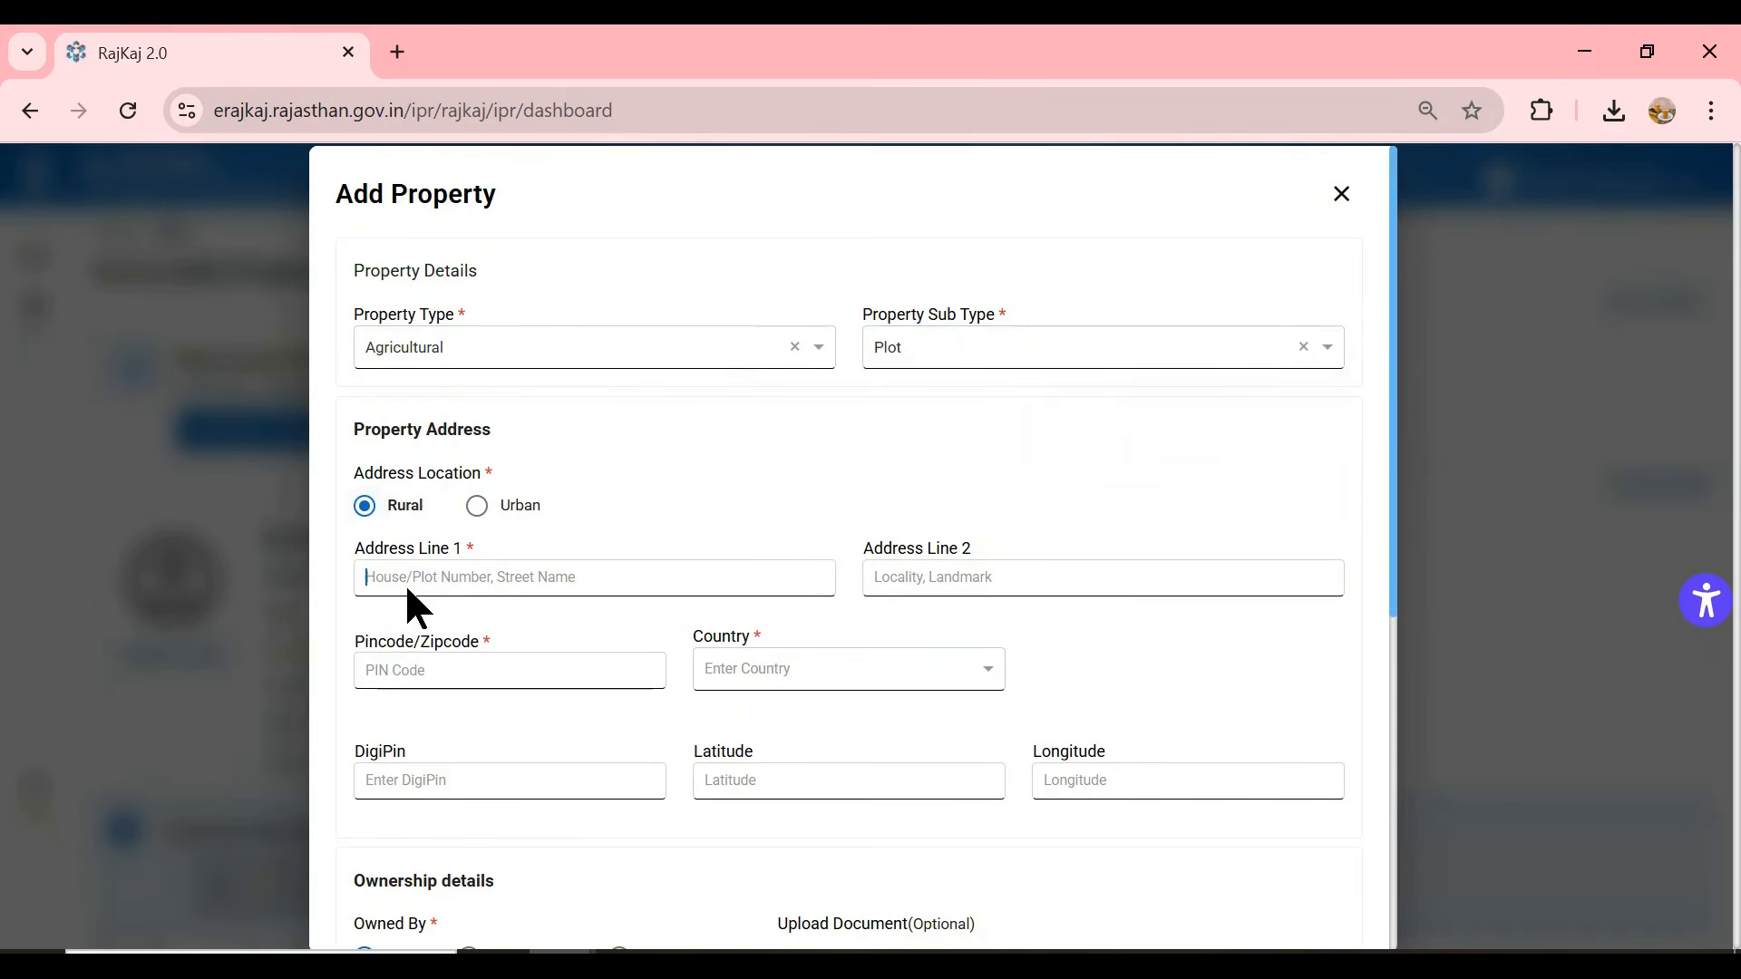
click(513, 576)
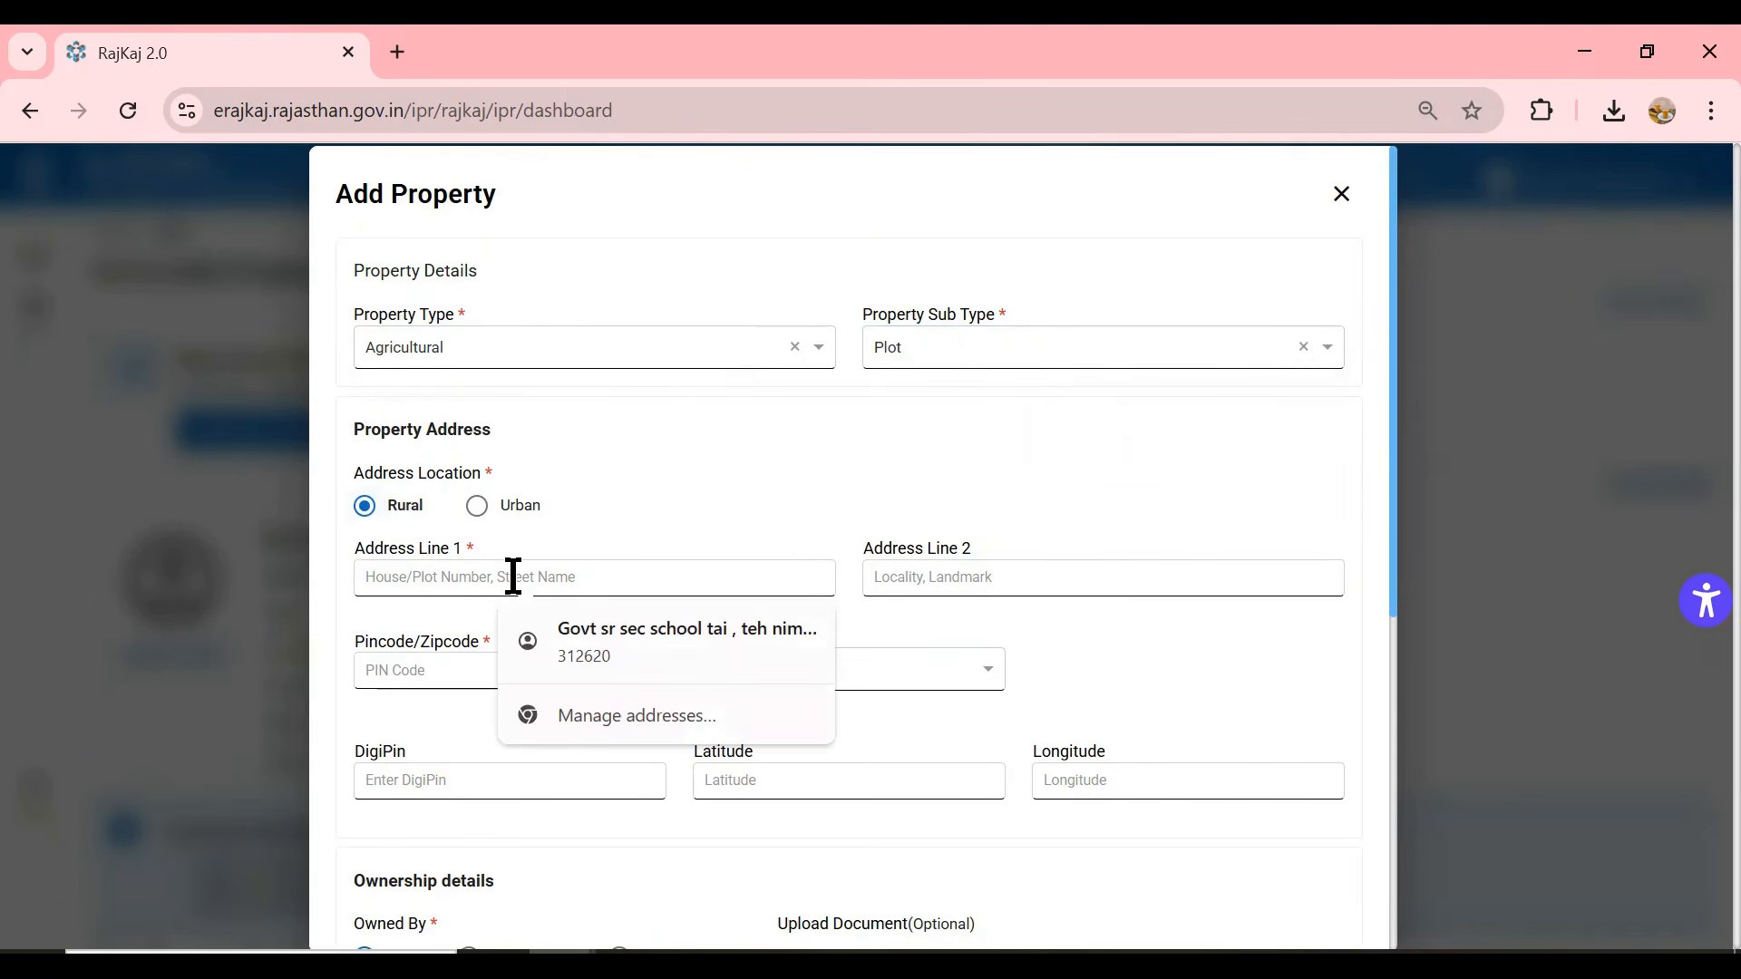
text(a;k)
key(BackSpace)
key(BackSpace)
text(ss)
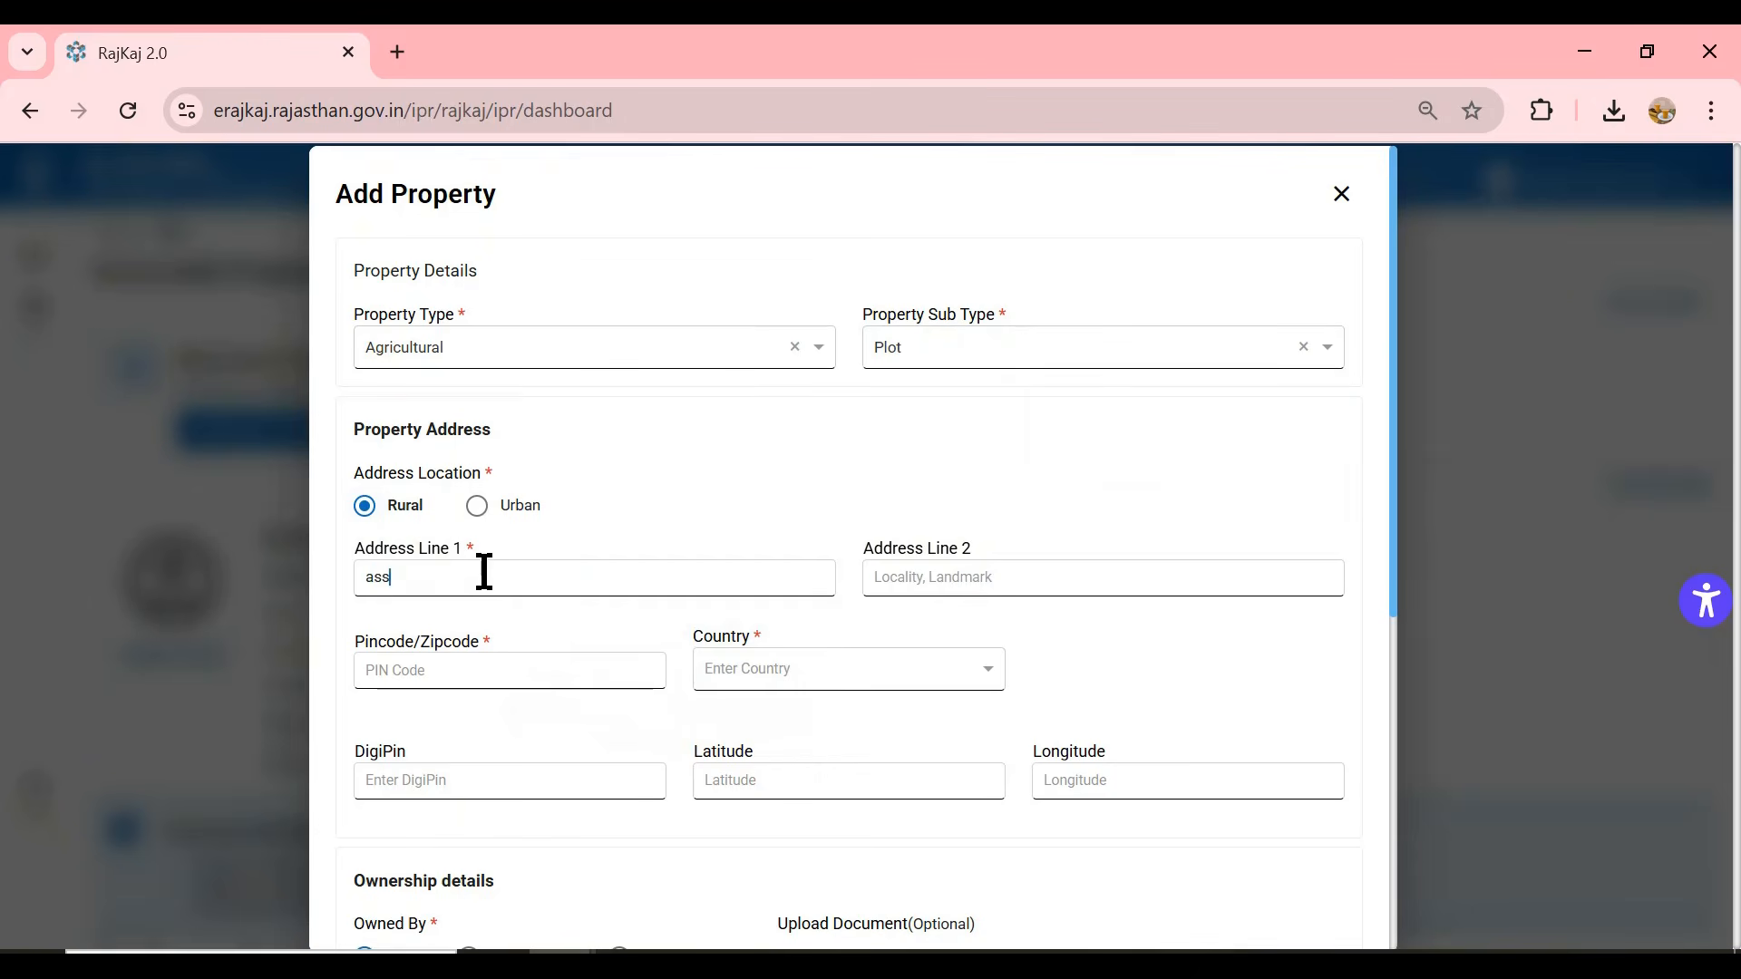
click(419, 663)
text(2)
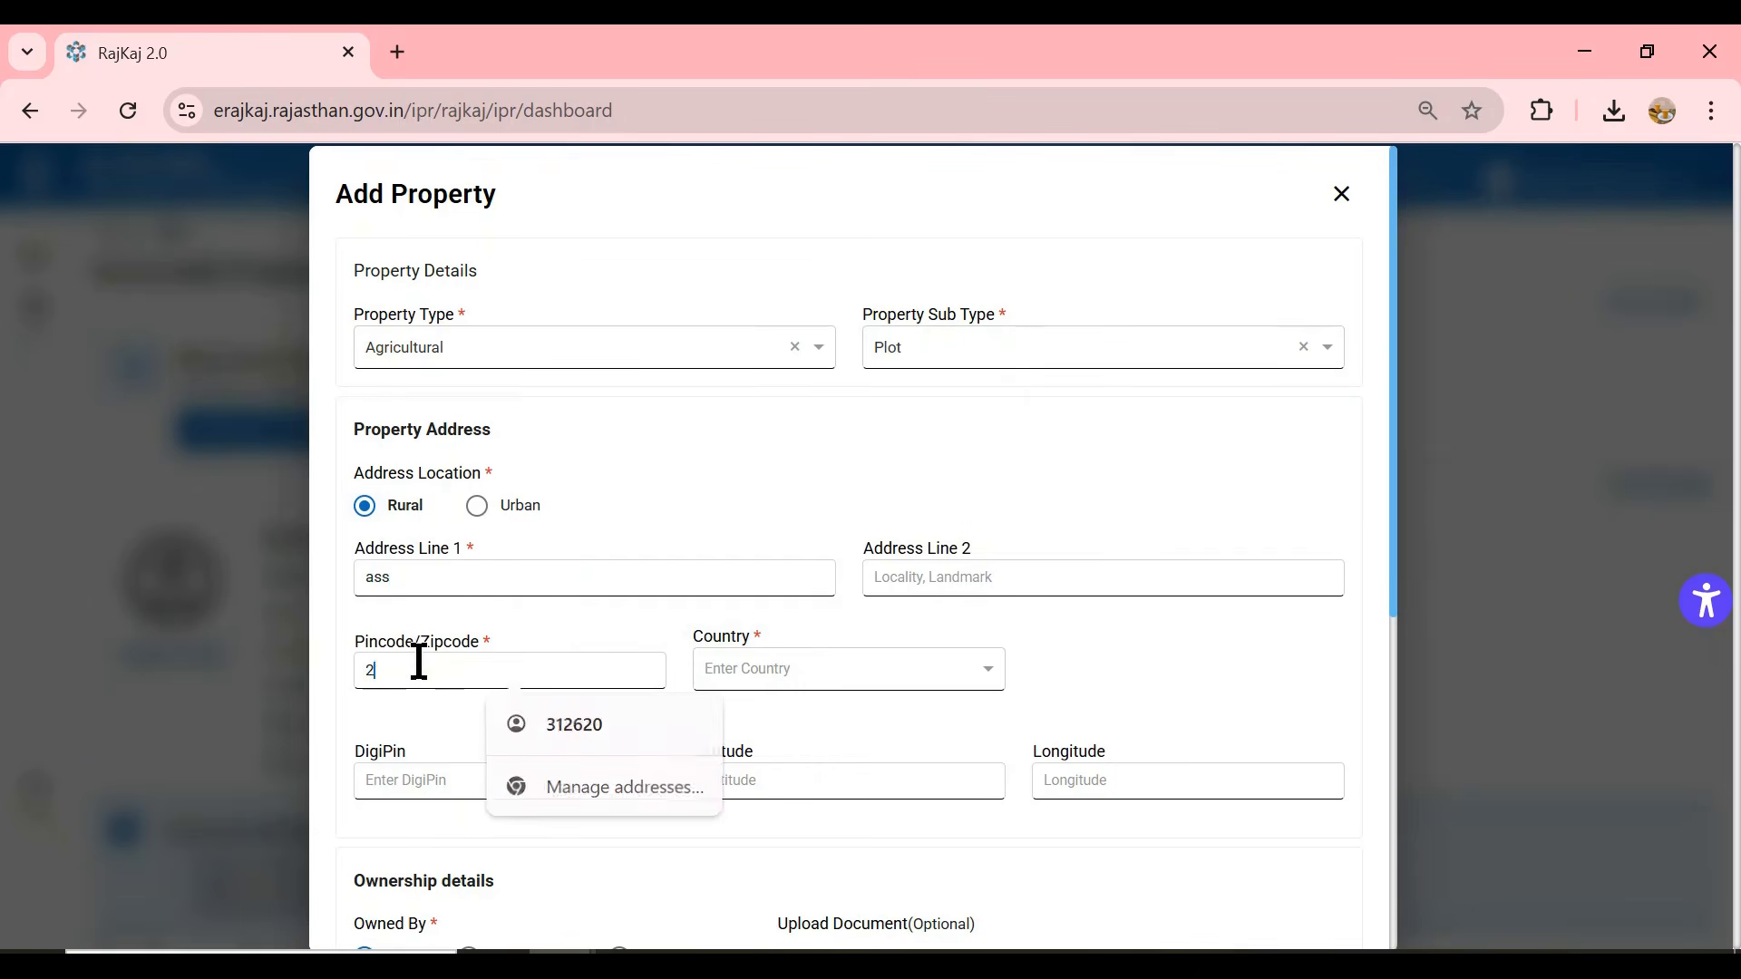
text(1282)
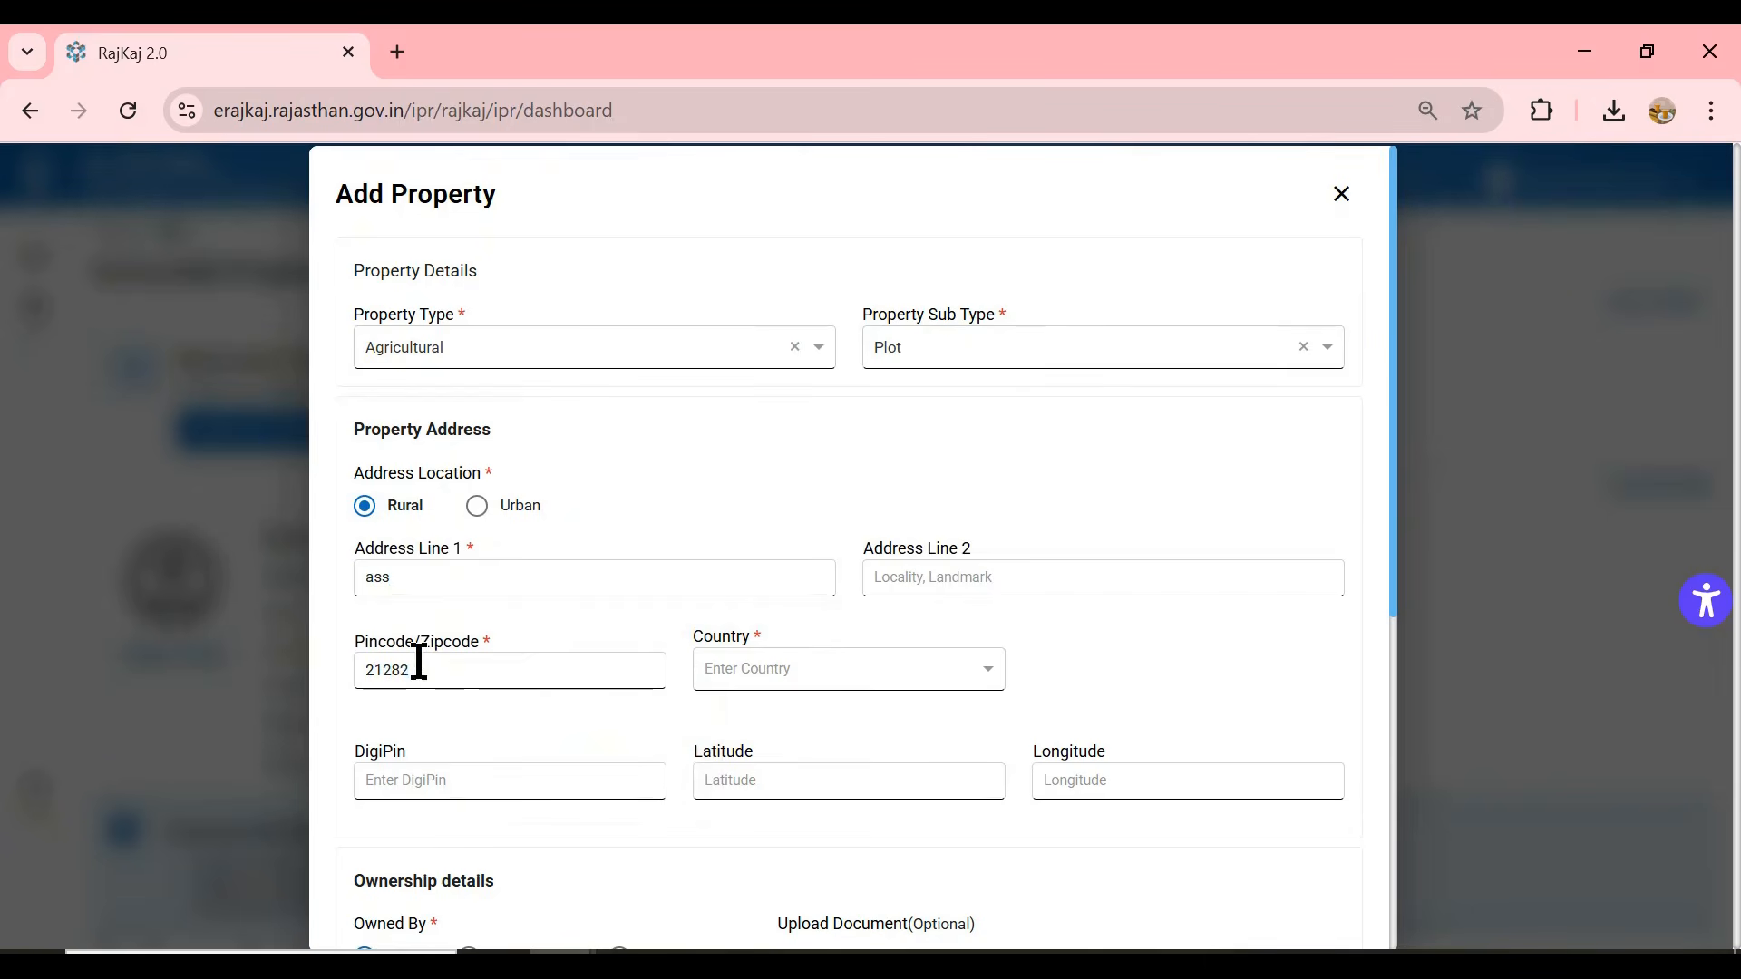
click(775, 666)
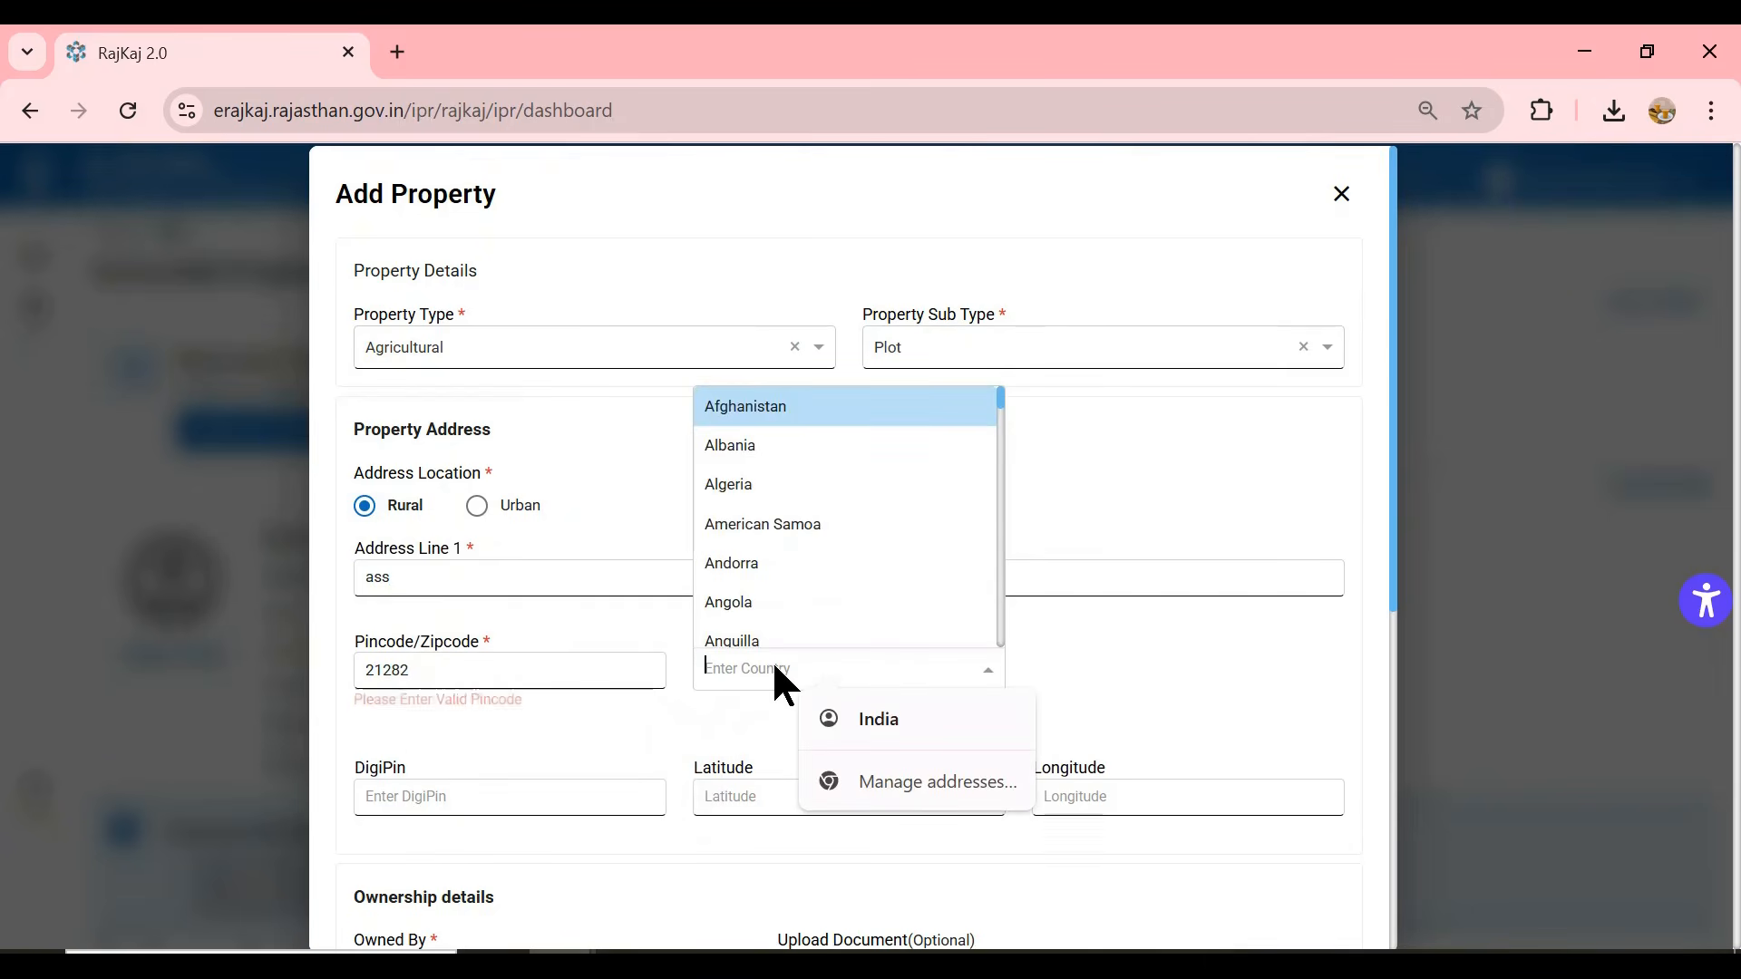
click(571, 660)
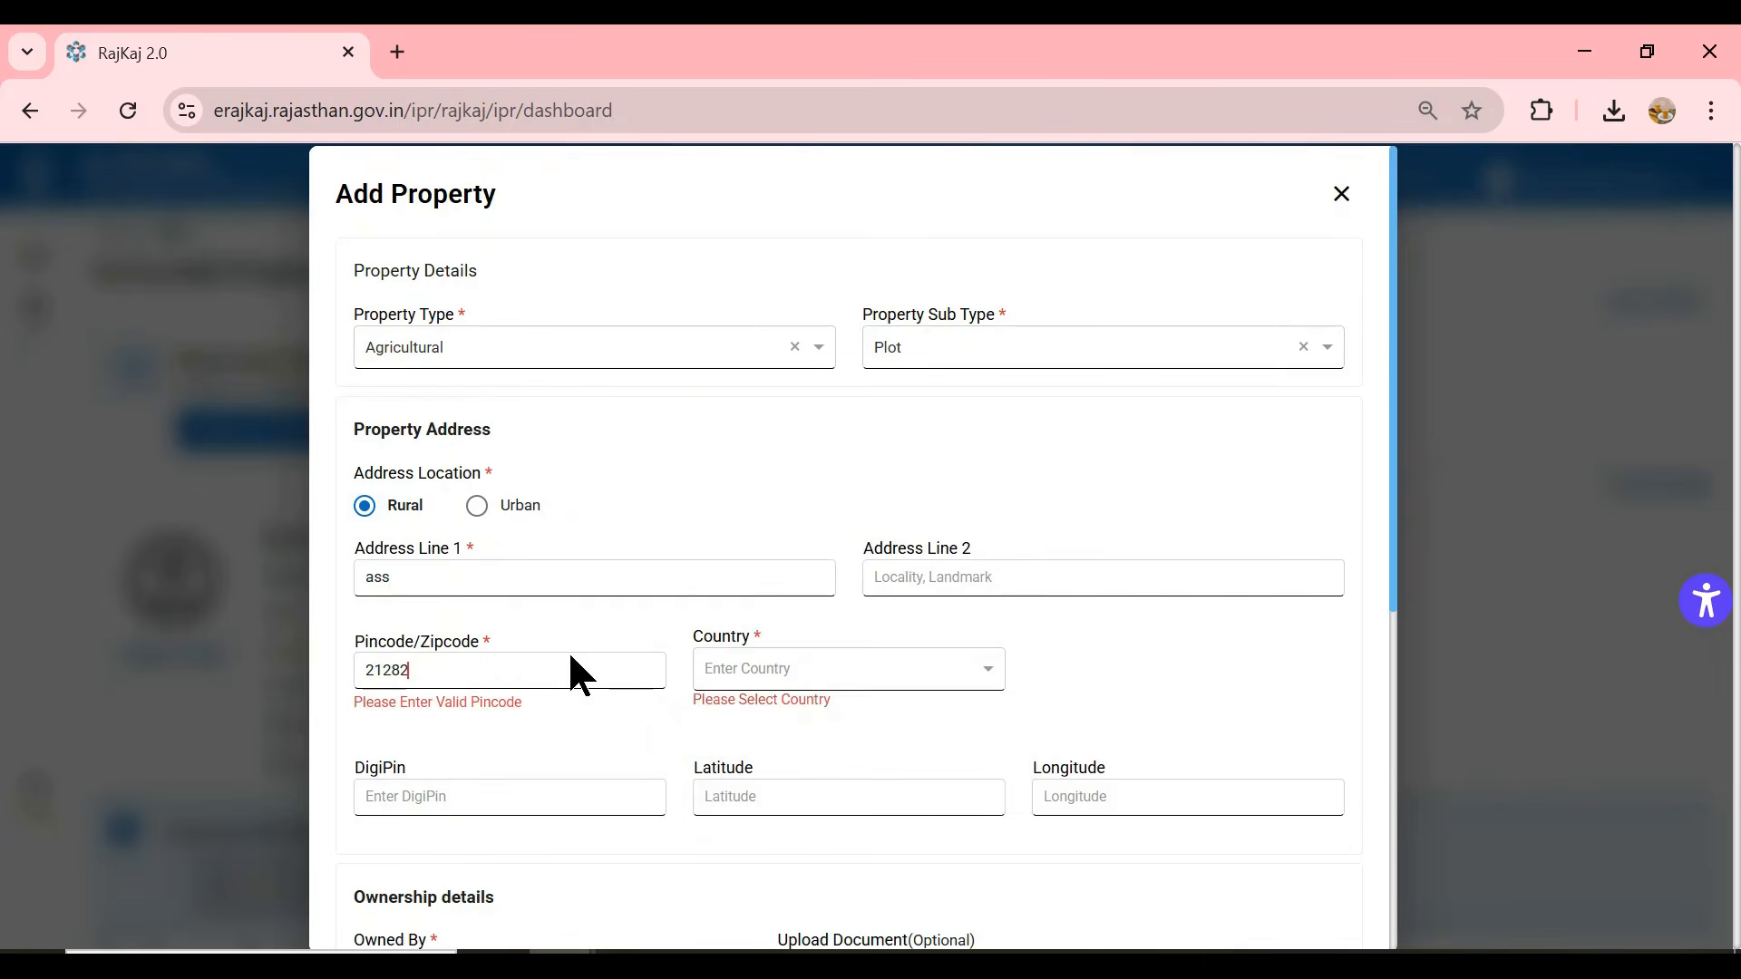
key(BackSpace)
key(BackSpace)
key(BackSpace)
key(BackSpace)
key(BackSpace)
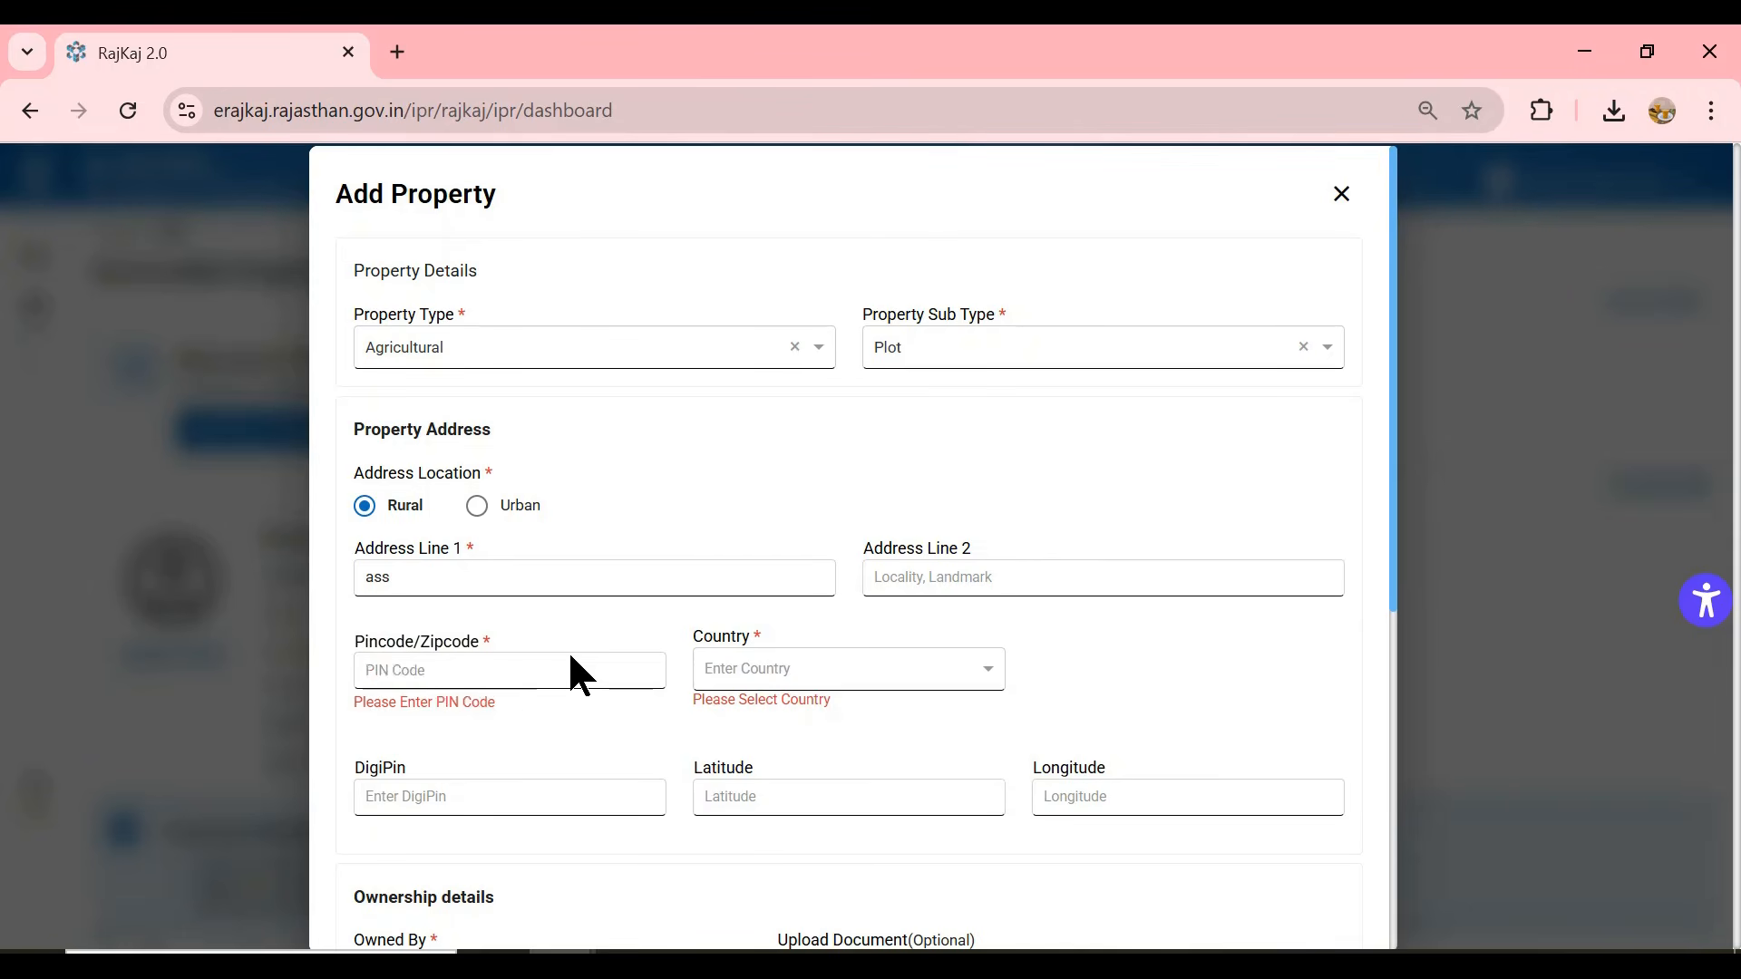
- Enter 302001 as the property's pincode and choose India as its country
text(302001)
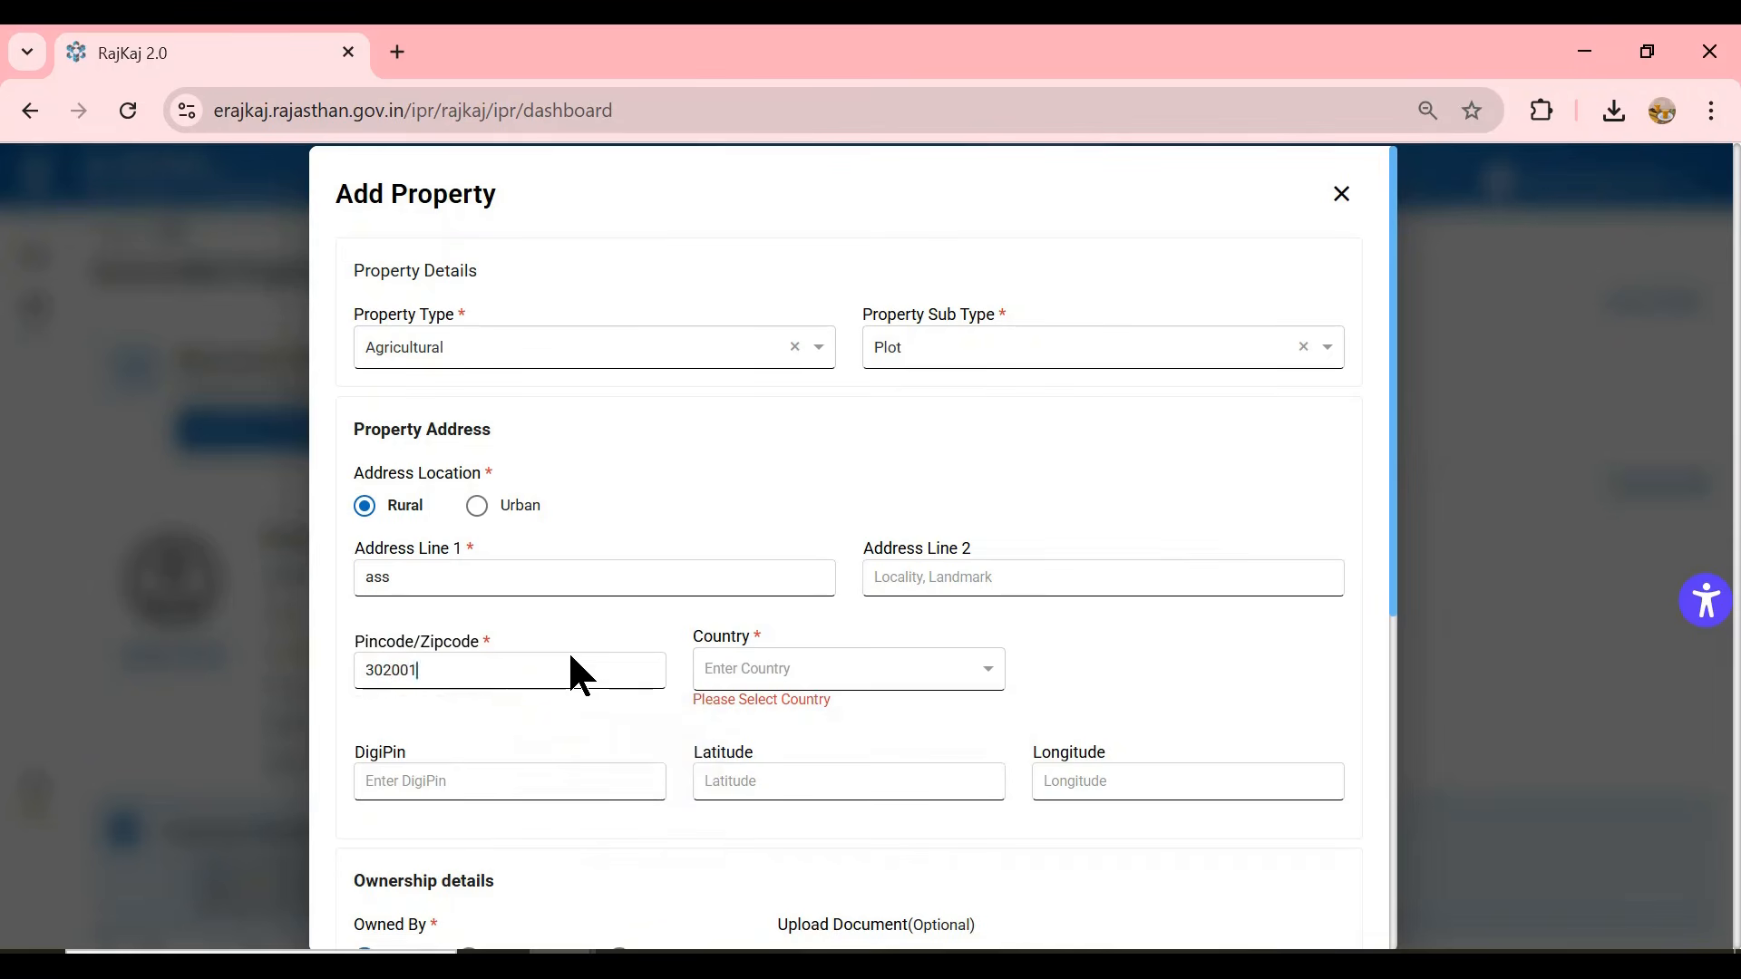
click(755, 682)
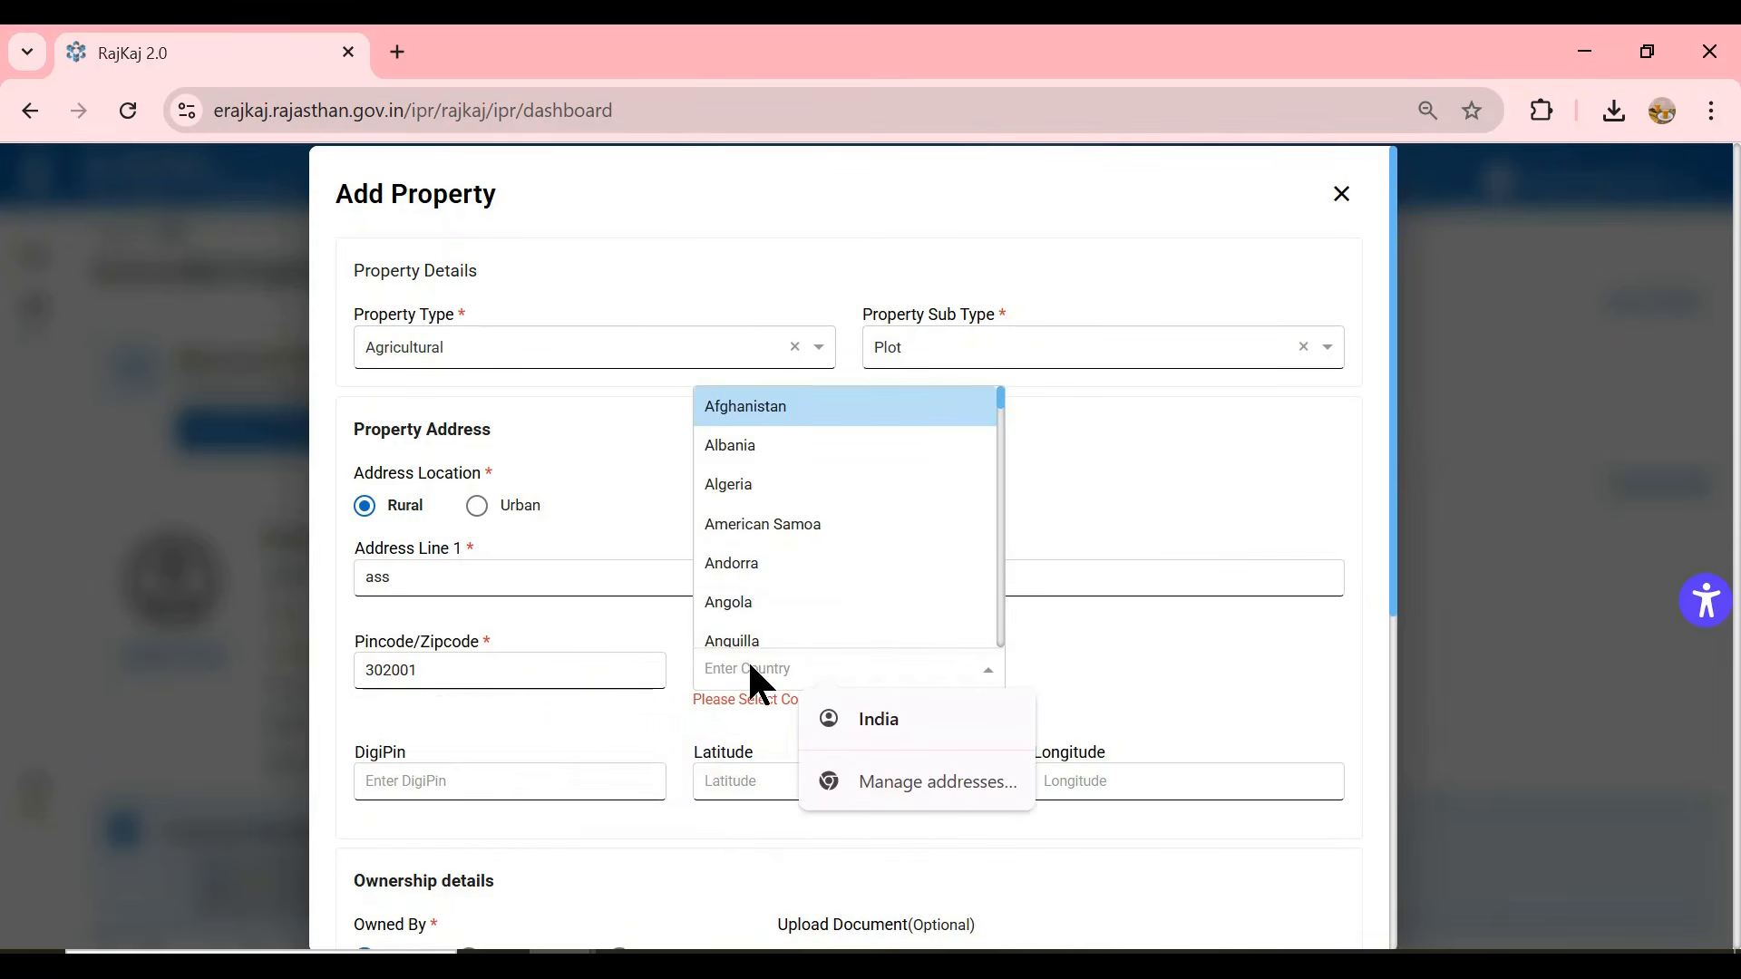
text(ind)
click(766, 598)
click(424, 748)
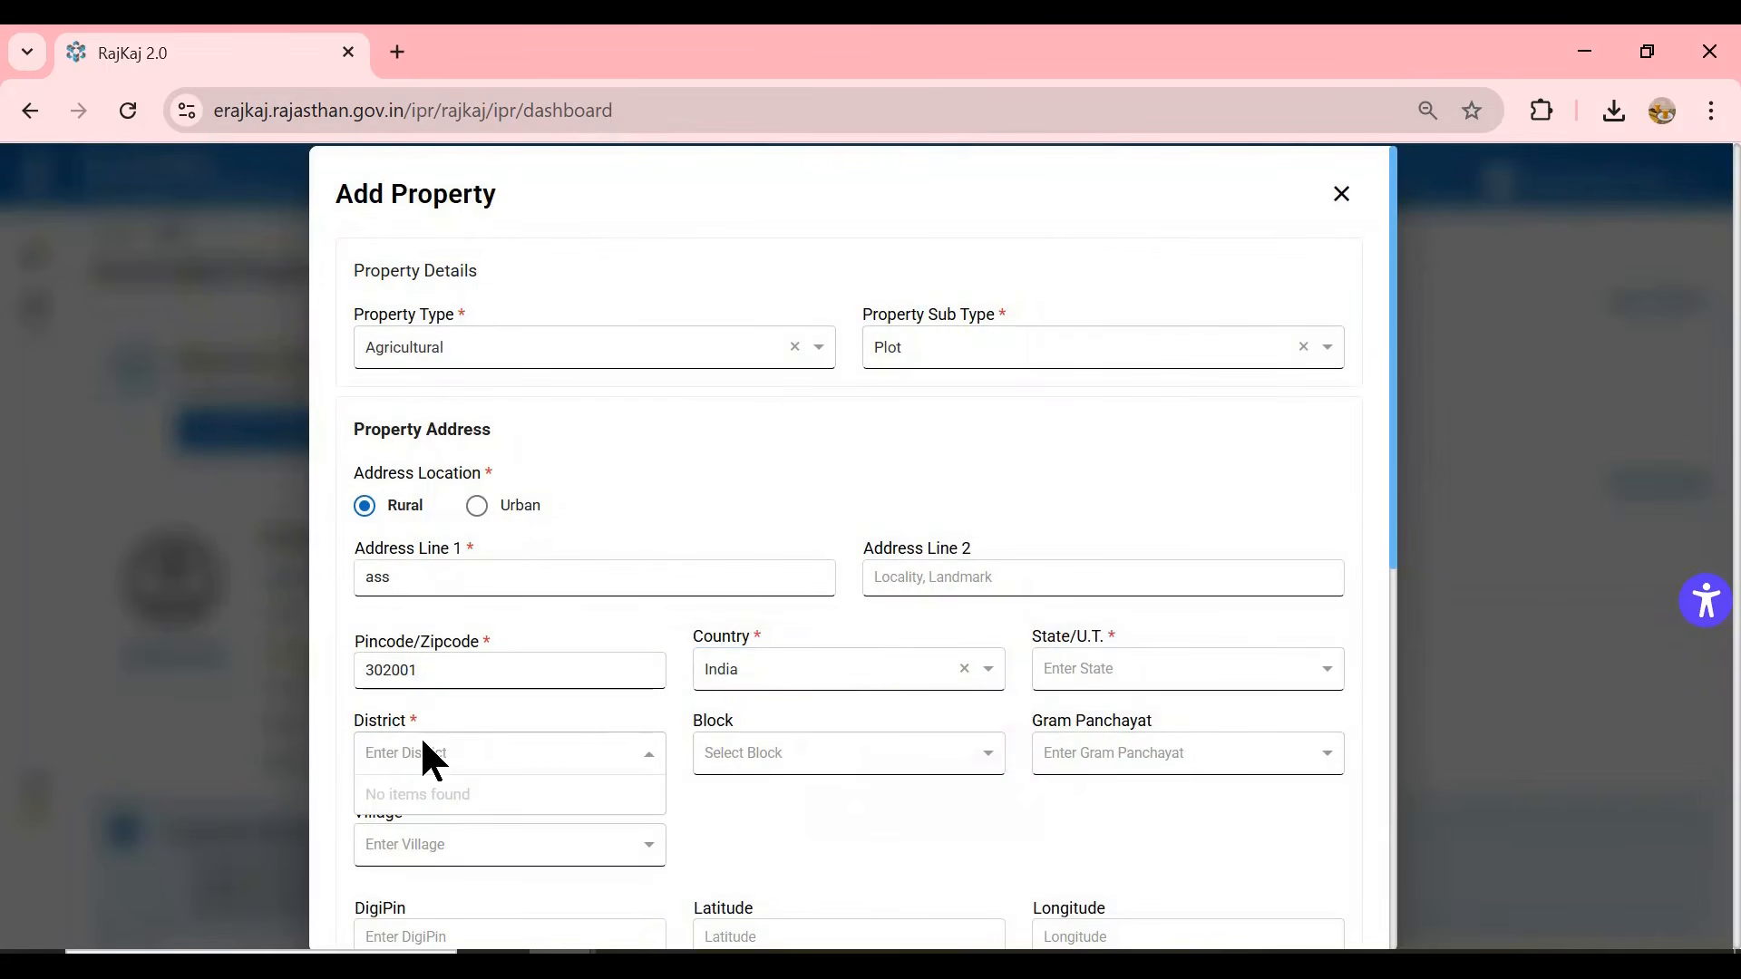
- Set the property's state to Rajasthan and fill Address Line 2 with Chittorgarh from the saved address suggestion
click(1104, 673)
text(r)
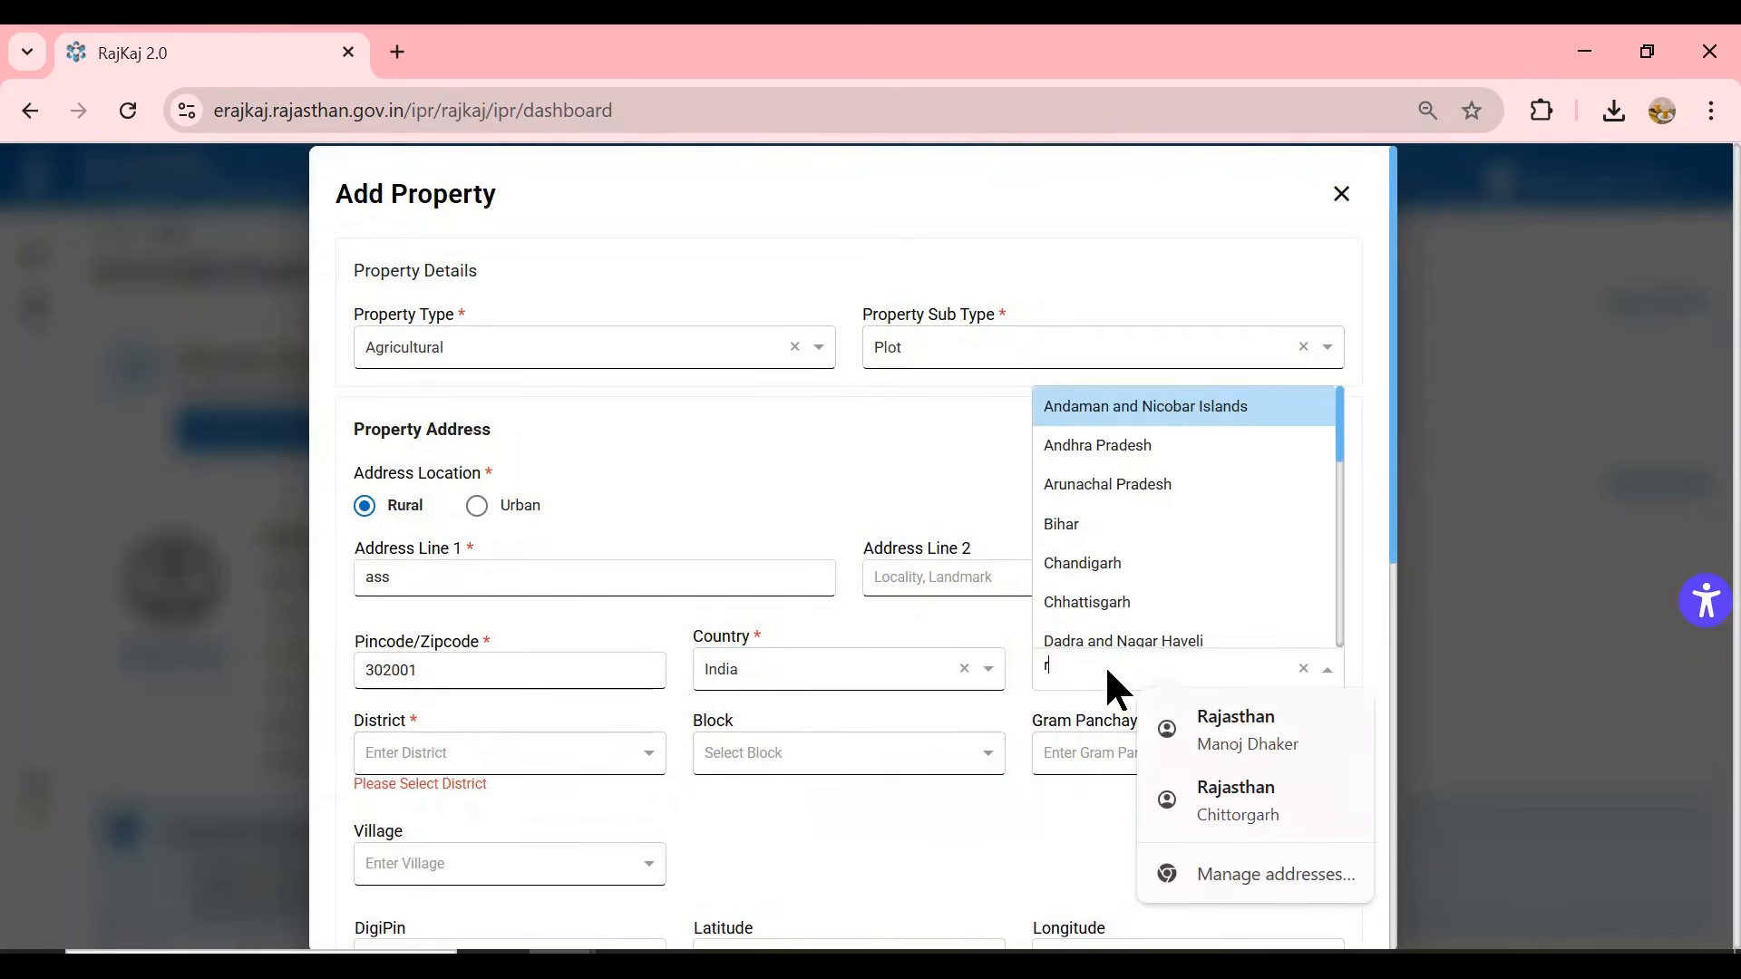
click(1256, 796)
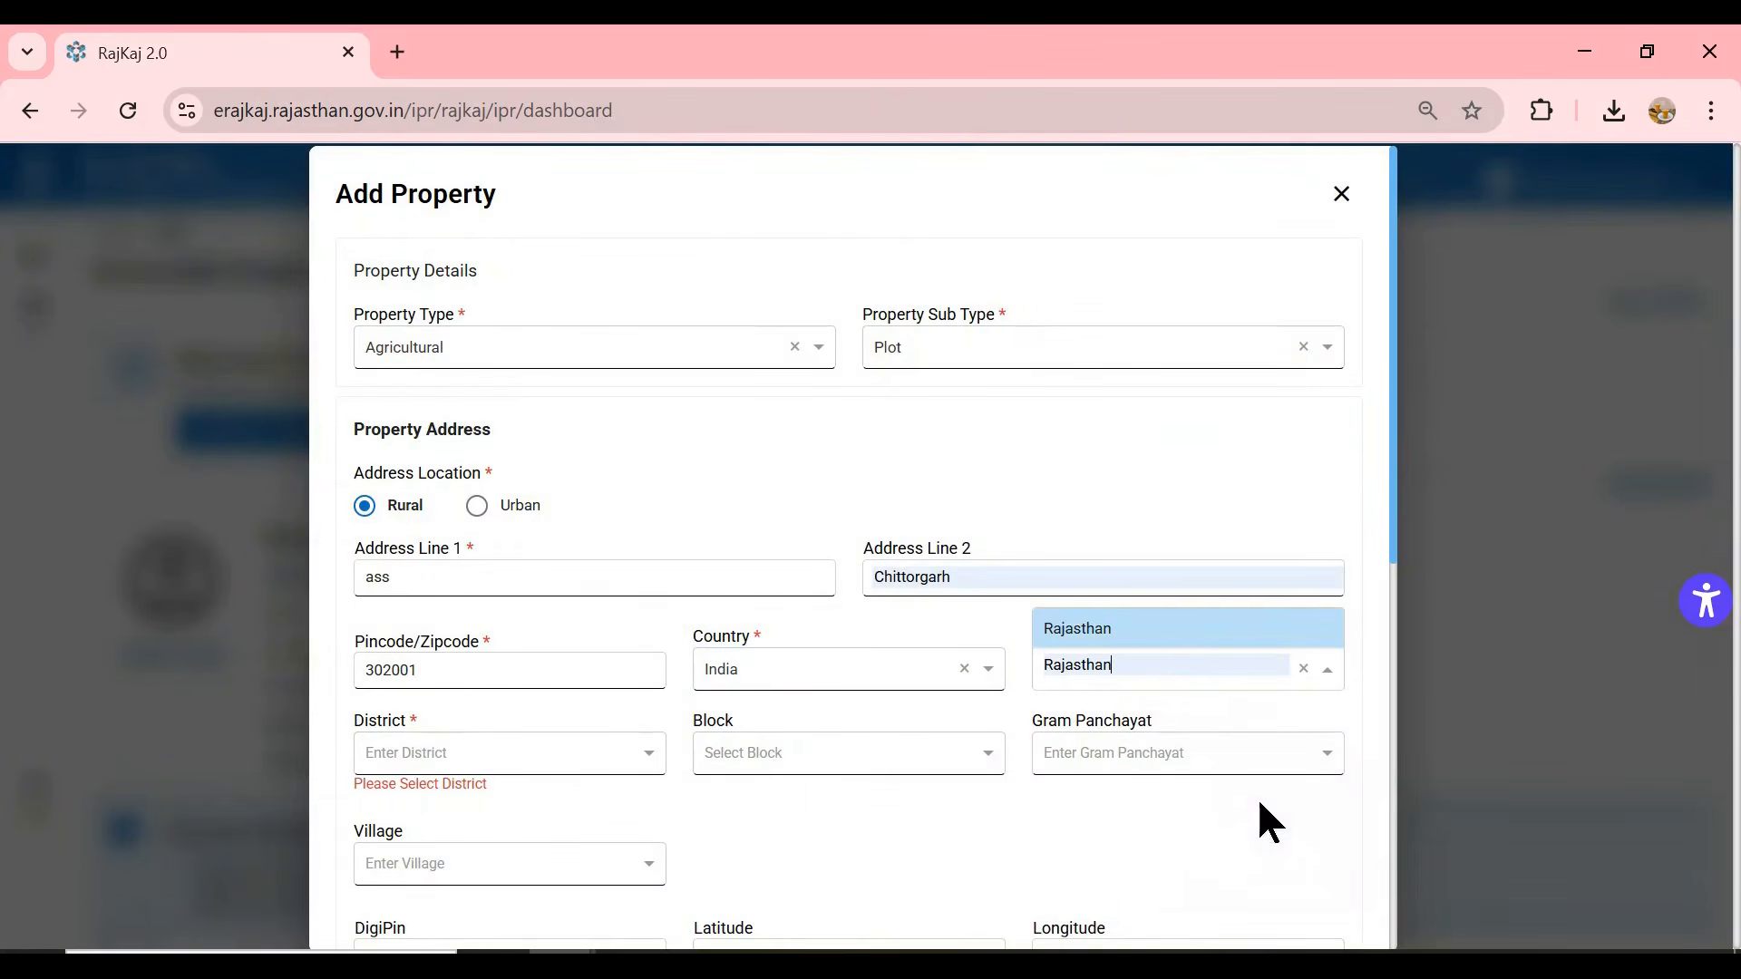
click(517, 755)
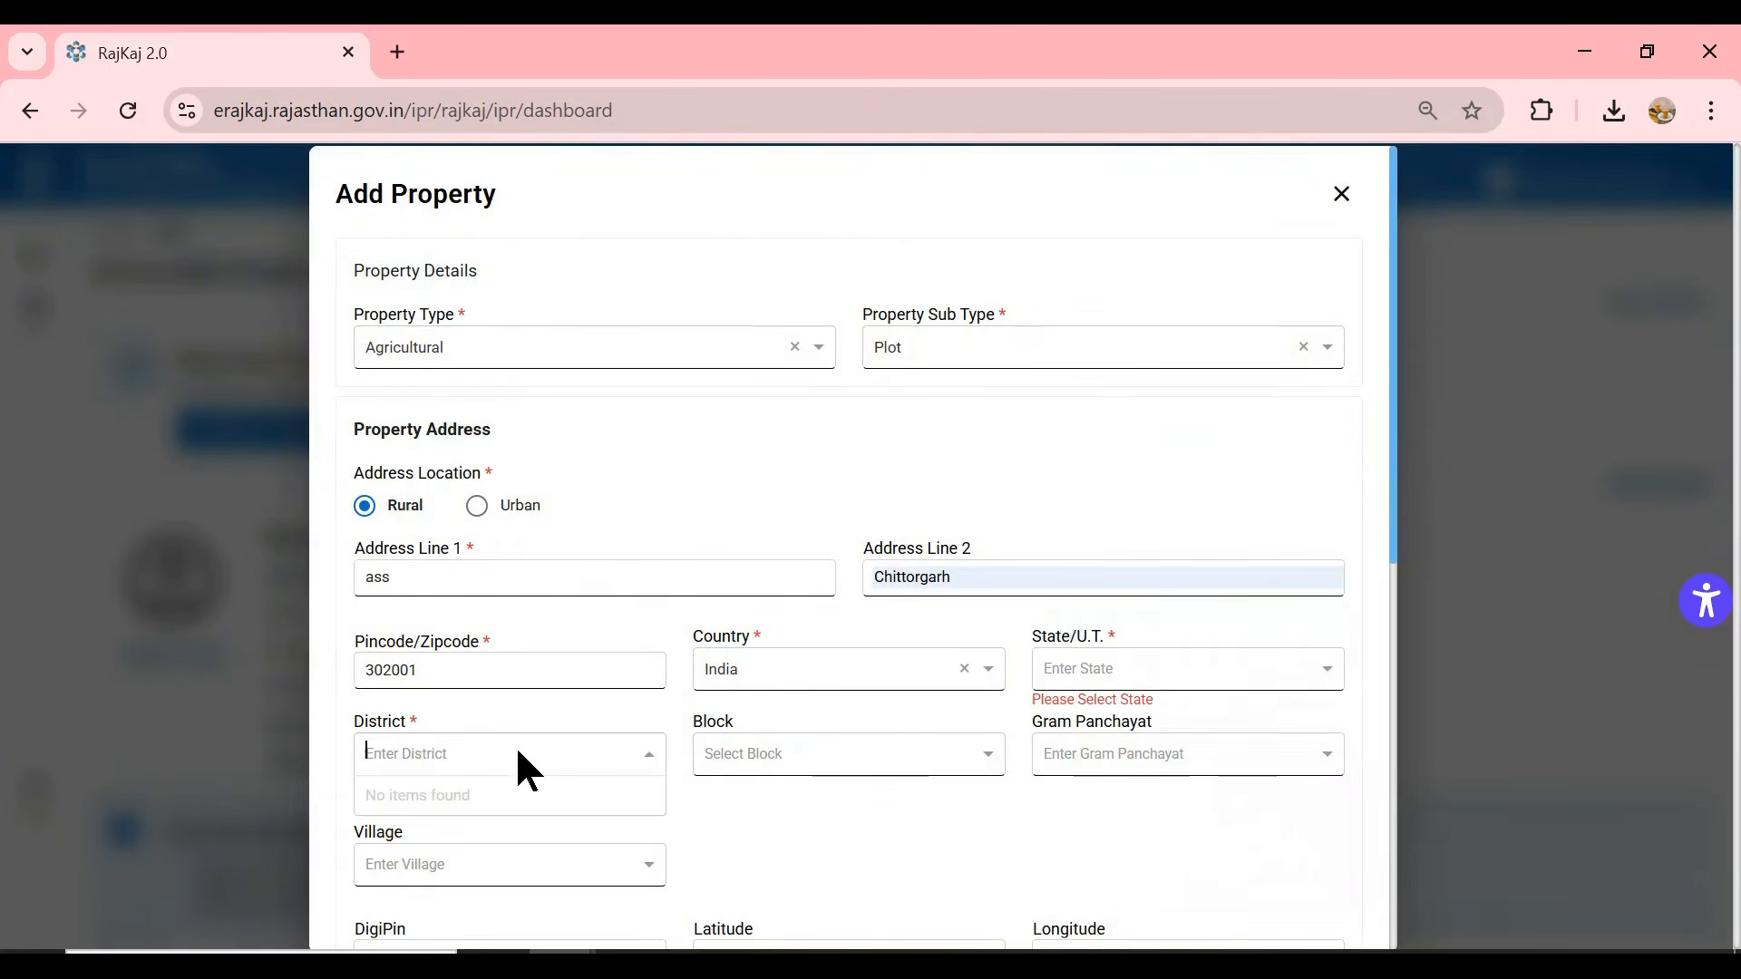
click(1108, 669)
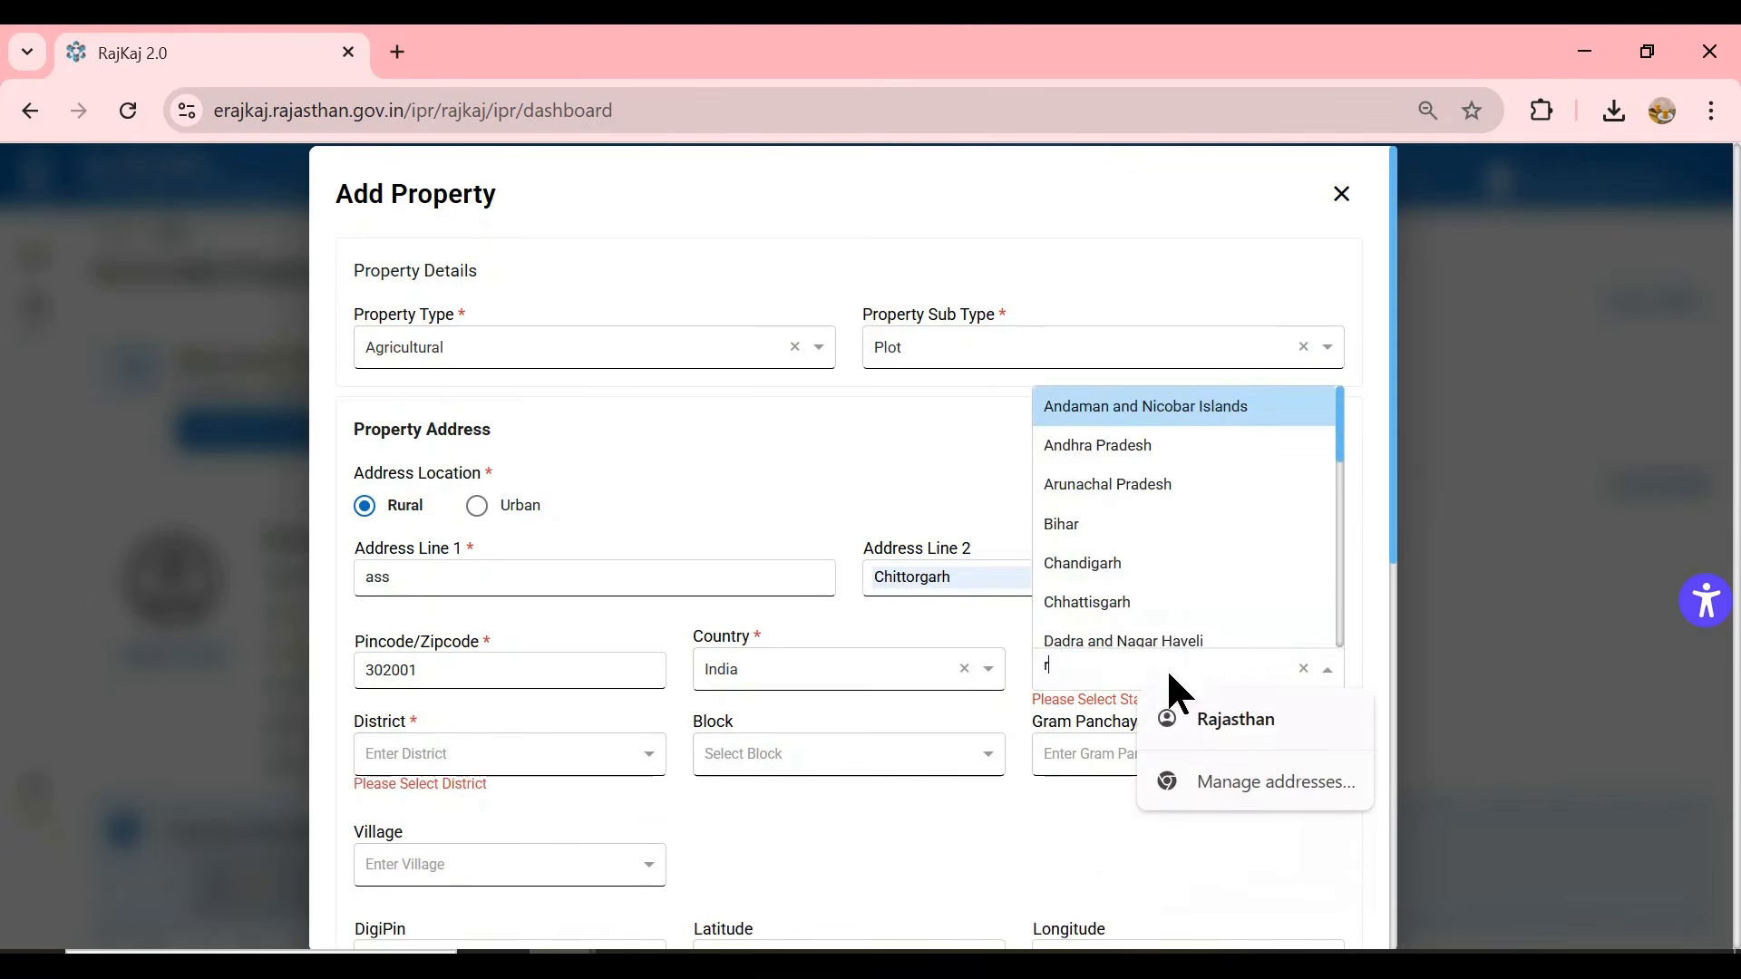
click(1282, 713)
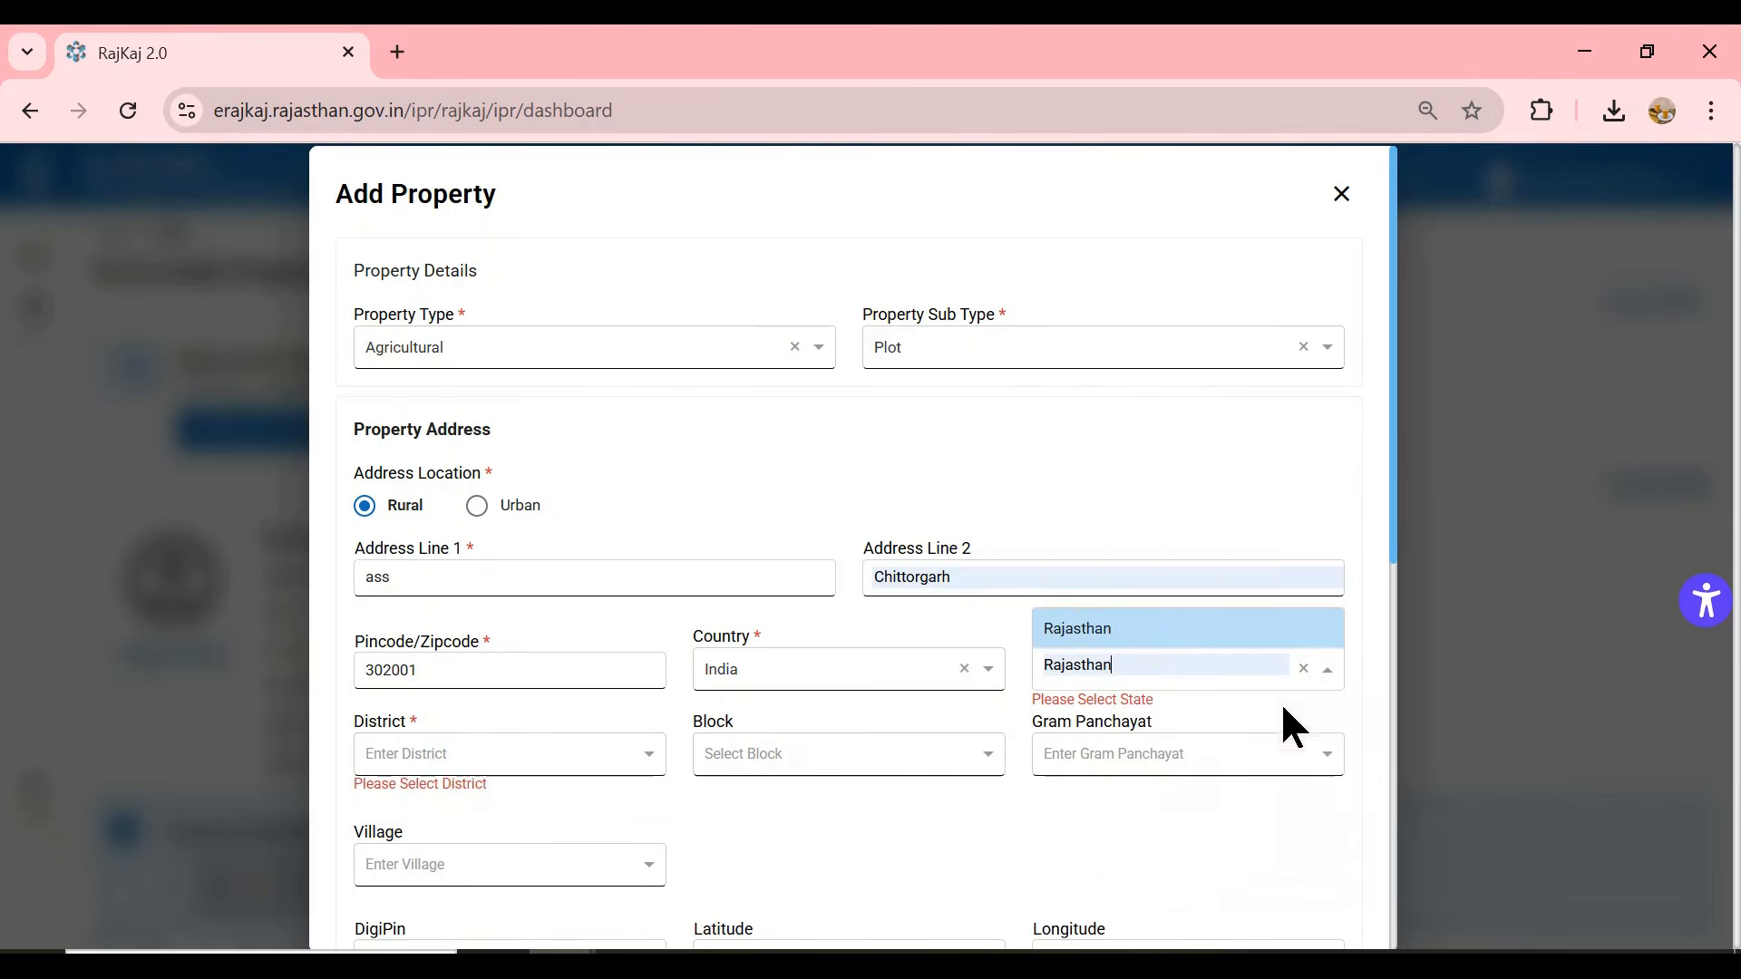
click(1079, 633)
- Choose Chittorgarh as both the district and the block of the property's address
click(450, 749)
text(c)
click(420, 639)
click(860, 739)
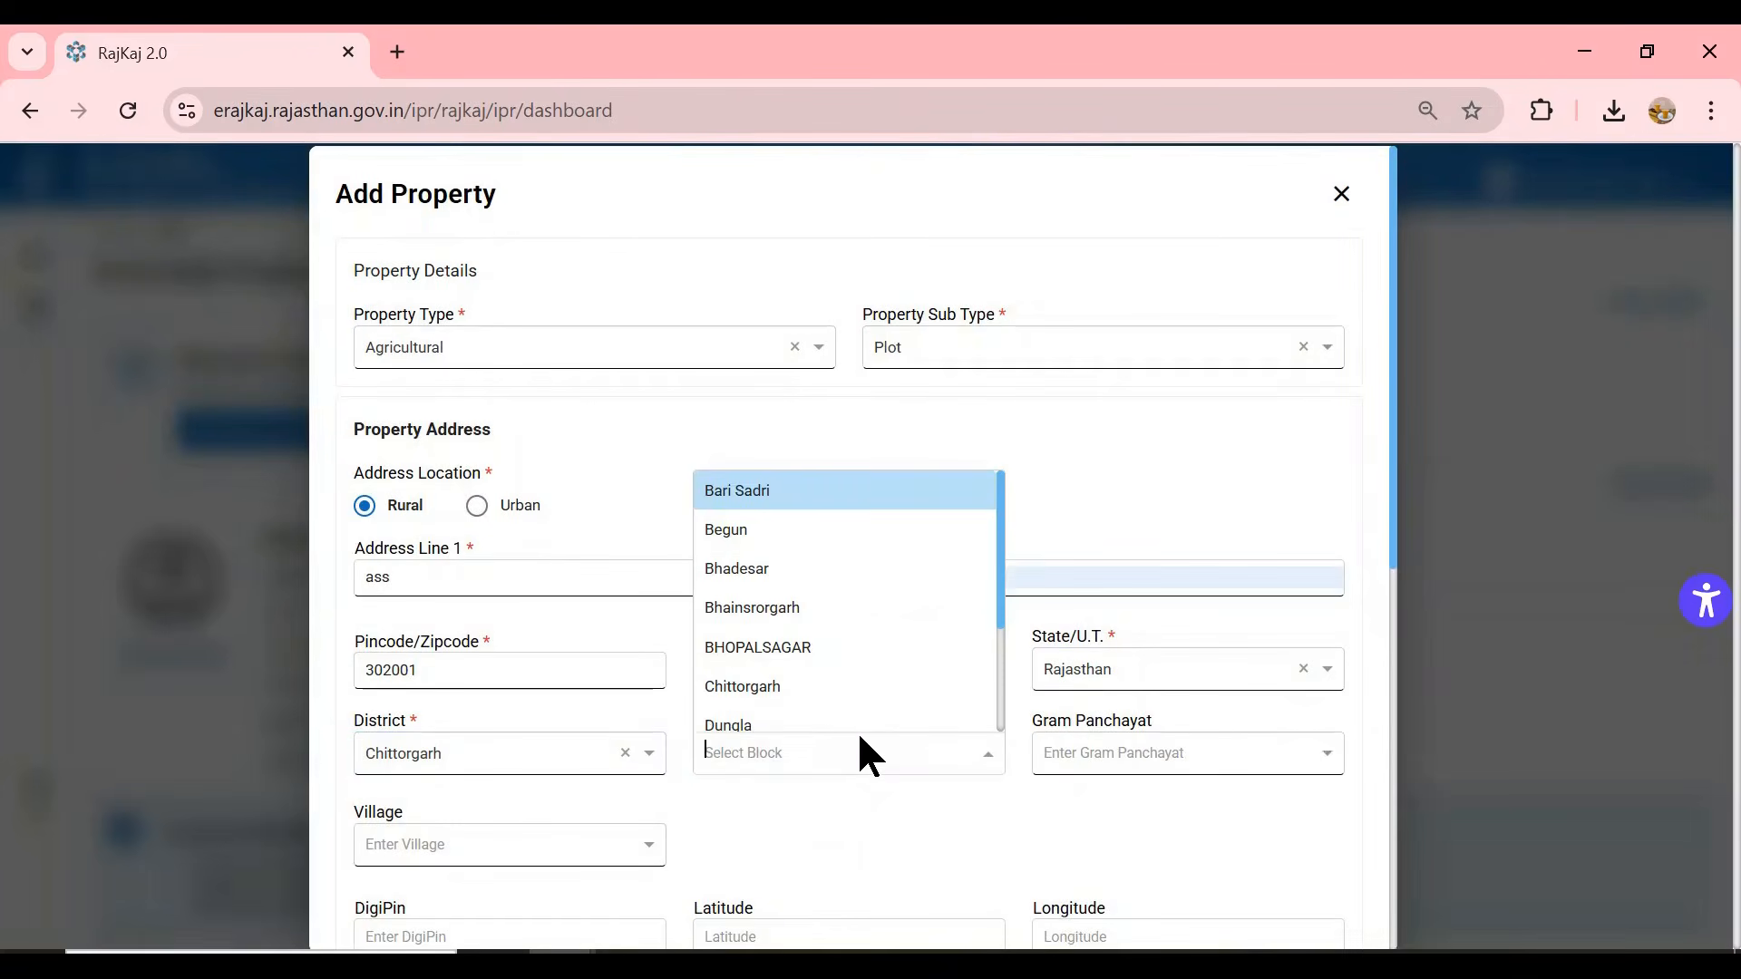
click(769, 688)
- Set the property's gram panchayat to Amarpura and its village to Amar Pura
click(1151, 753)
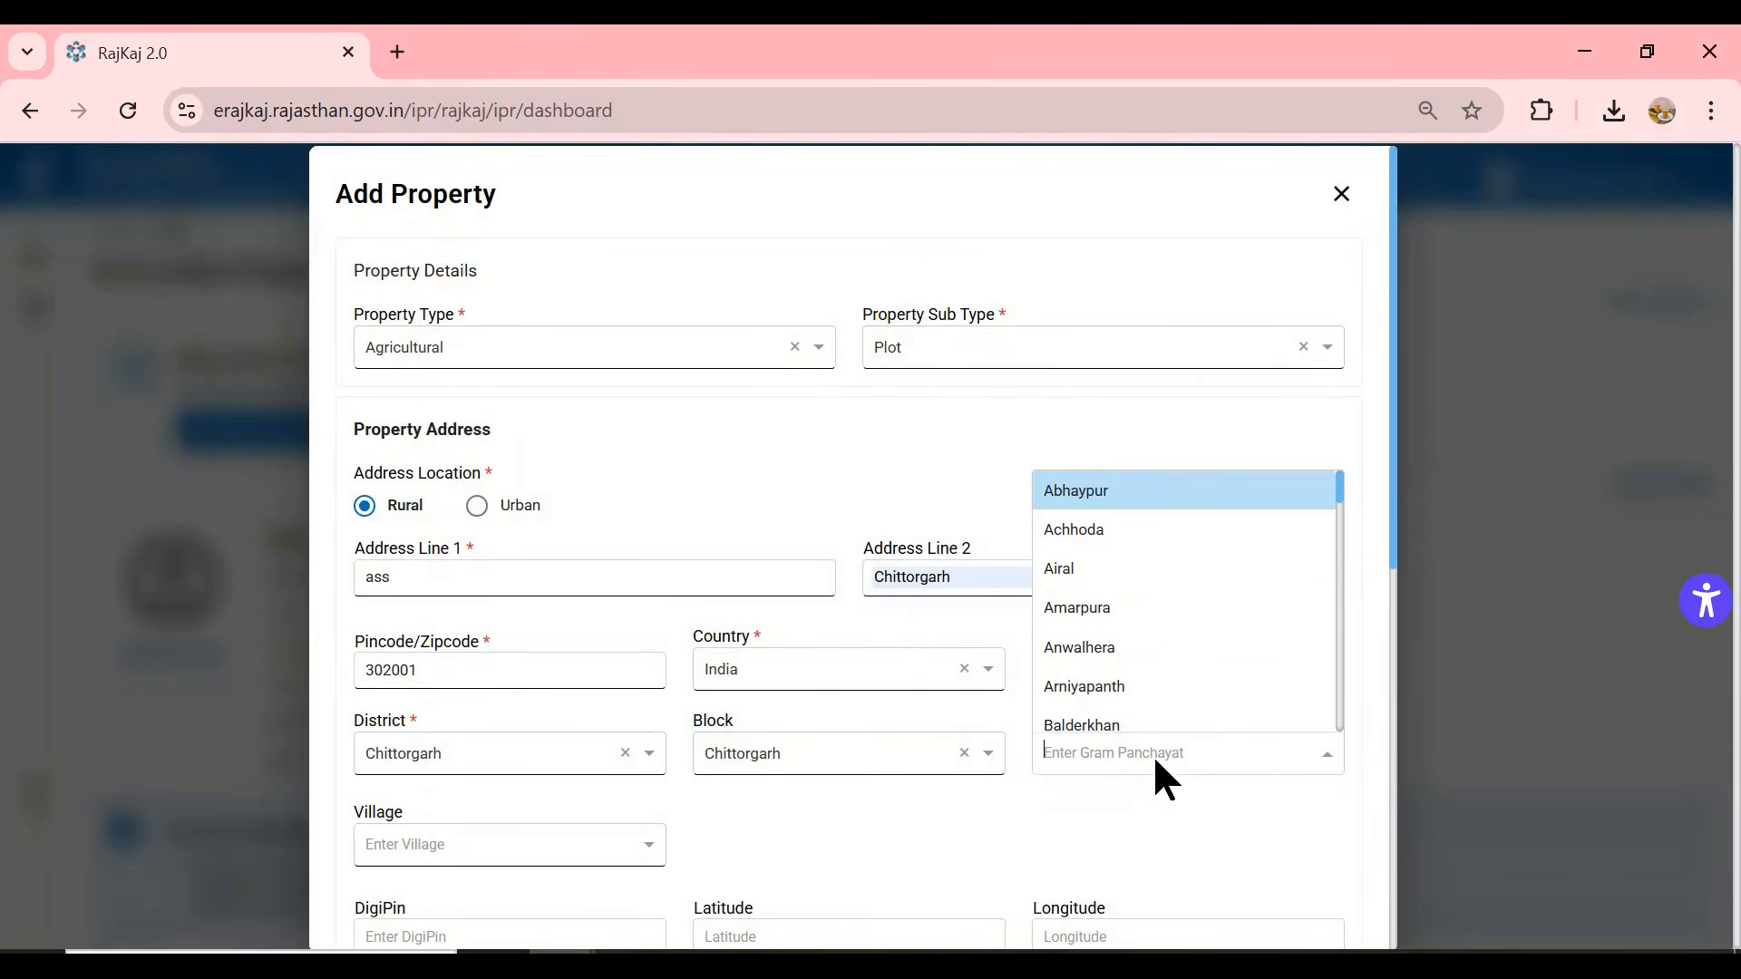
click(1132, 607)
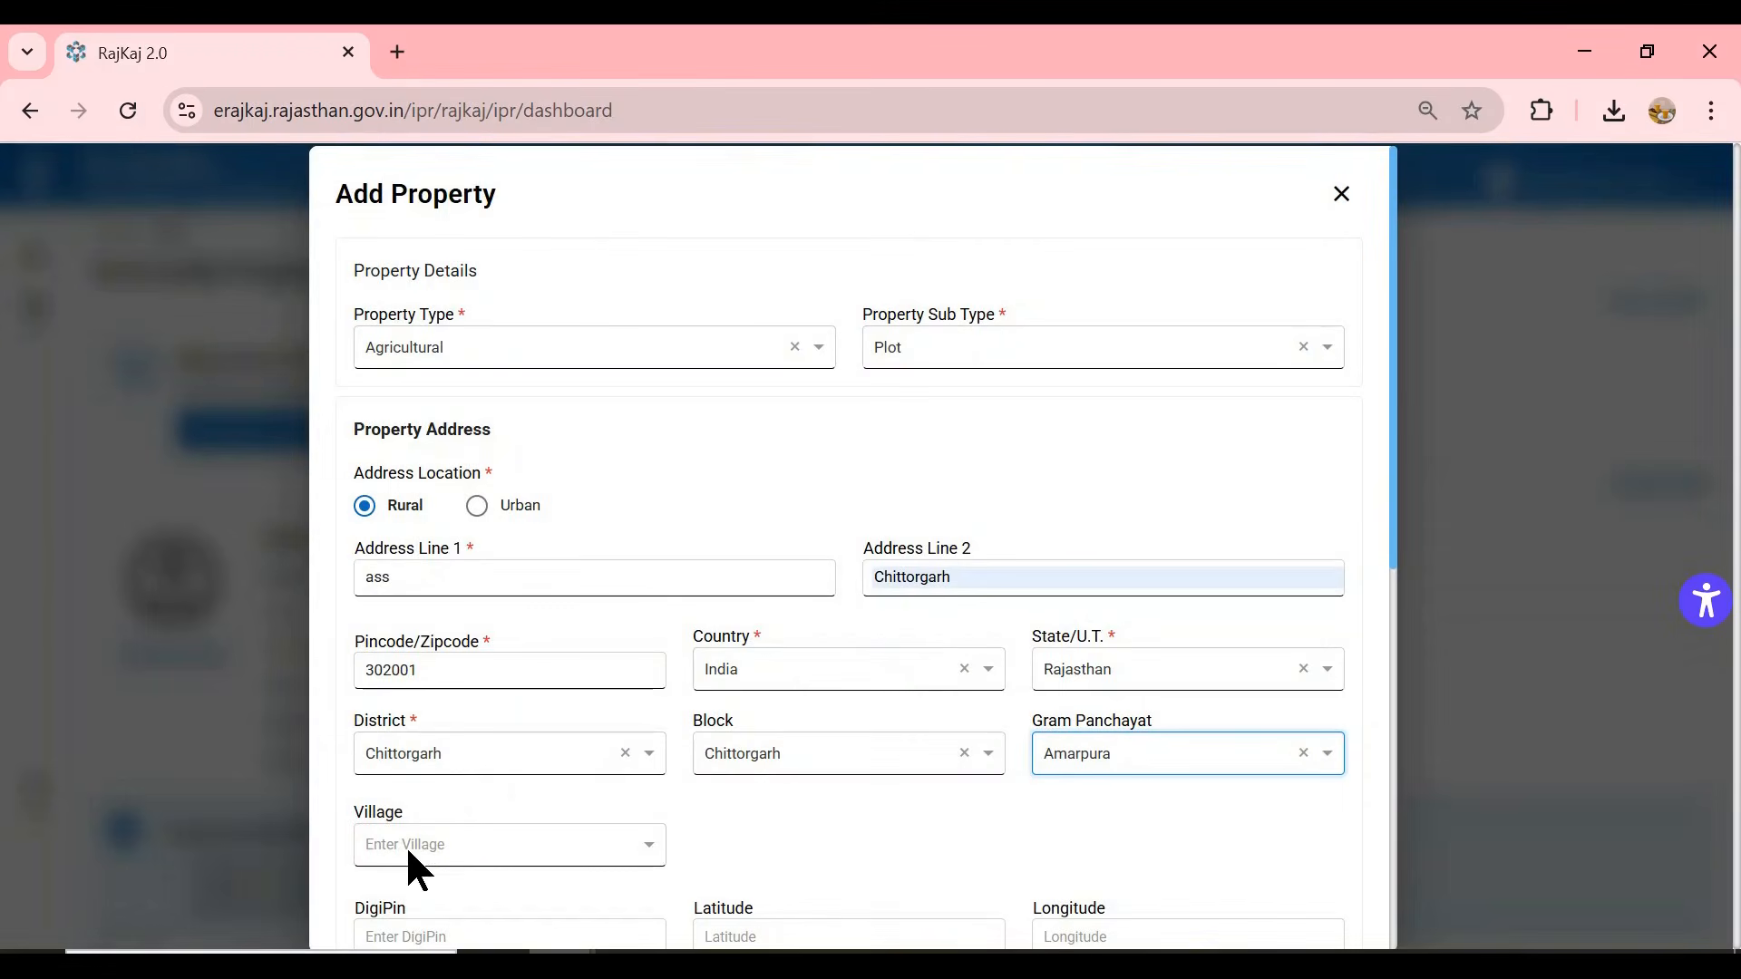
click(405, 845)
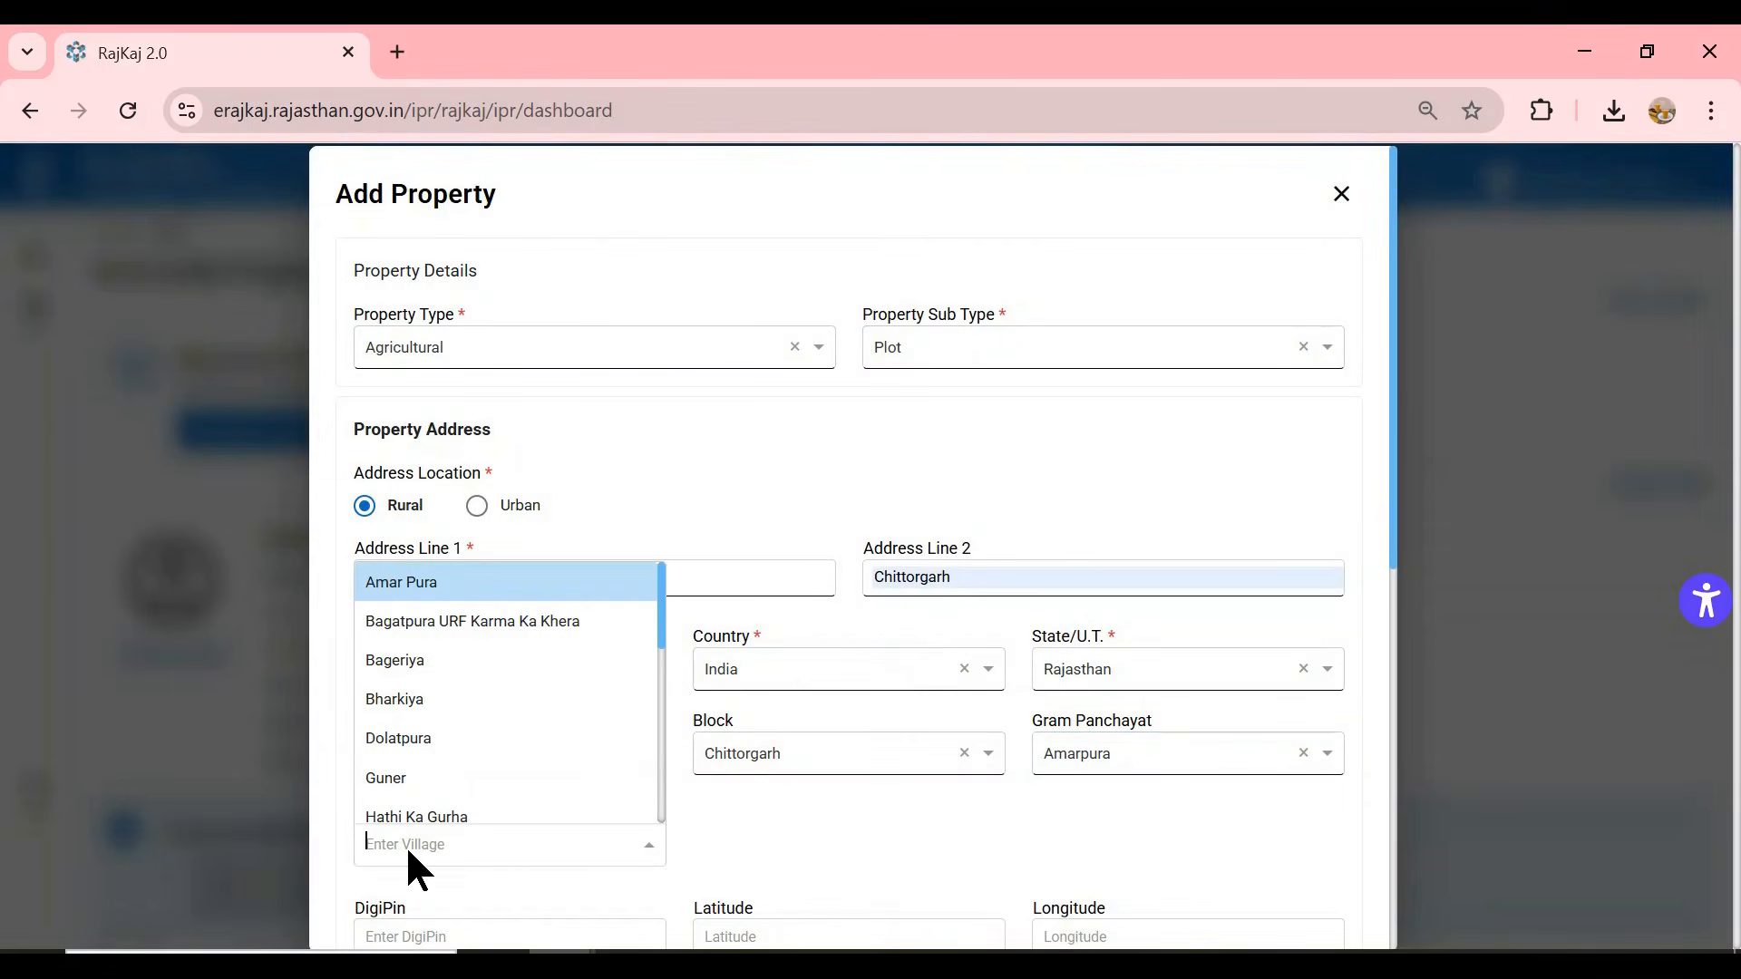
click(441, 585)
- Set the manner of acquisition in the property's financial details to Purchase
scroll(862, 744, down, 4)
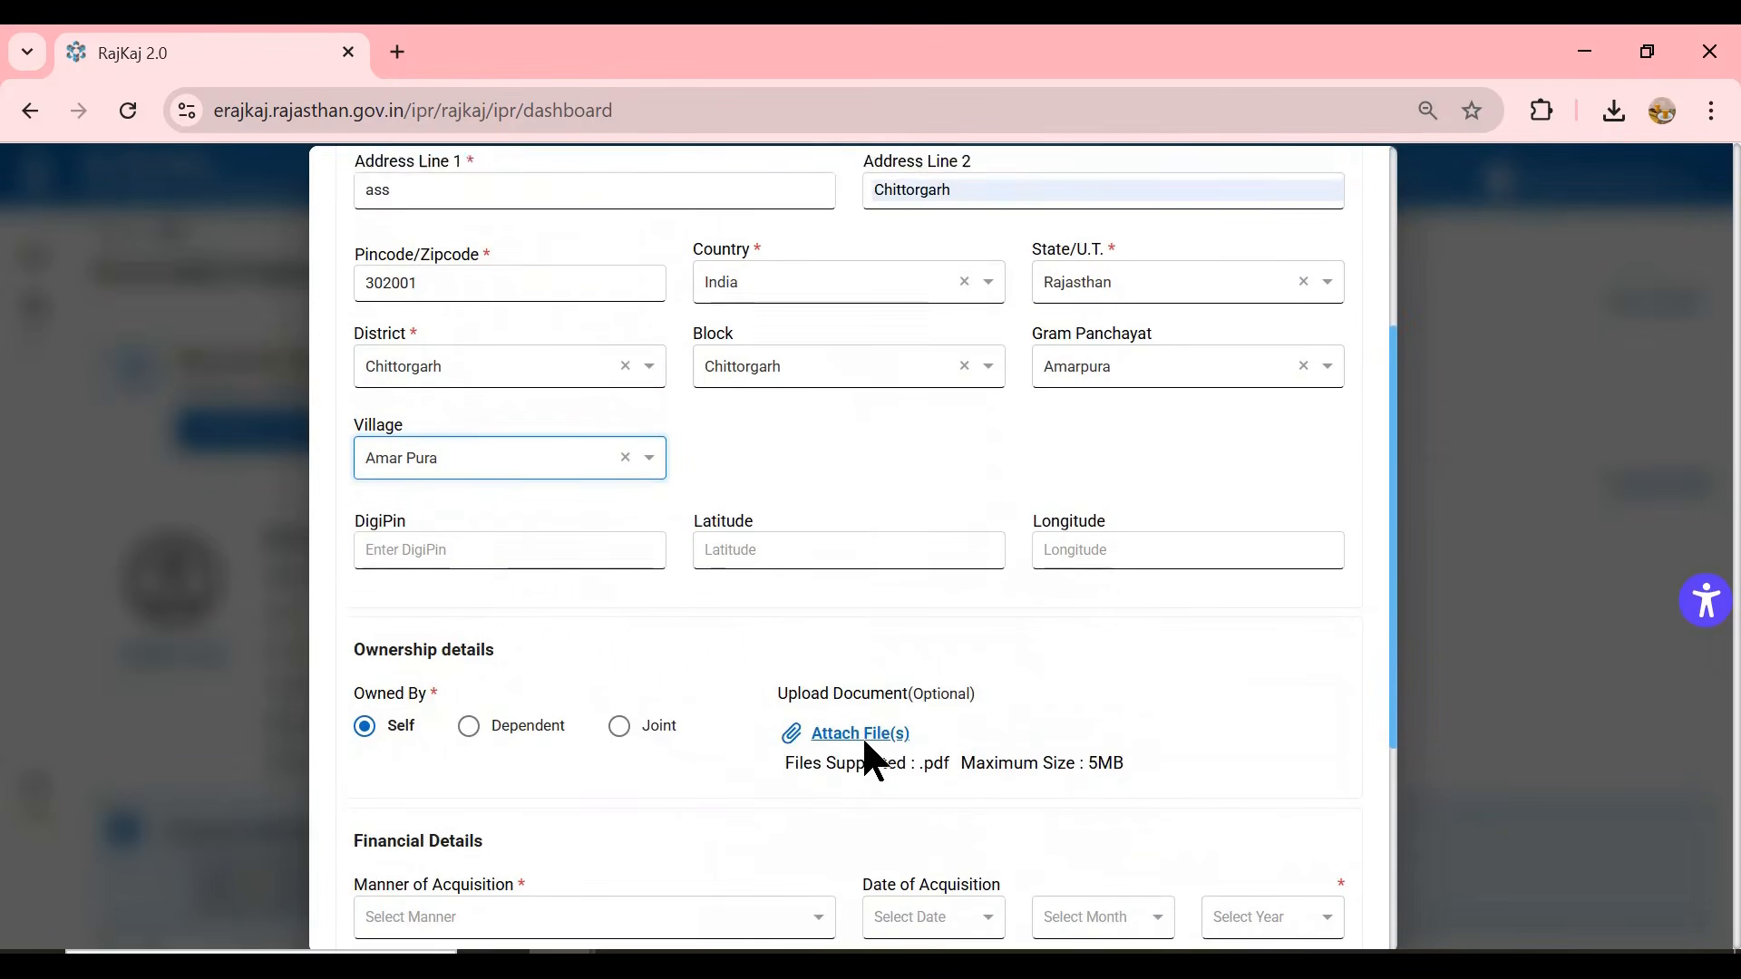
scroll(864, 744, down, 1)
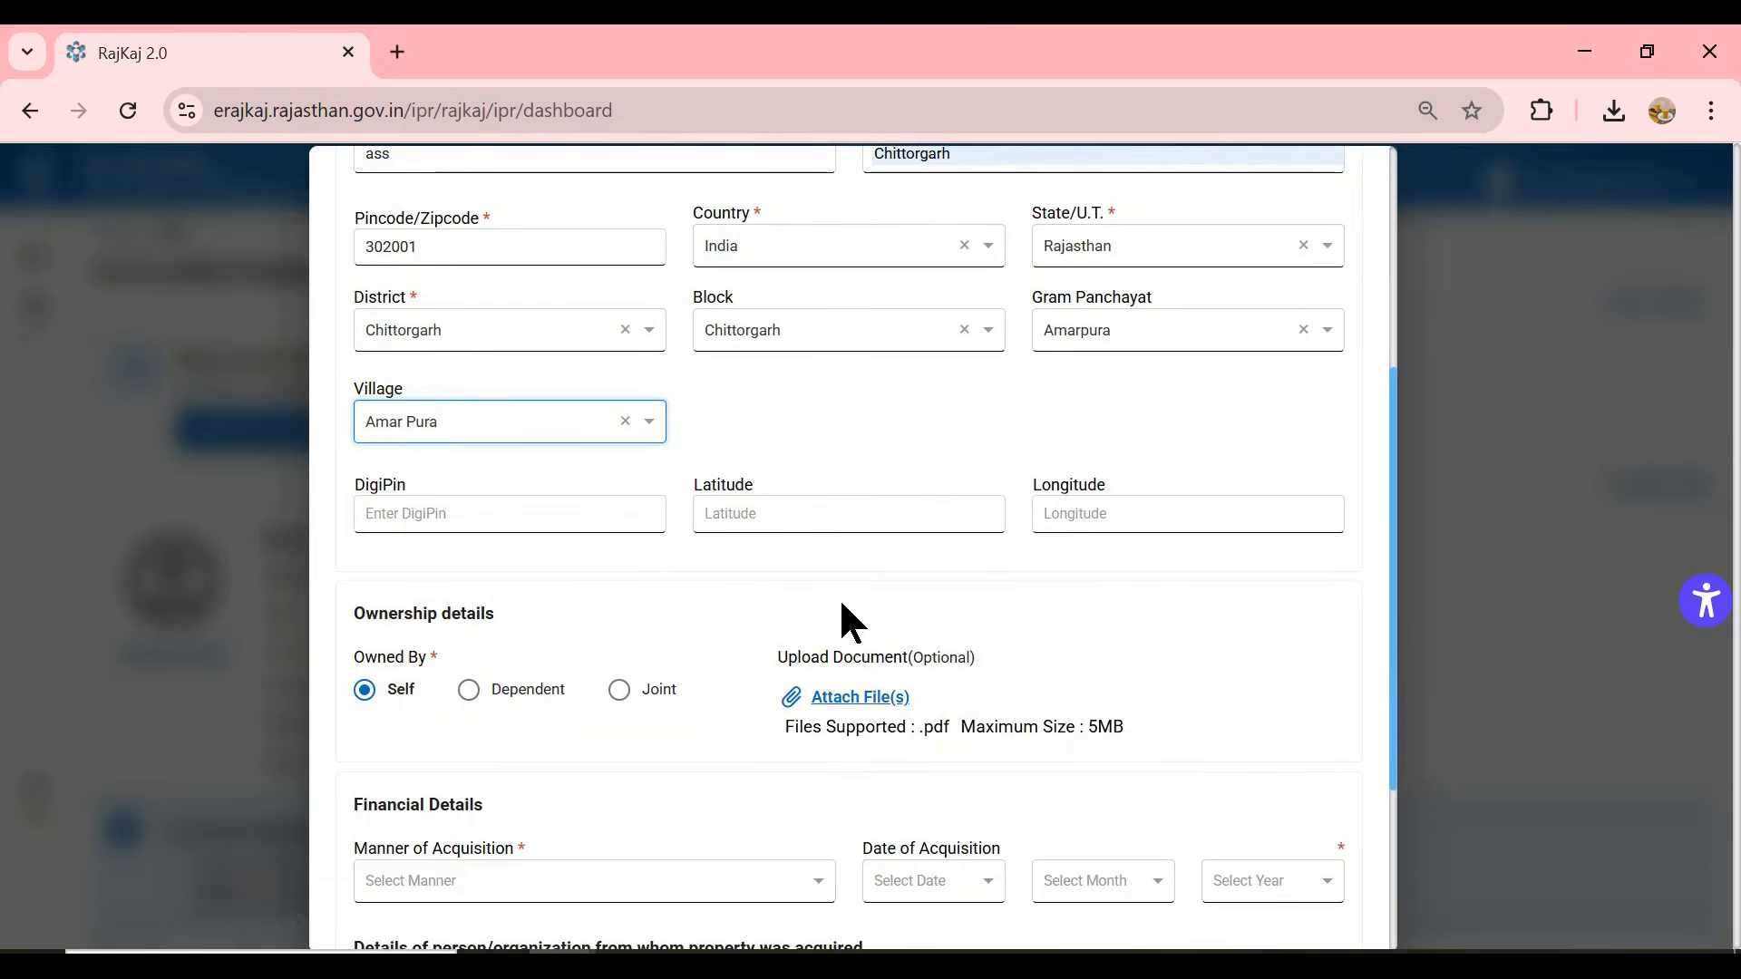
scroll(767, 616, down, 3)
click(595, 571)
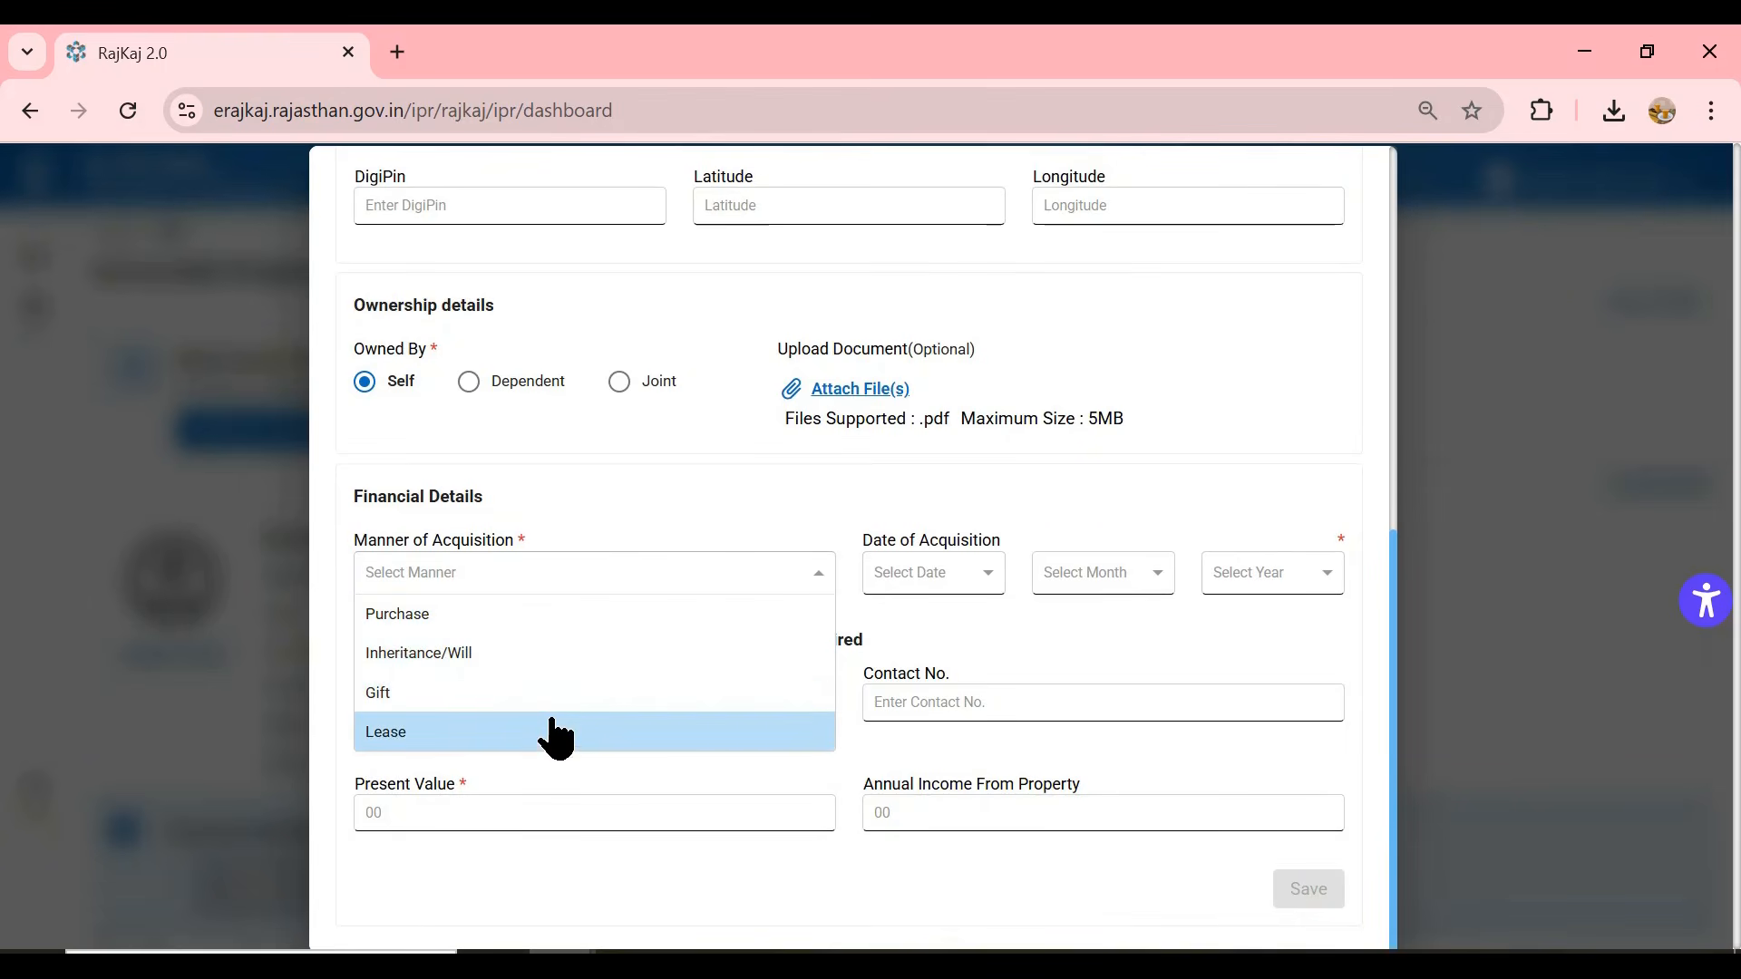
click(507, 616)
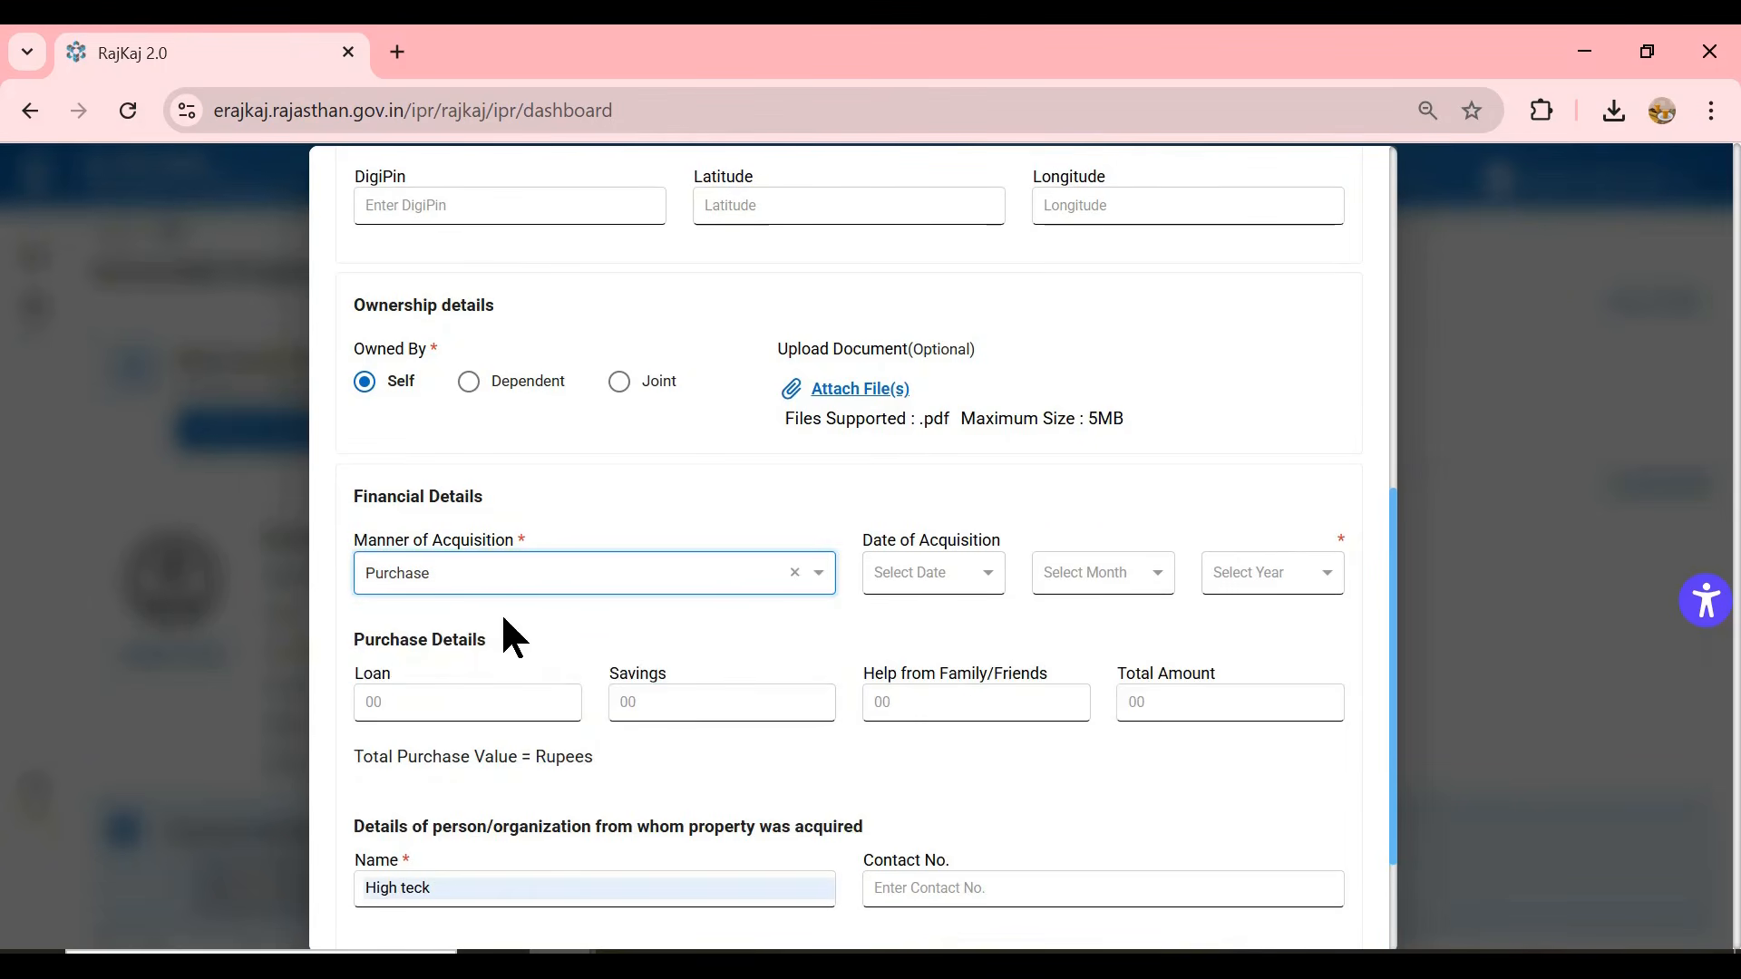
- Look through the day choices for the date of acquisition and the purchase and seller detail fields, without filling them
click(932, 586)
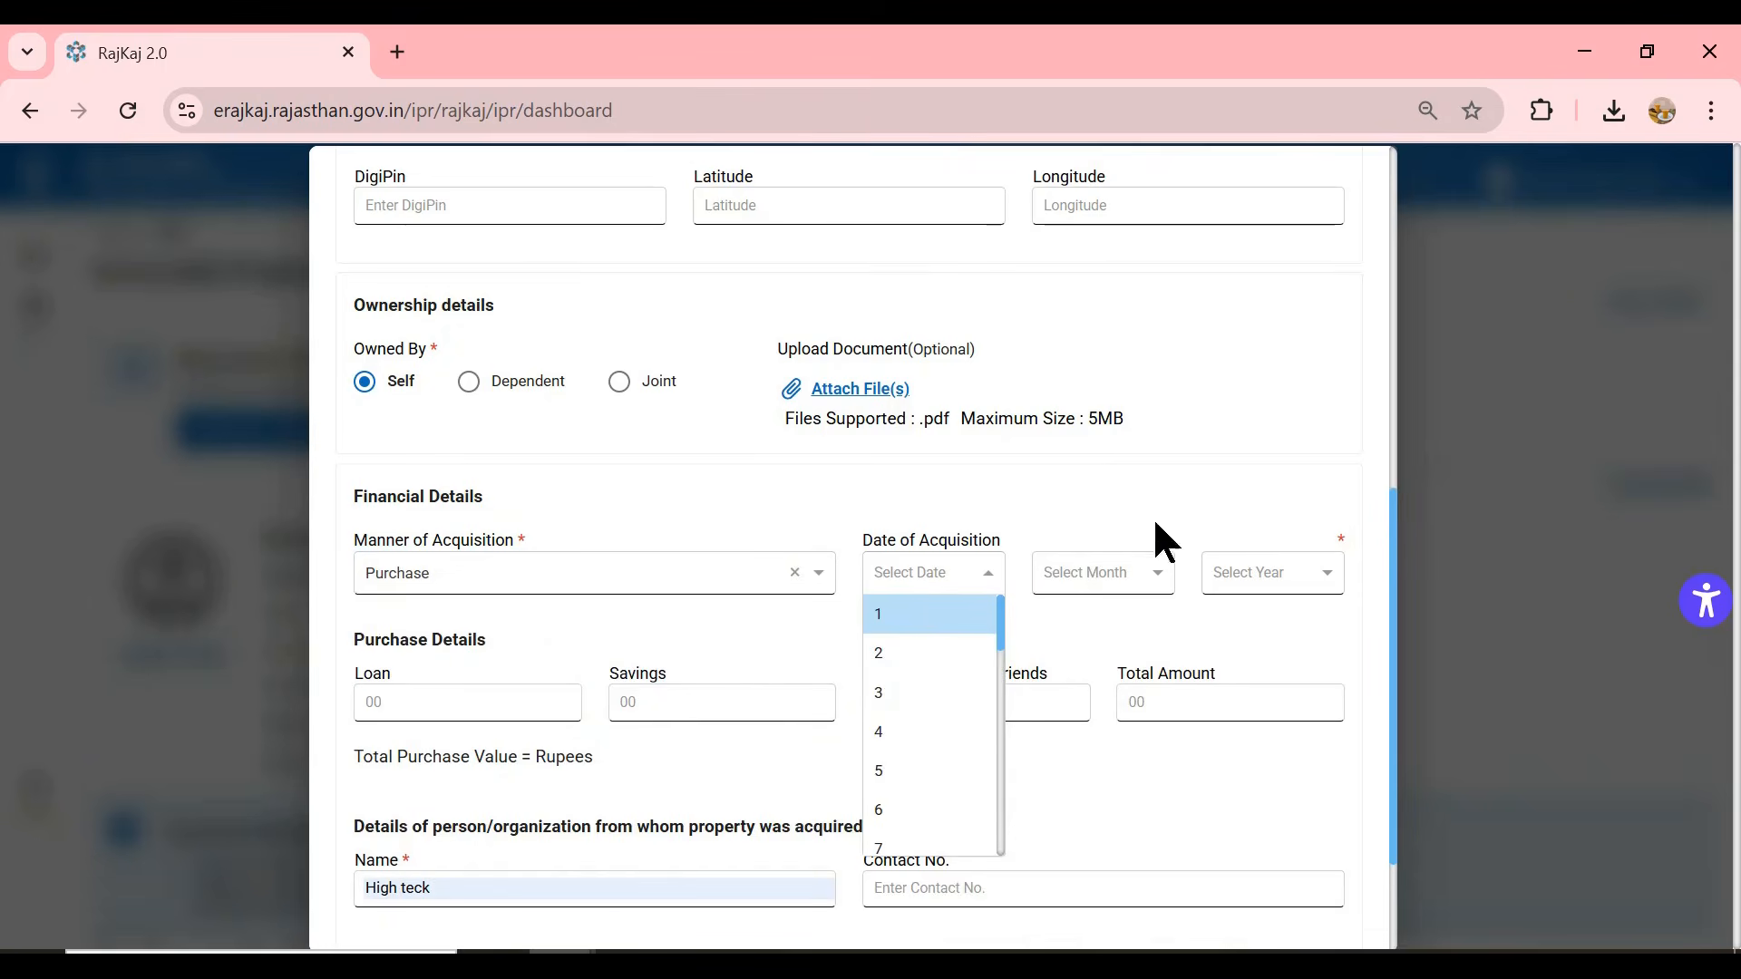
click(640, 651)
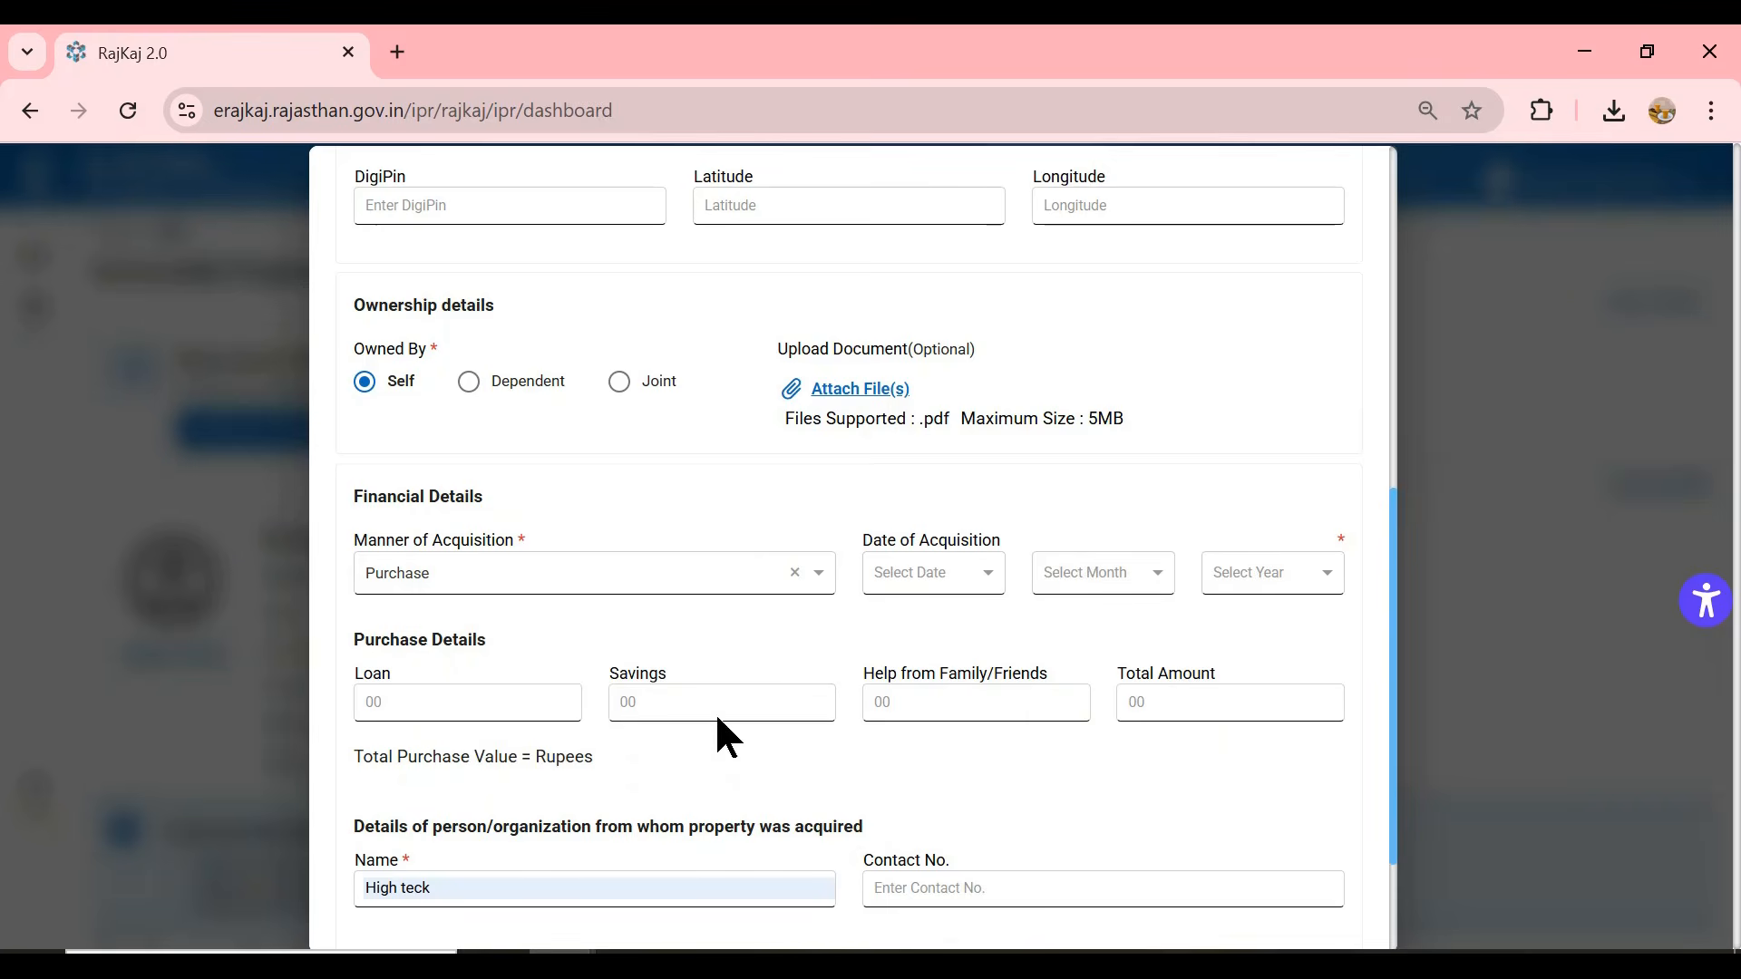
scroll(770, 763, down, 2)
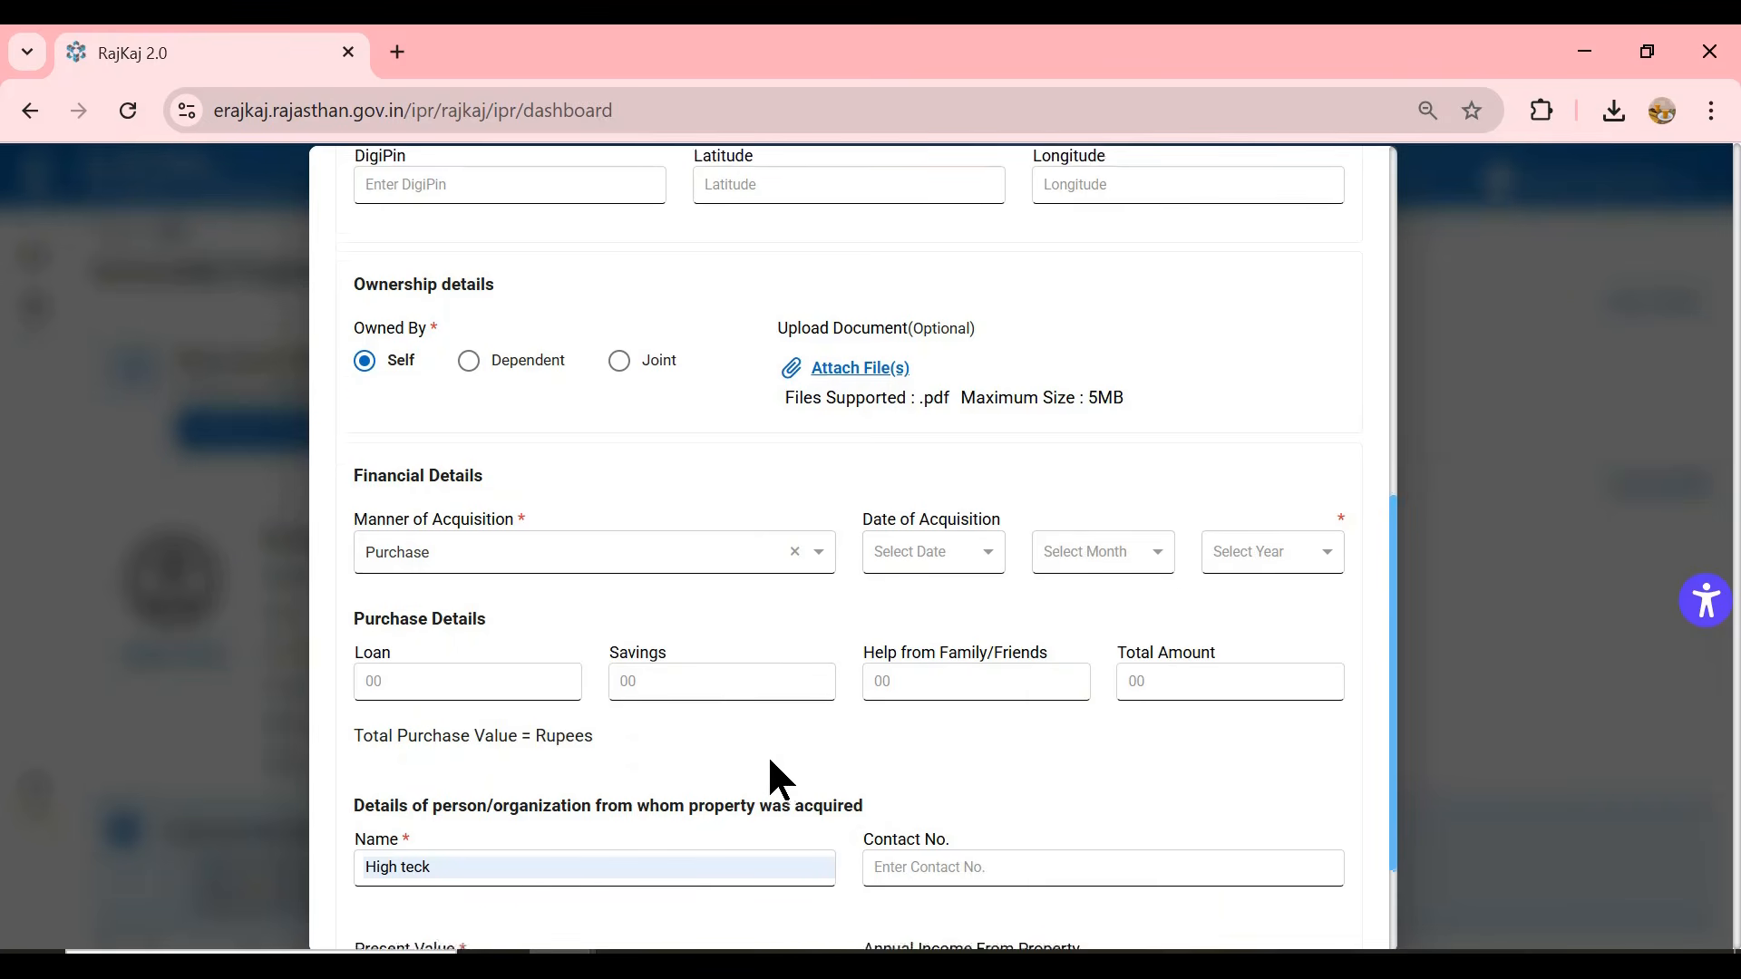